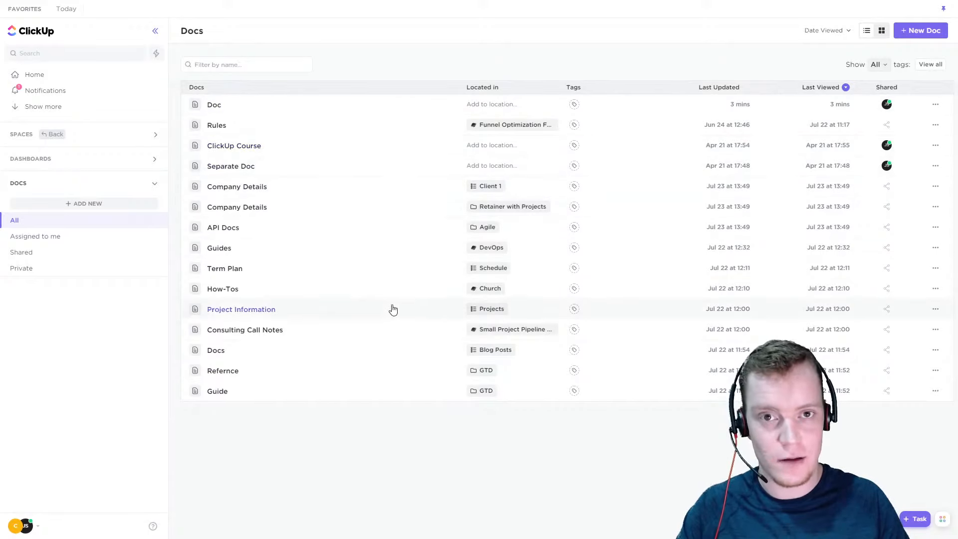
Switch the Docs overview to the card layout and return it to the list layout
click(882, 31)
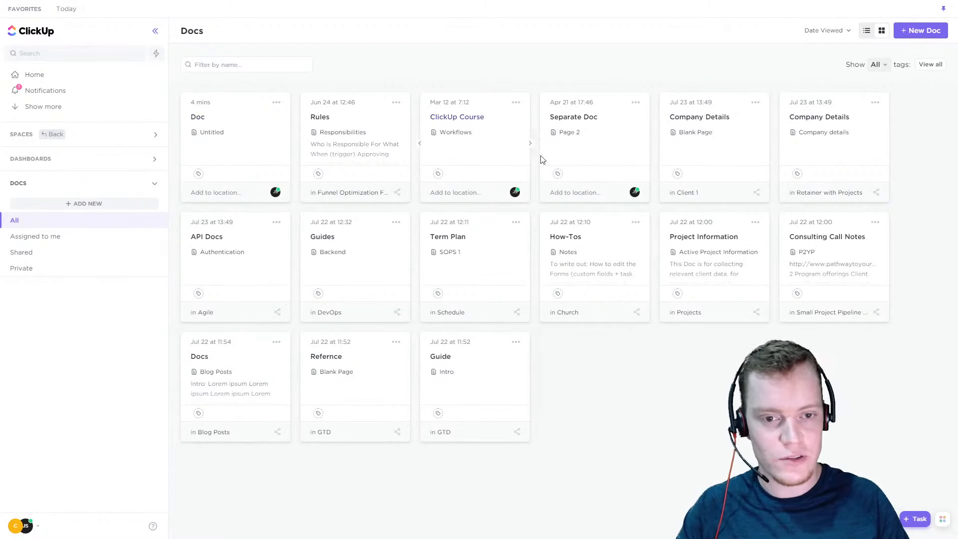
click(867, 31)
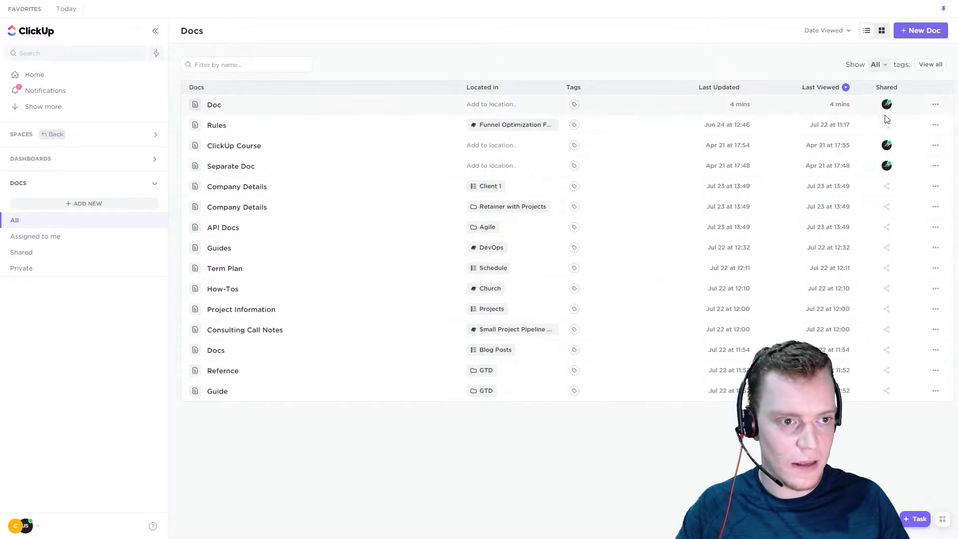
Review the sharing options of the Company Details doc located in Client 1, and the available actions for the doc named Doc
click(888, 187)
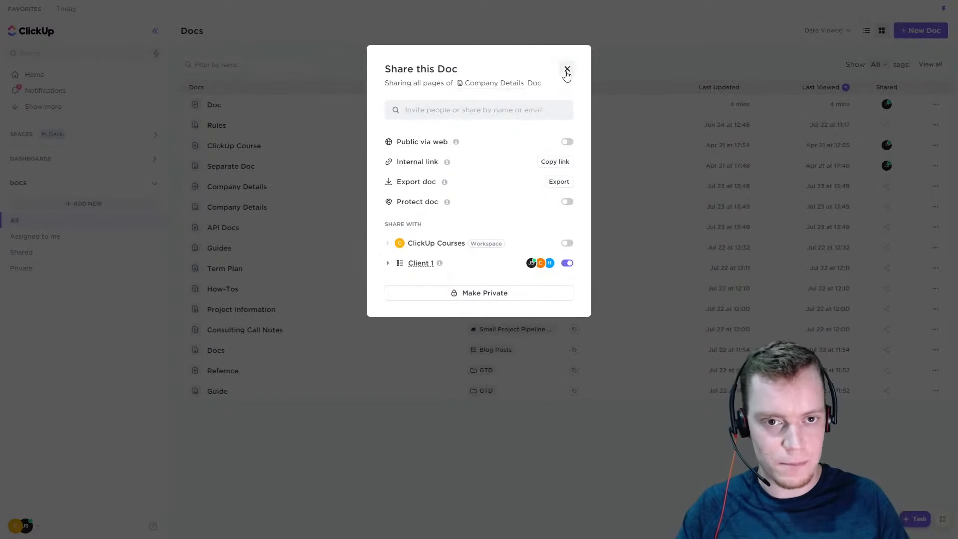
click(568, 70)
click(936, 104)
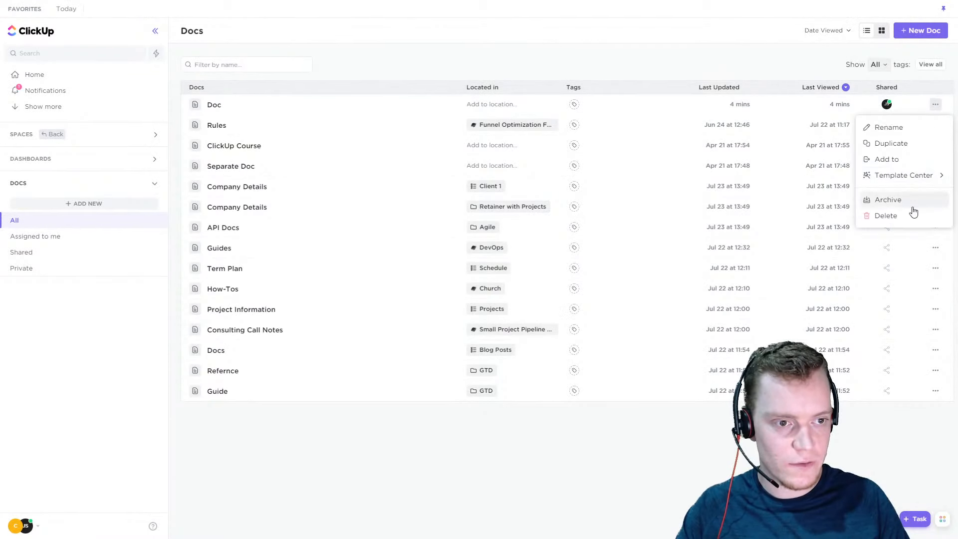
click(544, 534)
Open the doc named Doc and add a new page with a subpage nested under it
click(219, 105)
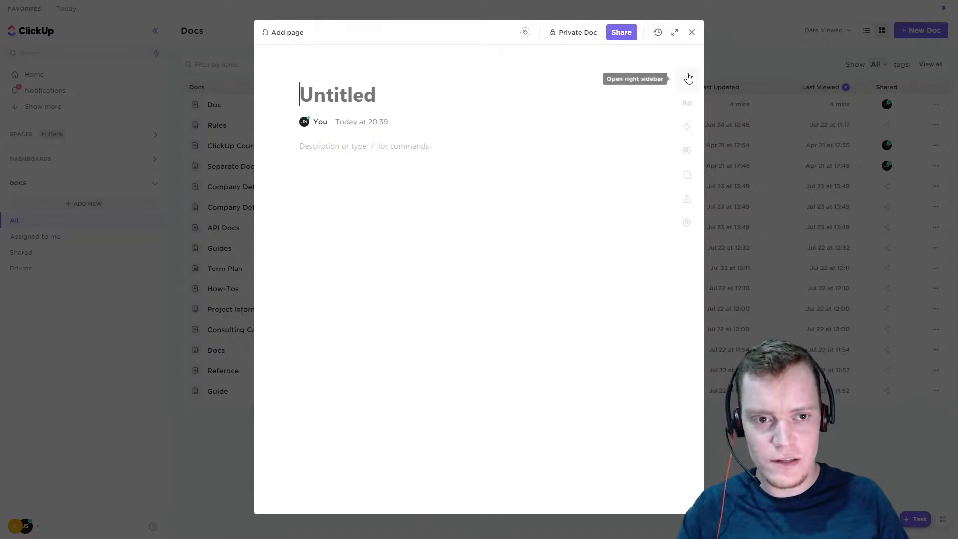
click(290, 32)
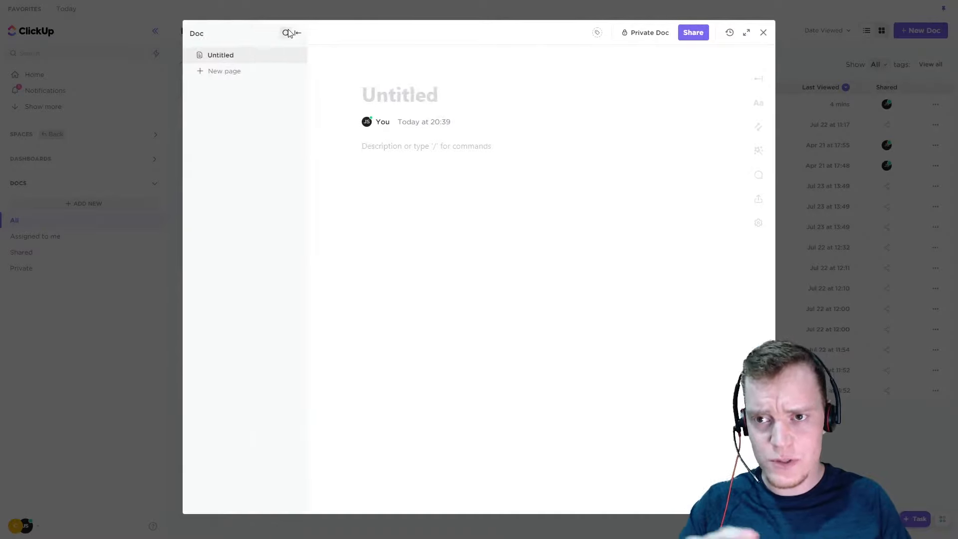
click(274, 70)
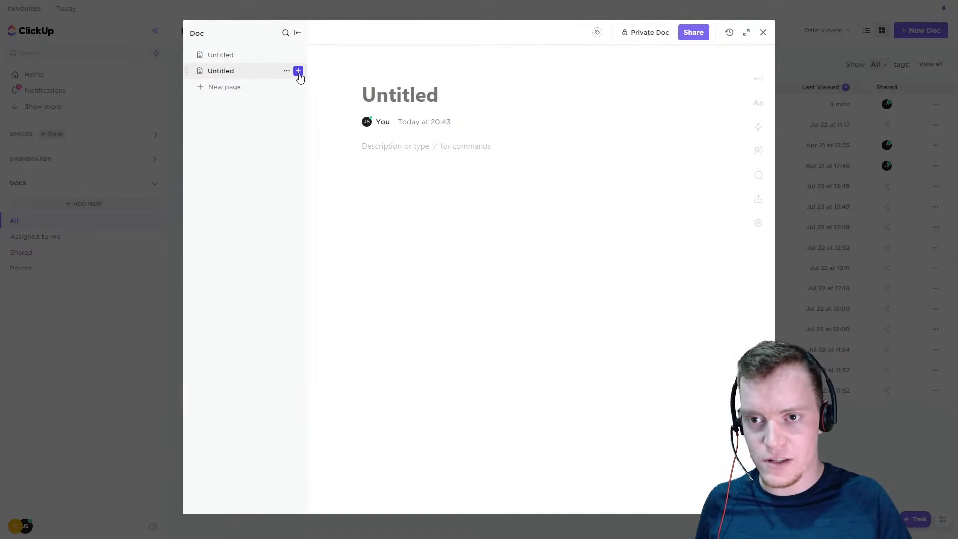
click(299, 73)
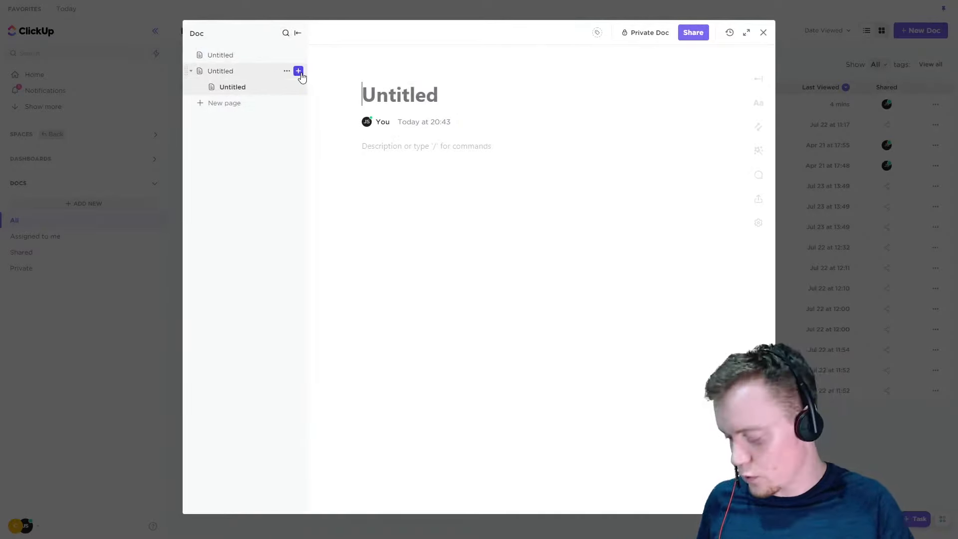
Title the new subpage "Page" and enter 1234 as its body text
text(Page)
click(435, 145)
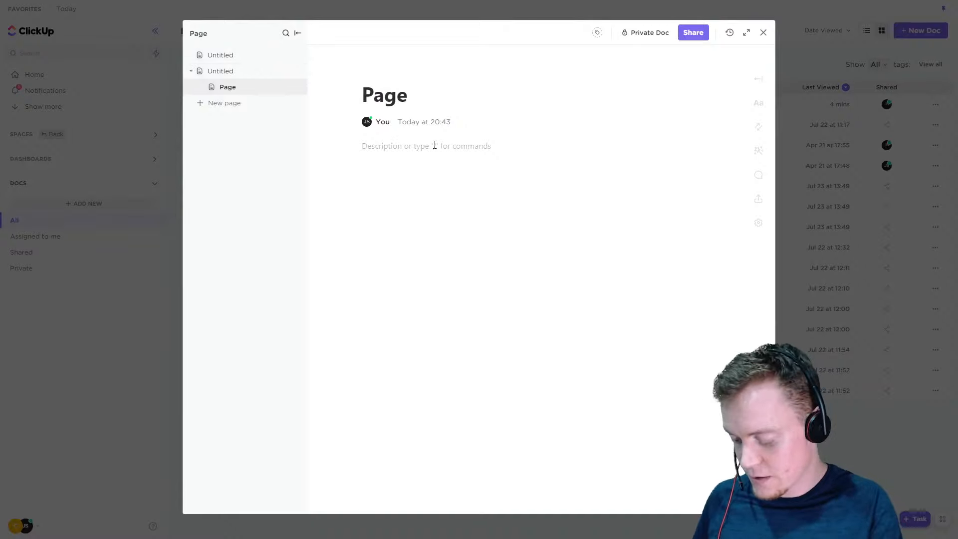
text(1234)
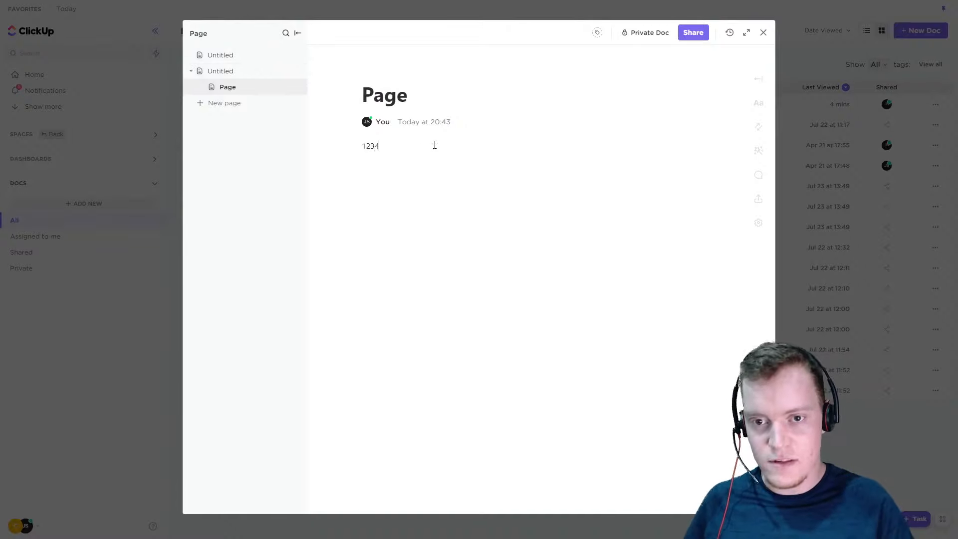
Format the 1234 line as a checklist item
drag(407, 144, 362, 145)
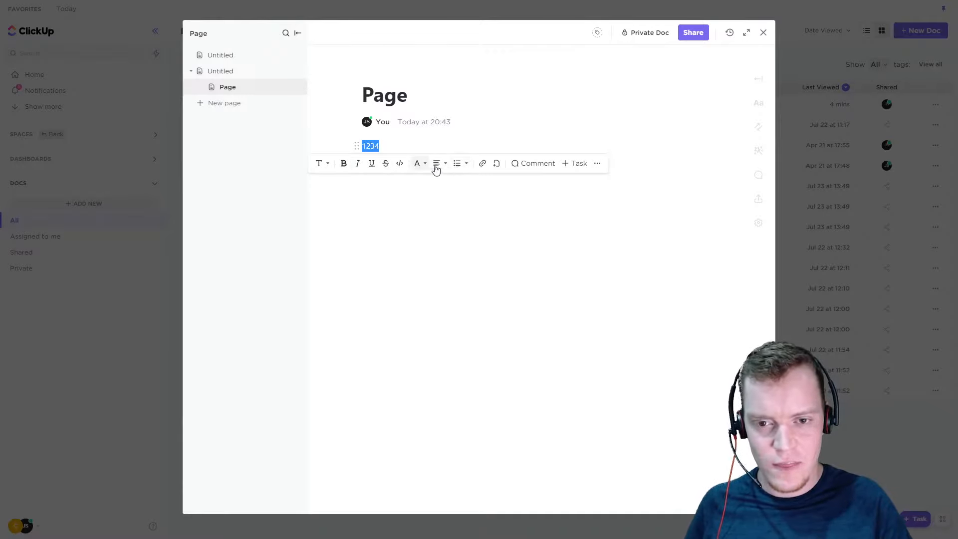
click(467, 165)
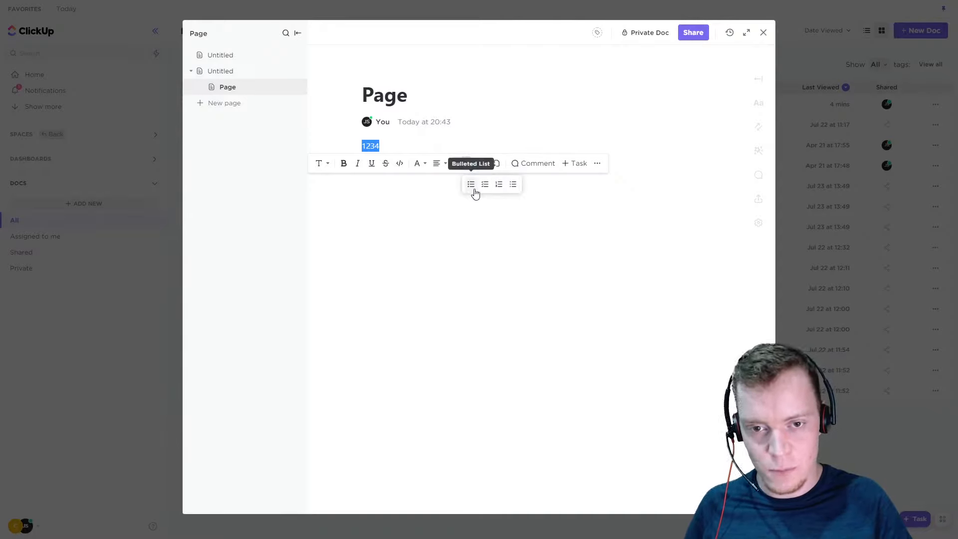
click(485, 185)
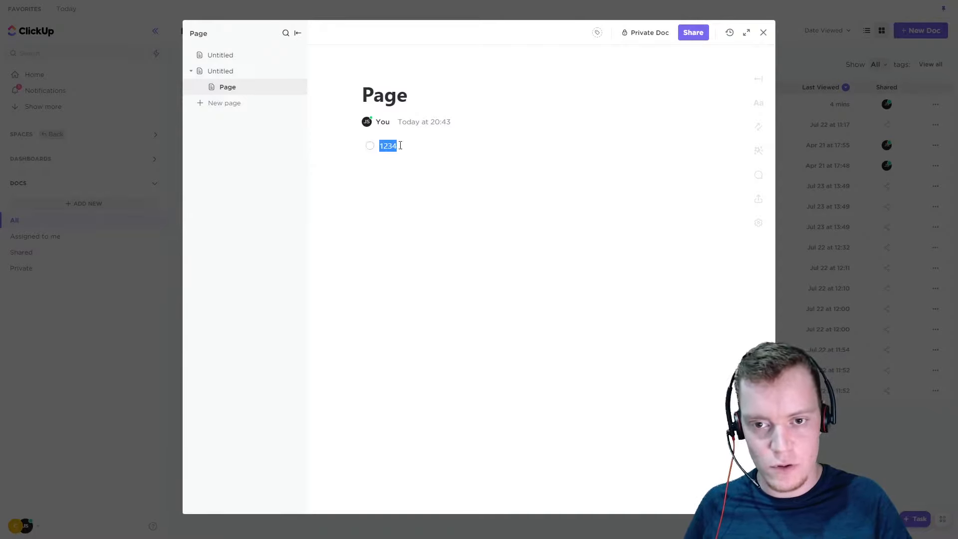
click(370, 146)
Convert the 1234 line to a toggle list item
drag(398, 141, 372, 146)
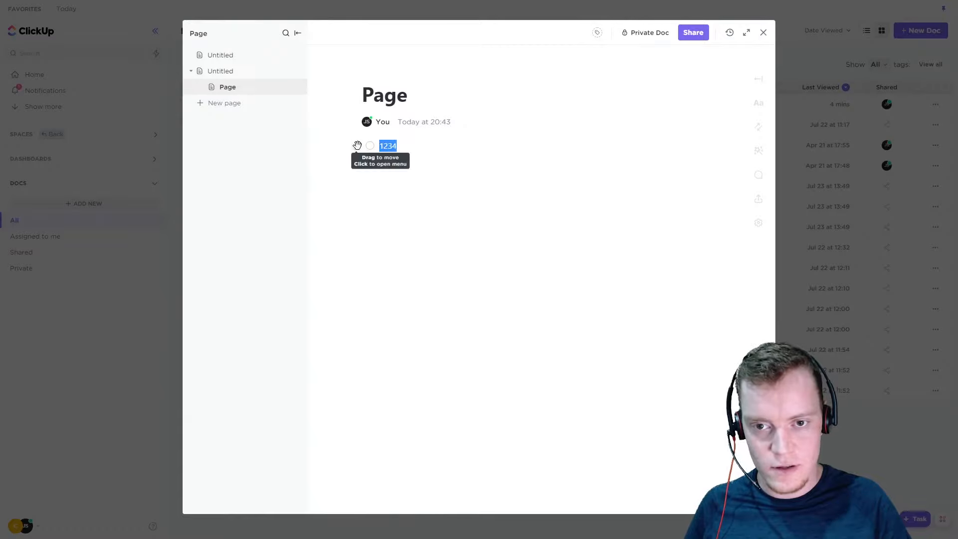
click(468, 165)
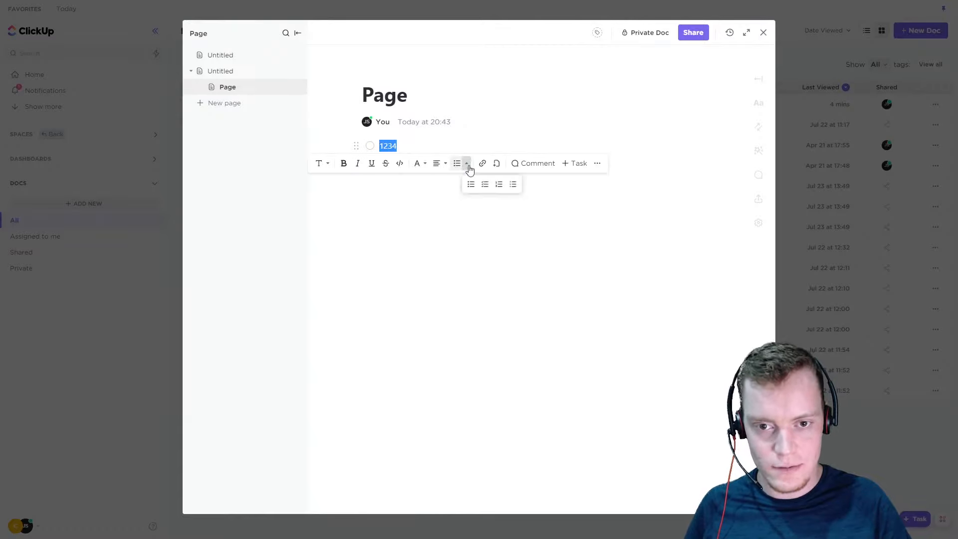
click(513, 185)
Add an empty toggle below 1234, expand and collapse it, and turn it back into plain blank lines
click(397, 146)
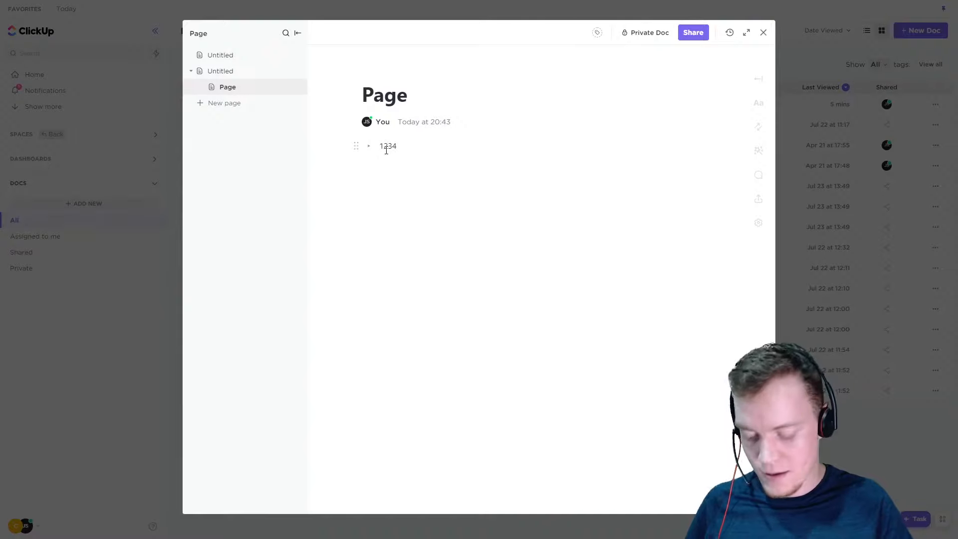
key(Return)
click(372, 167)
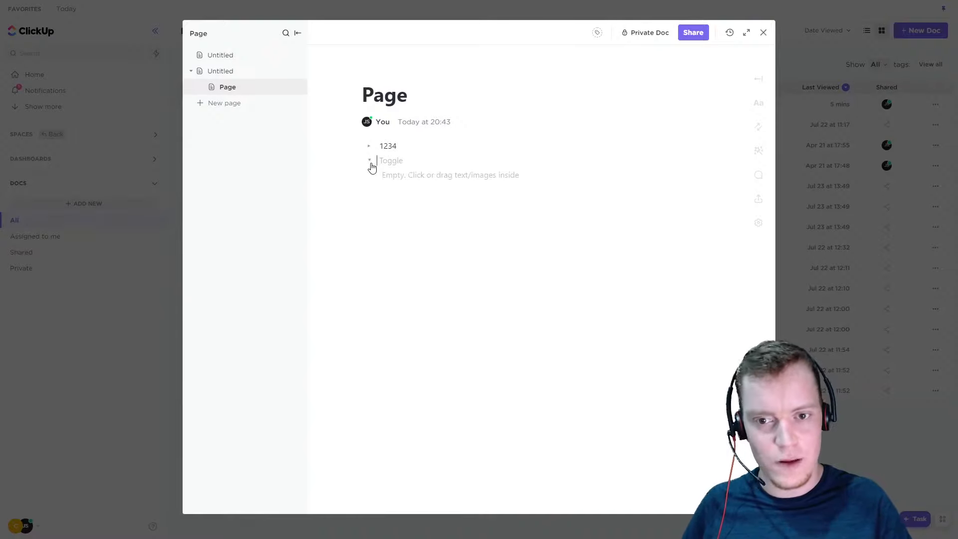
click(372, 160)
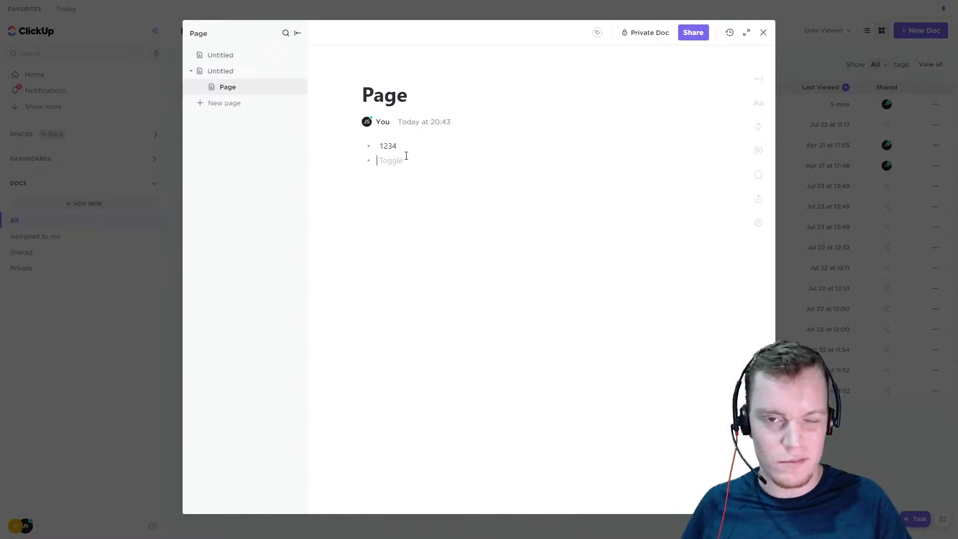
key(BackSpace)
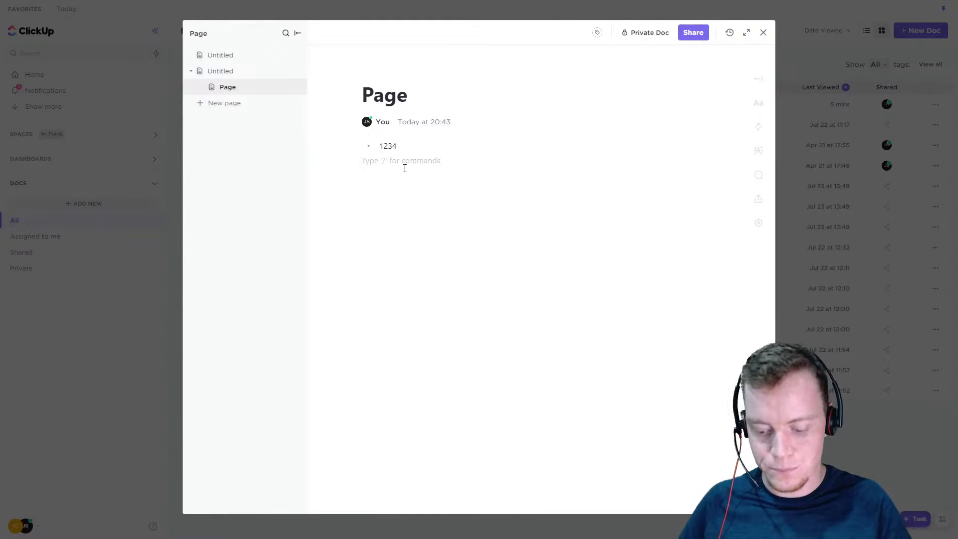
key(Return)
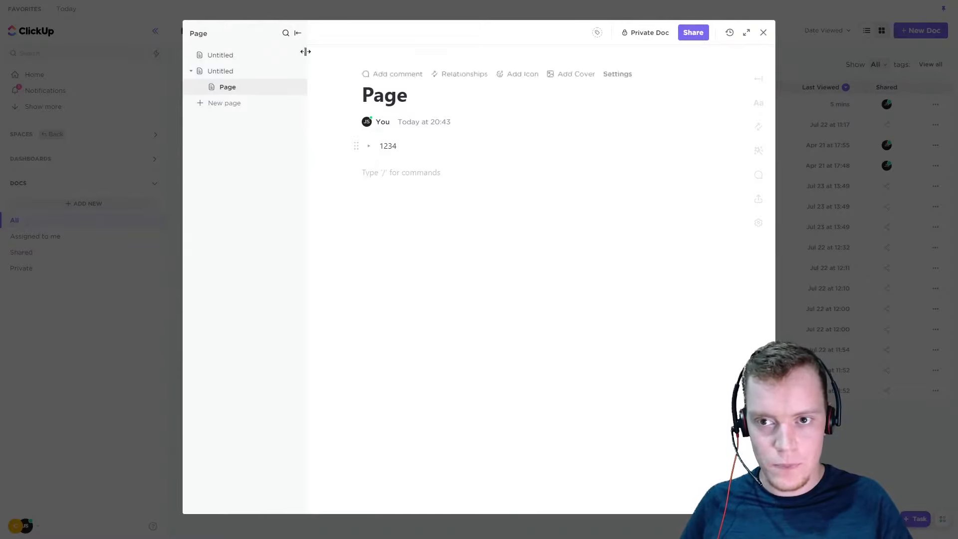
Hide the doc's page list and show it again
click(298, 33)
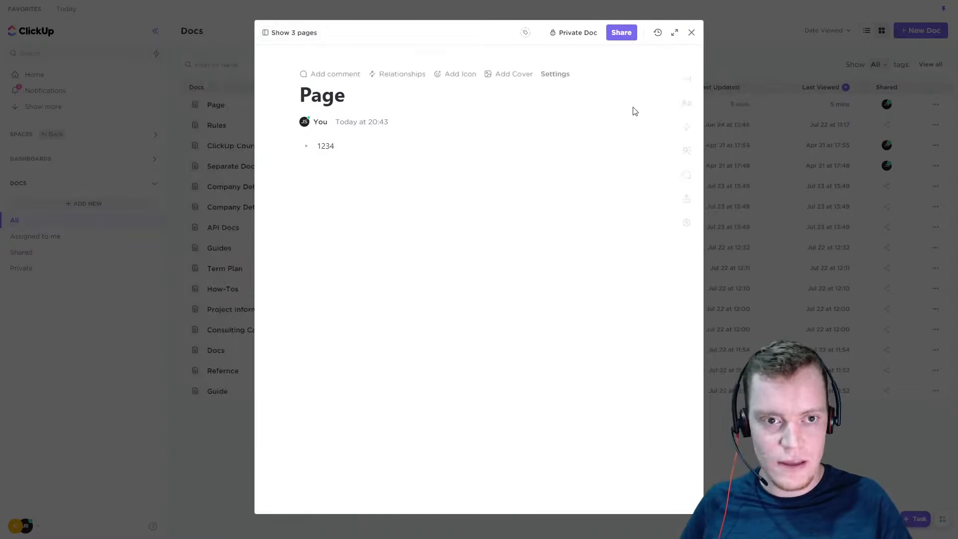
click(292, 35)
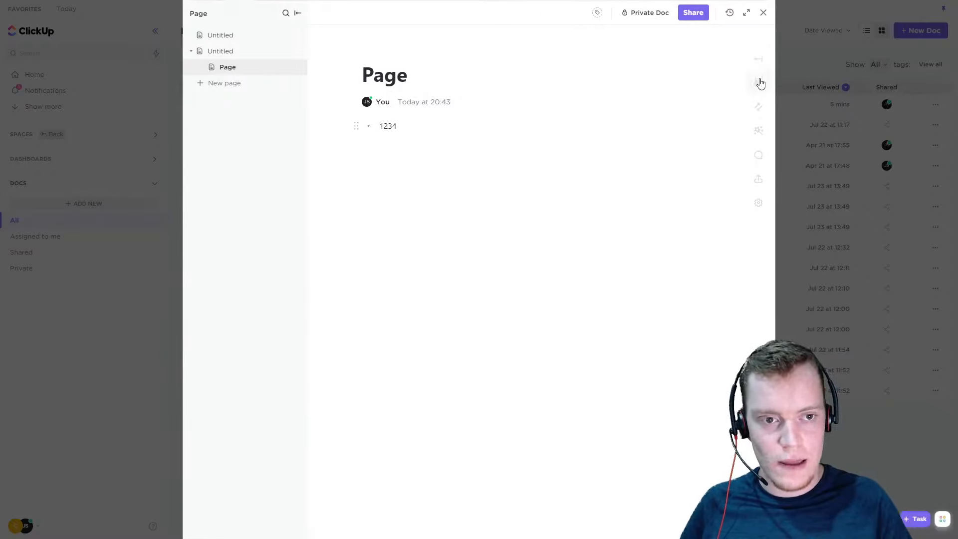
View the Page Details sidebar, close it, and preview the Doc Settings
click(759, 82)
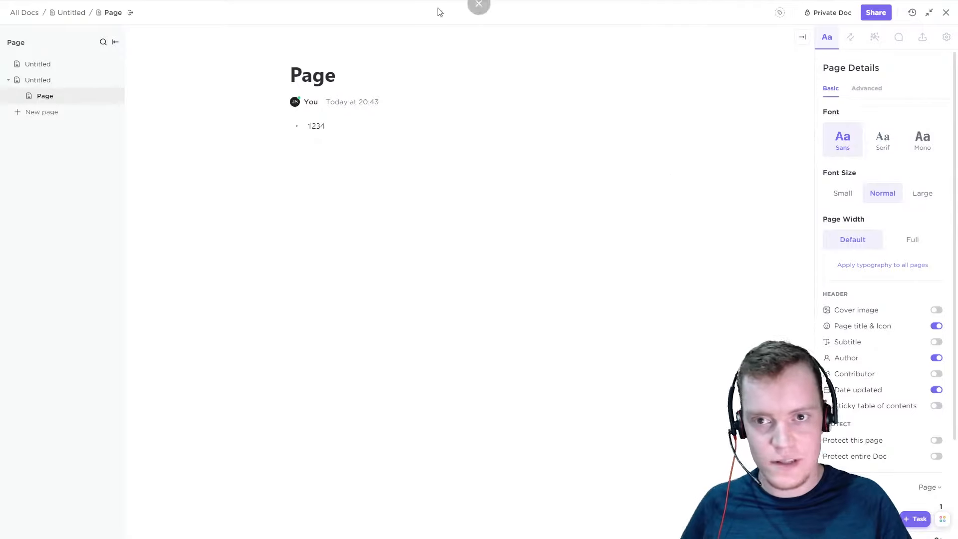
click(803, 37)
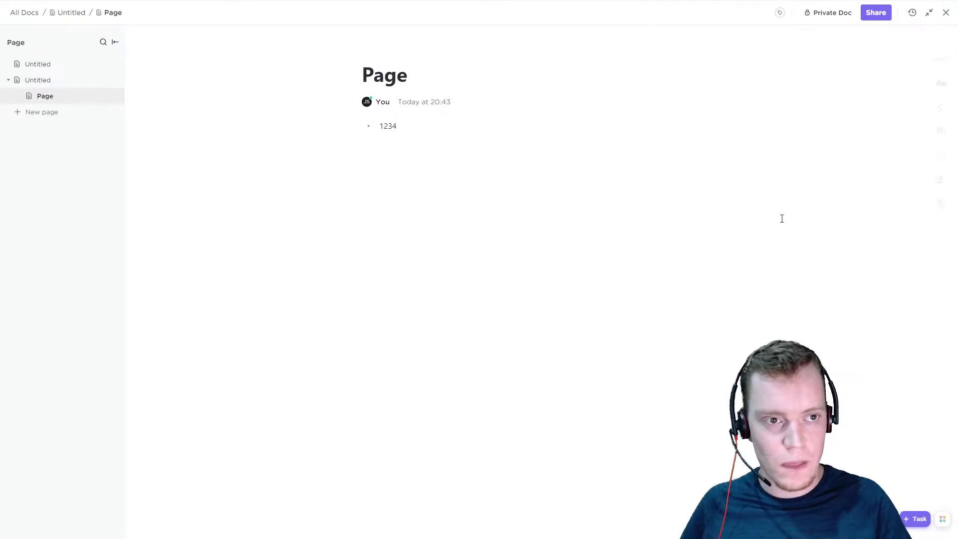
click(943, 86)
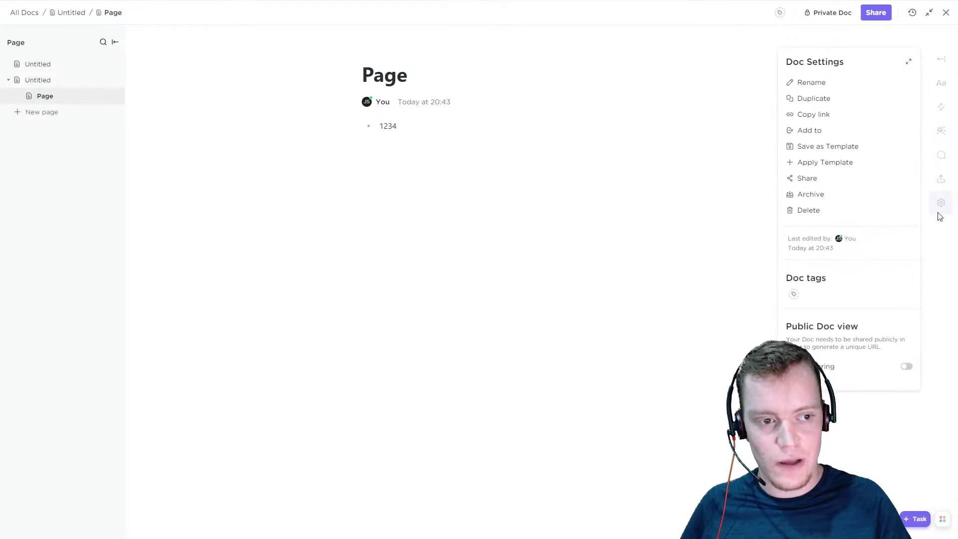
Expand the Page Details sidebar and compare its Advanced typography options with the Basic ones
click(944, 63)
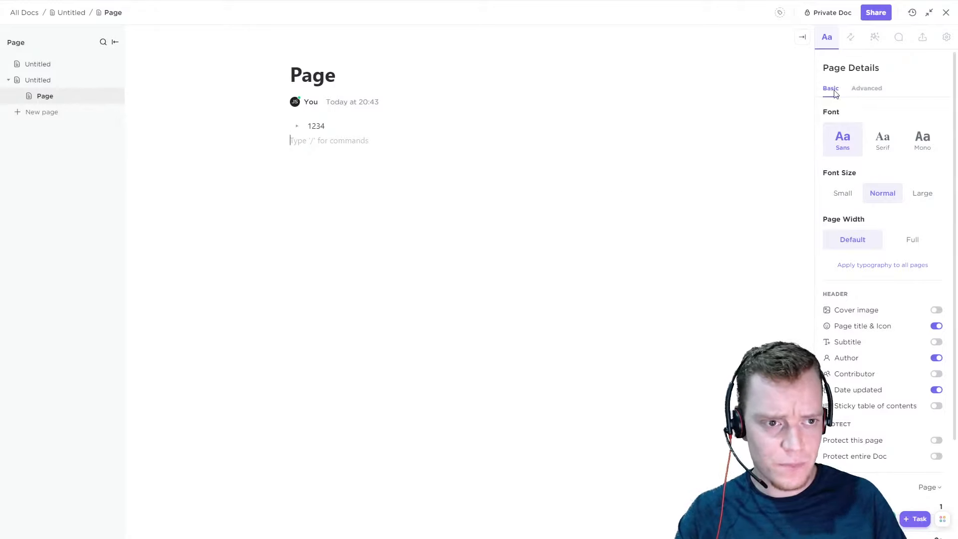
click(862, 88)
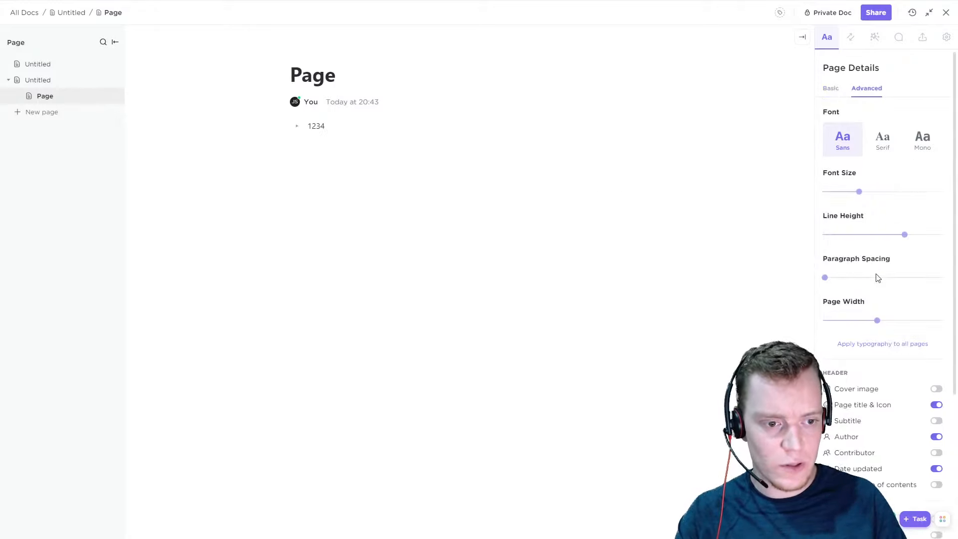
click(836, 90)
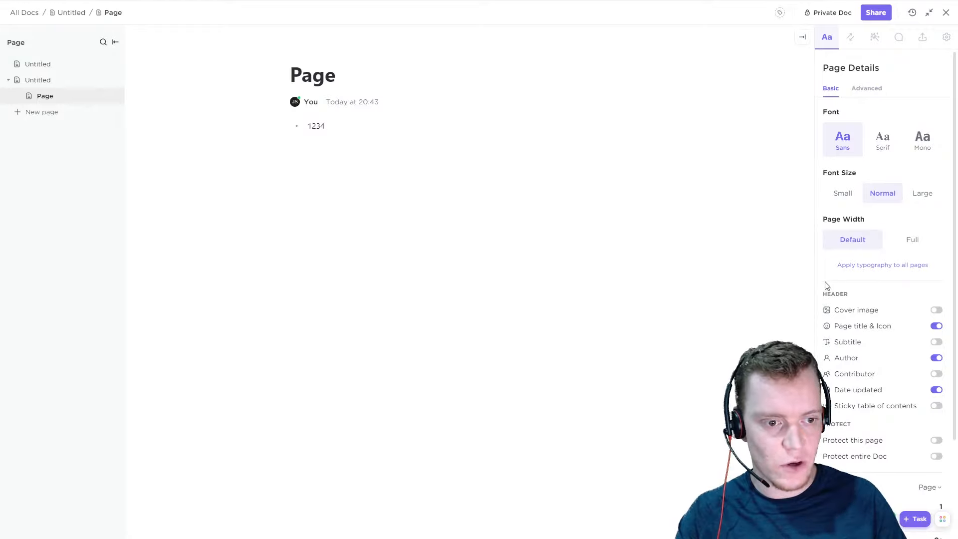
Try the Serif and Mono fonts on the page and return to Sans
click(887, 143)
click(934, 154)
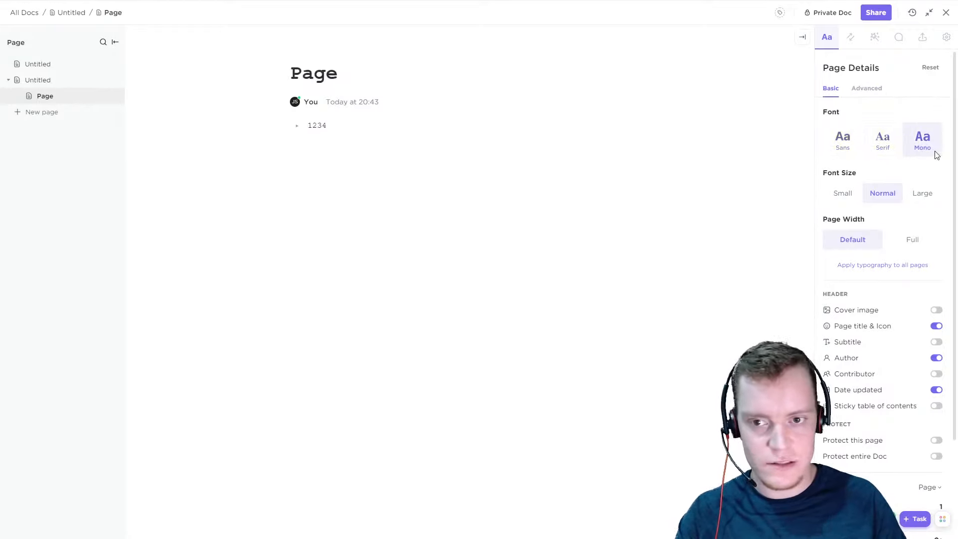
click(833, 149)
Try the Small and Large font sizes and the Full page width, restoring Normal size and Default width
click(844, 193)
click(894, 200)
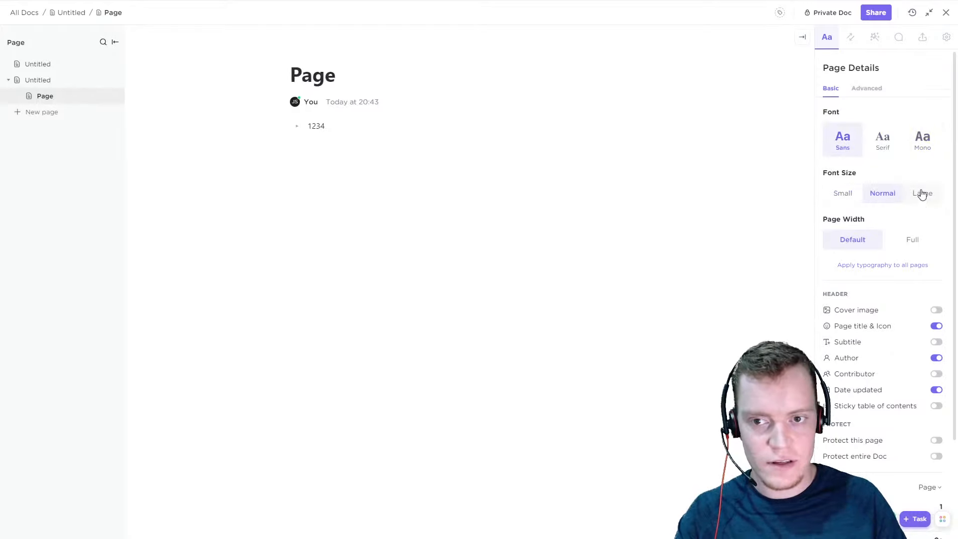
click(923, 195)
click(876, 198)
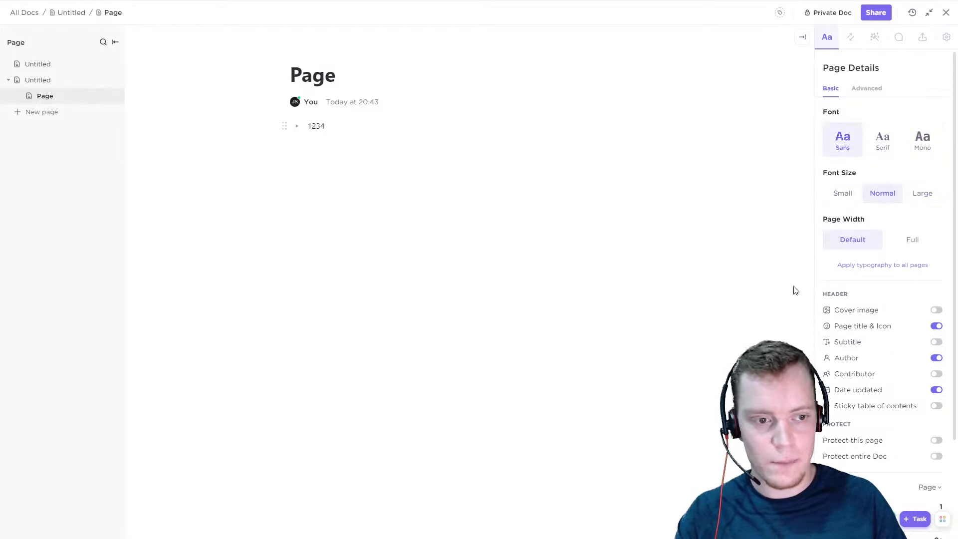
click(923, 242)
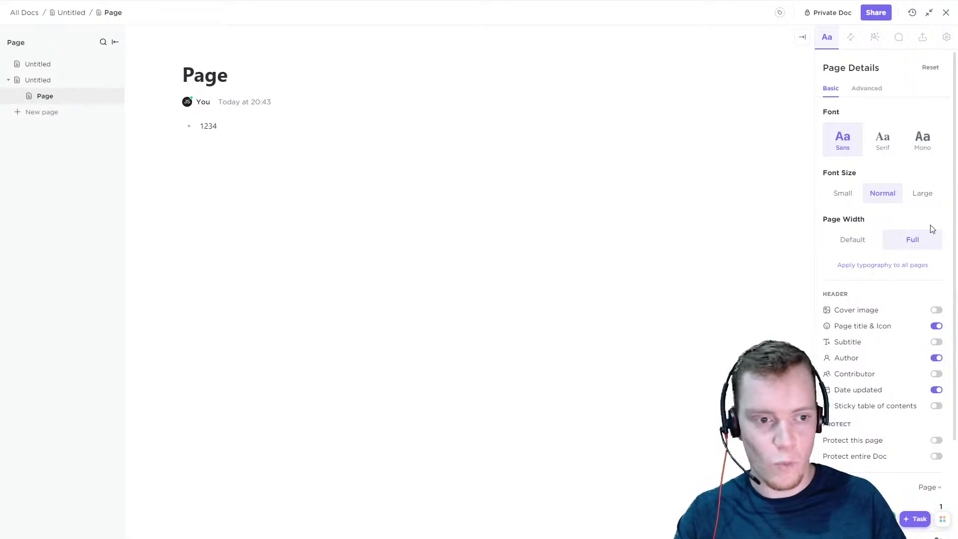
click(862, 248)
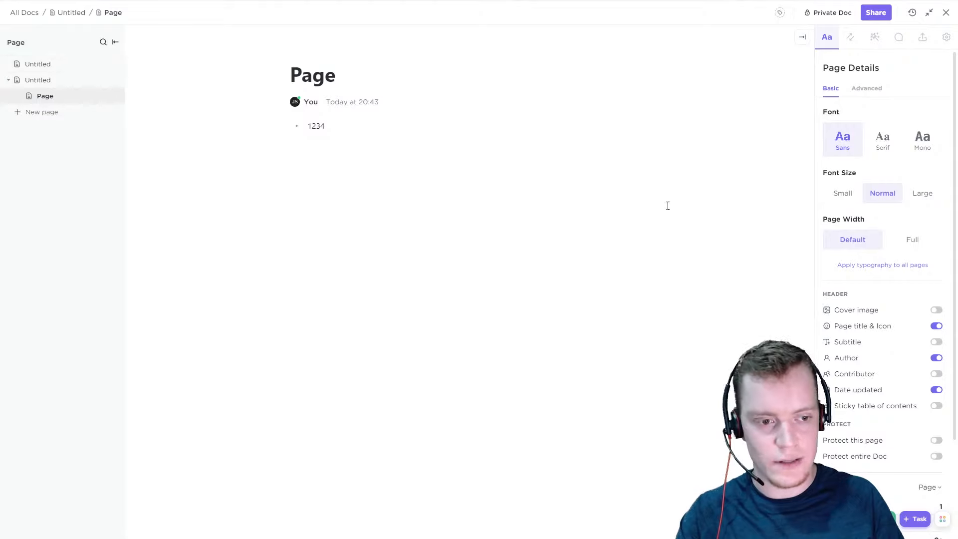
Turn on the cover image in the page's header settings
scroll(894, 299, down, 3)
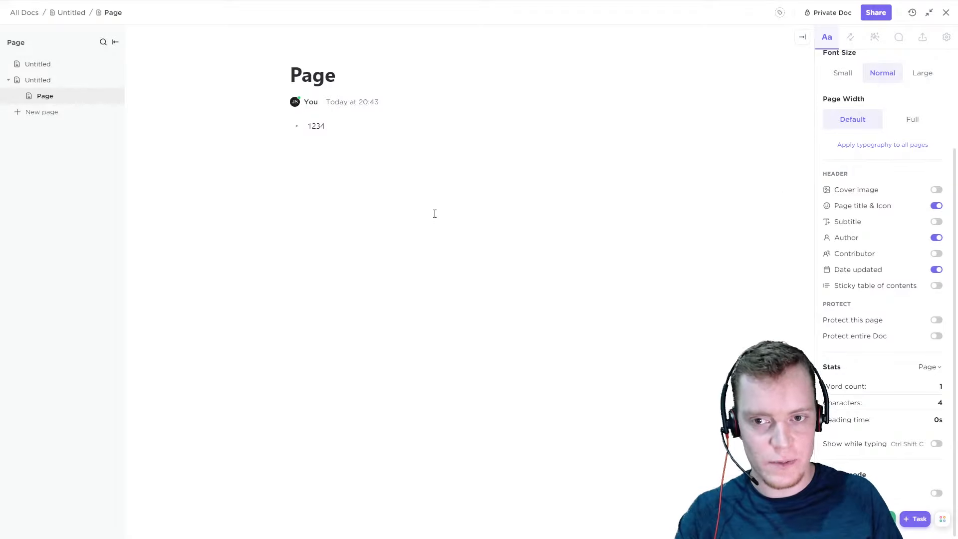
click(937, 189)
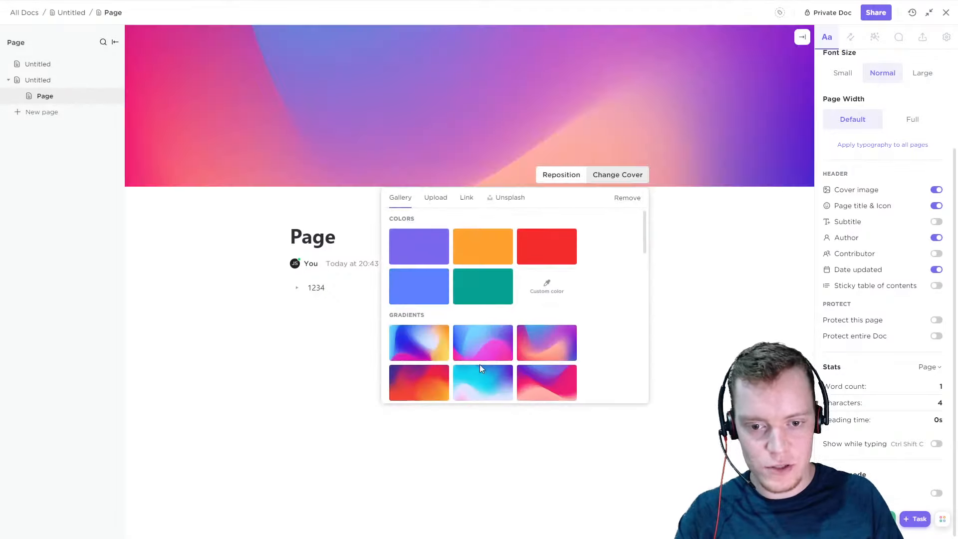
Apply the sunlit mountain picture from the Nature gallery as the page cover, and turn the cover image off
scroll(481, 365, down, 4)
scroll(541, 279, up, 5)
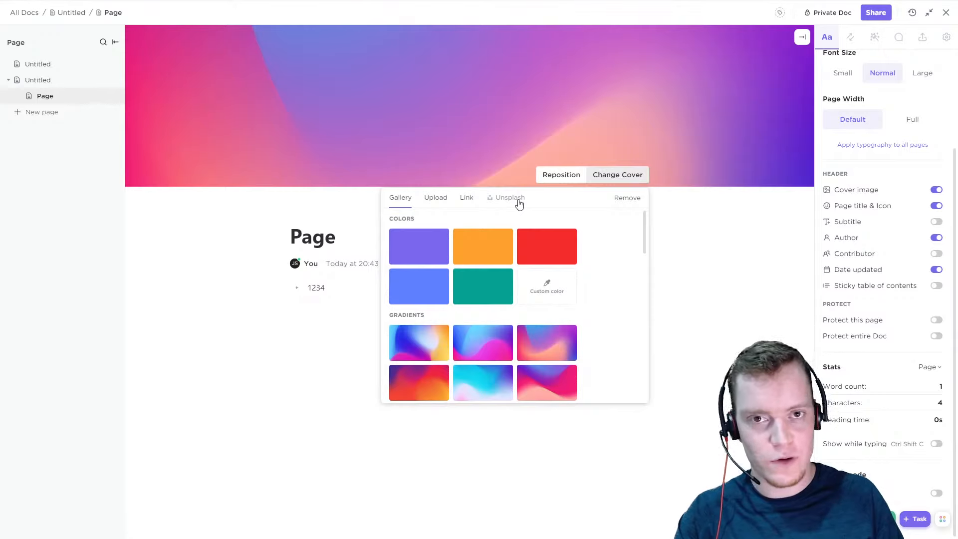
scroll(547, 278, down, 4)
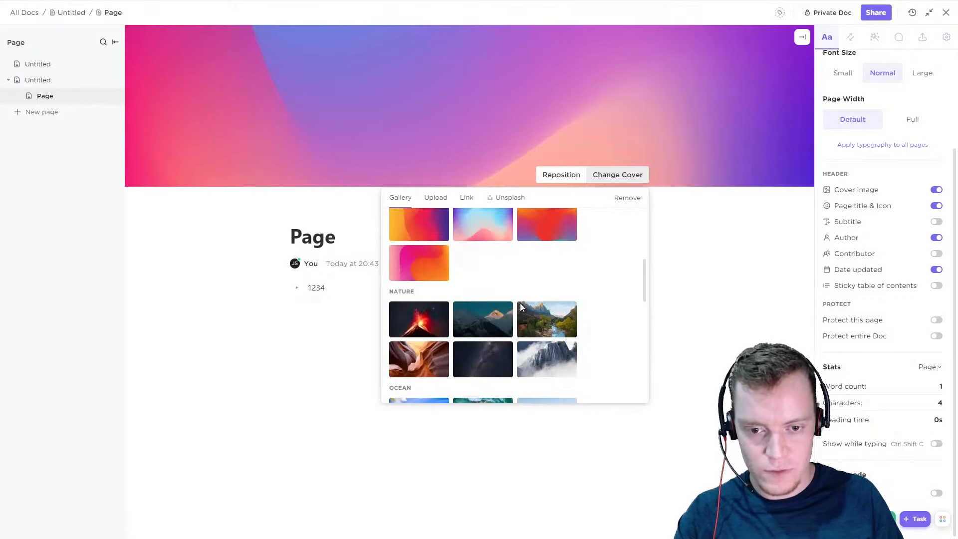
click(501, 320)
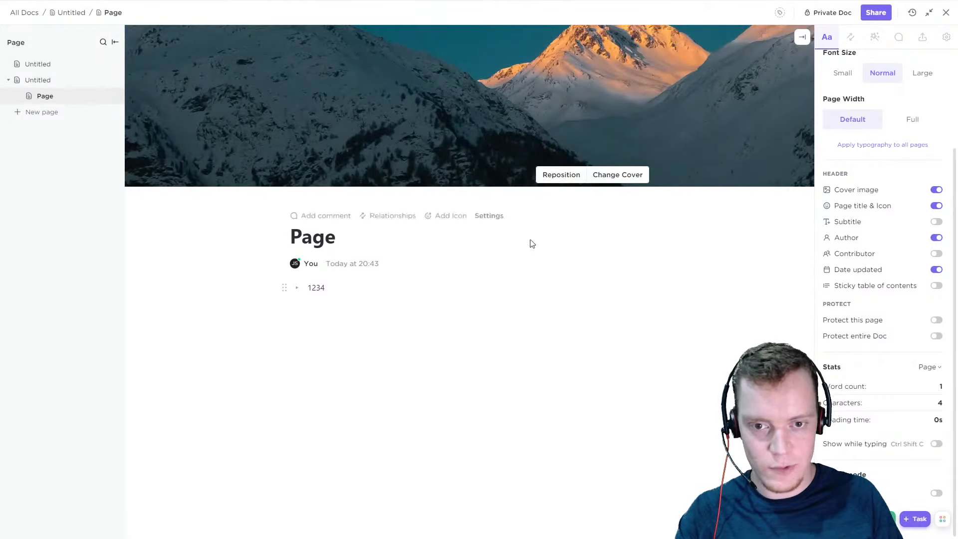
click(937, 190)
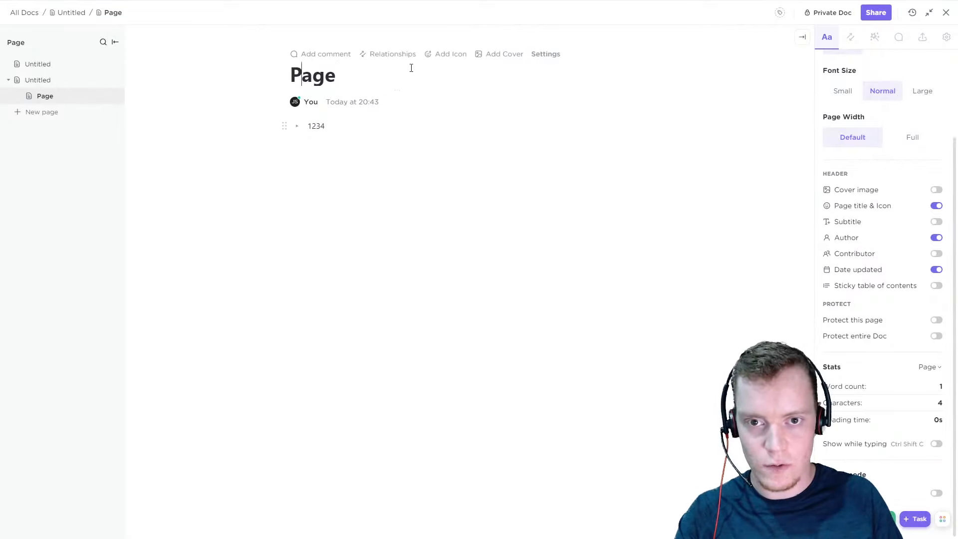
Try the smiling halo emoji as the page icon and remove it again
click(456, 59)
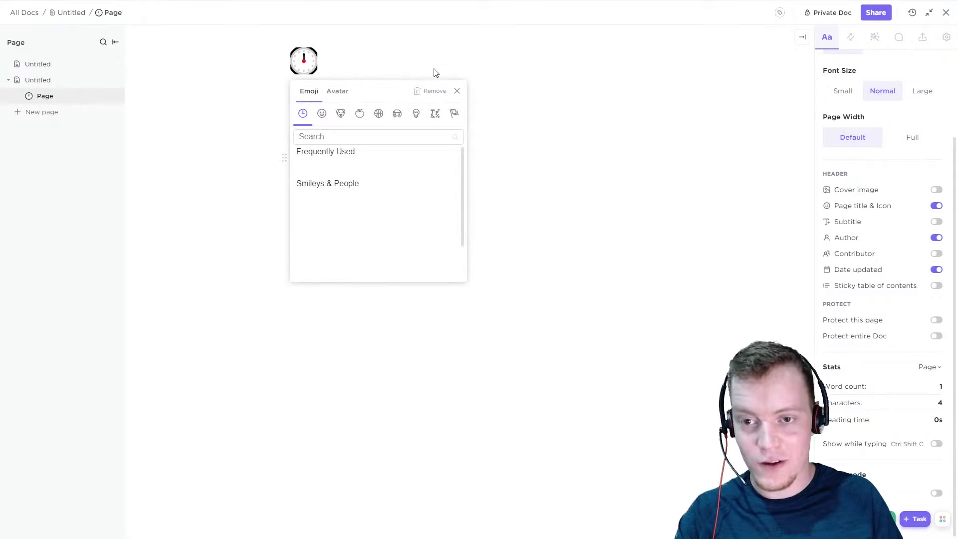
click(321, 114)
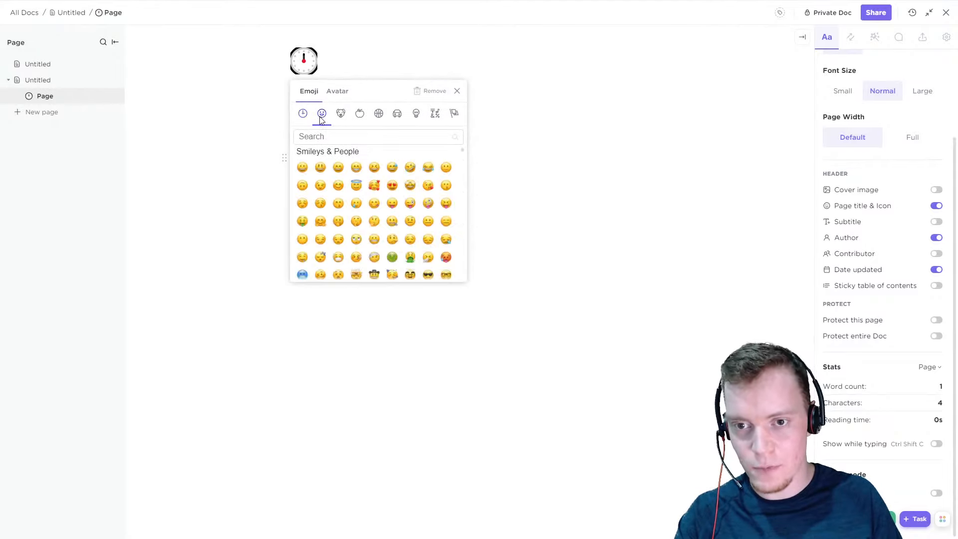
click(356, 186)
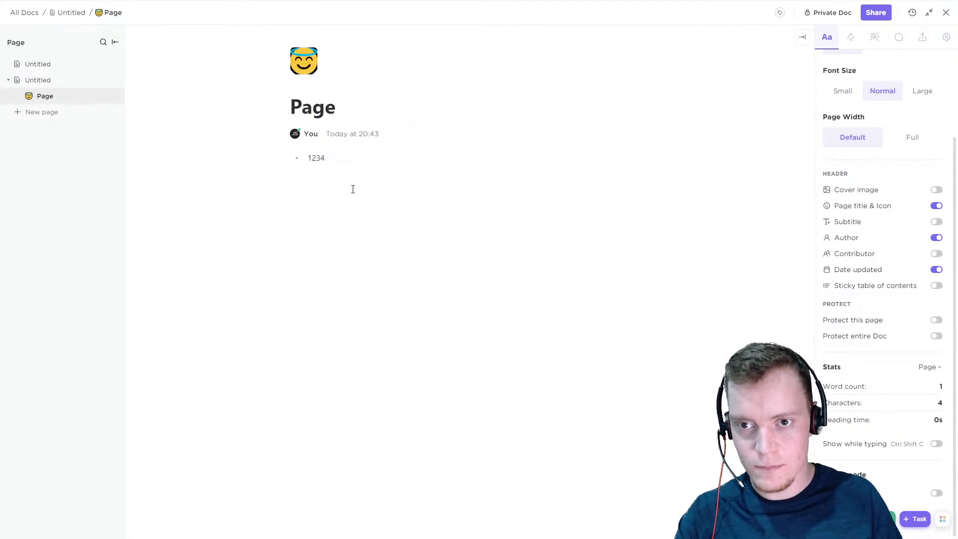
click(302, 64)
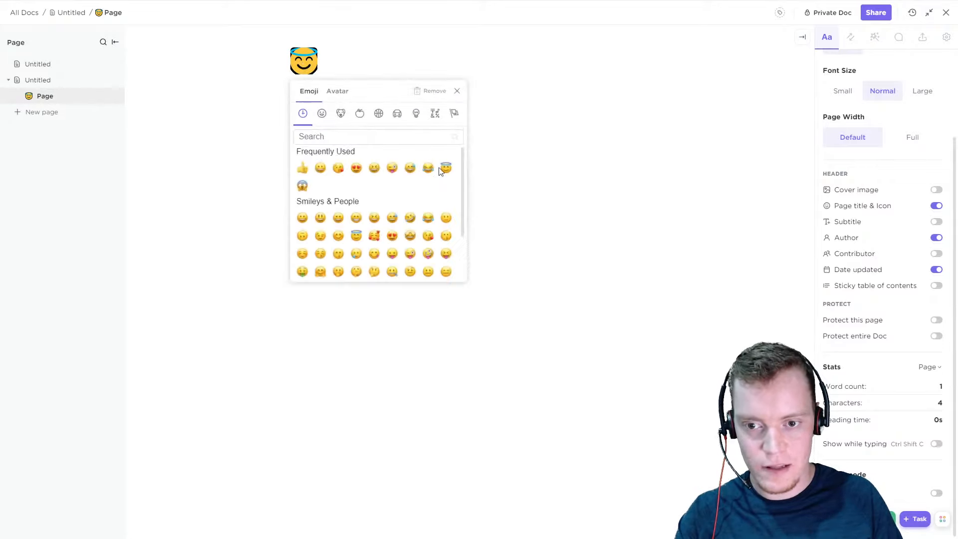
click(430, 95)
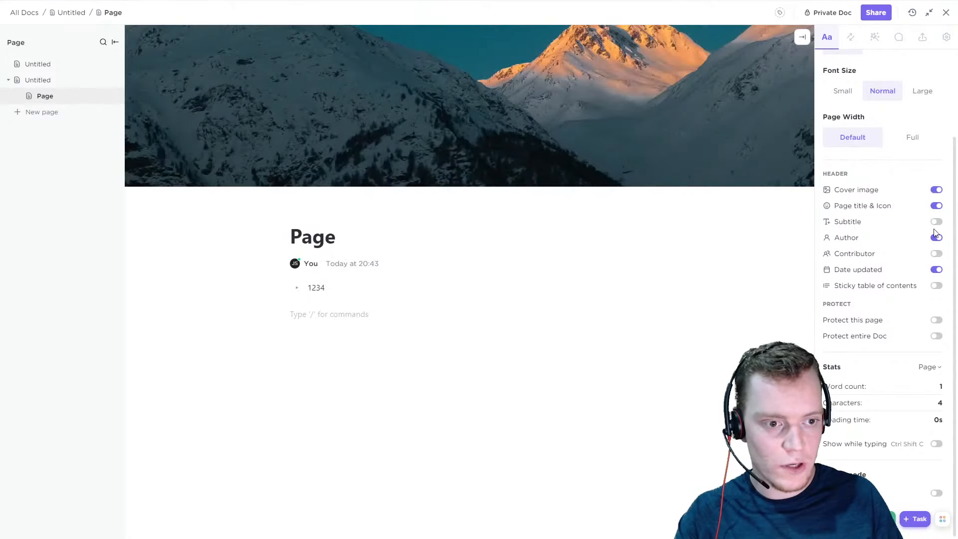
Turn off the cover image, and switch the page title and icon off and back on
click(937, 207)
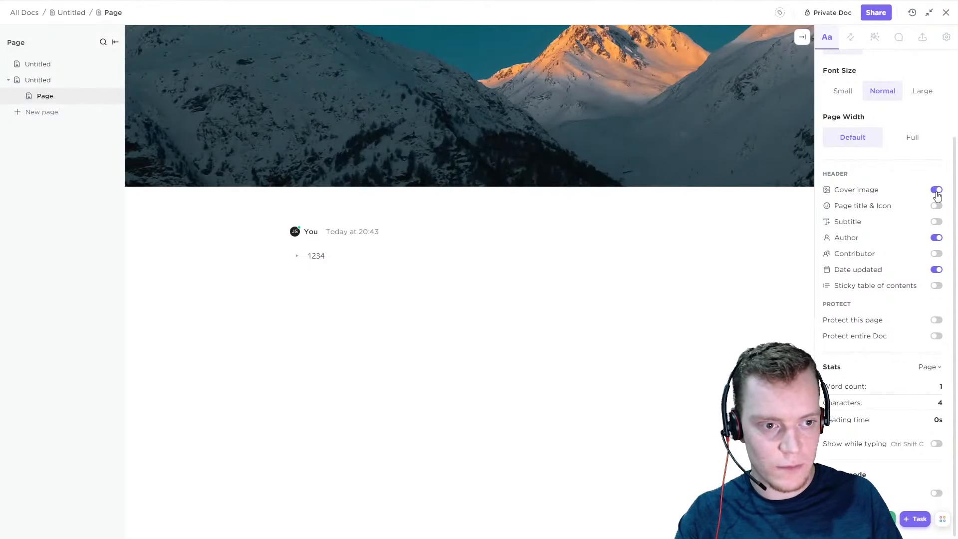
click(937, 195)
click(936, 207)
click(936, 209)
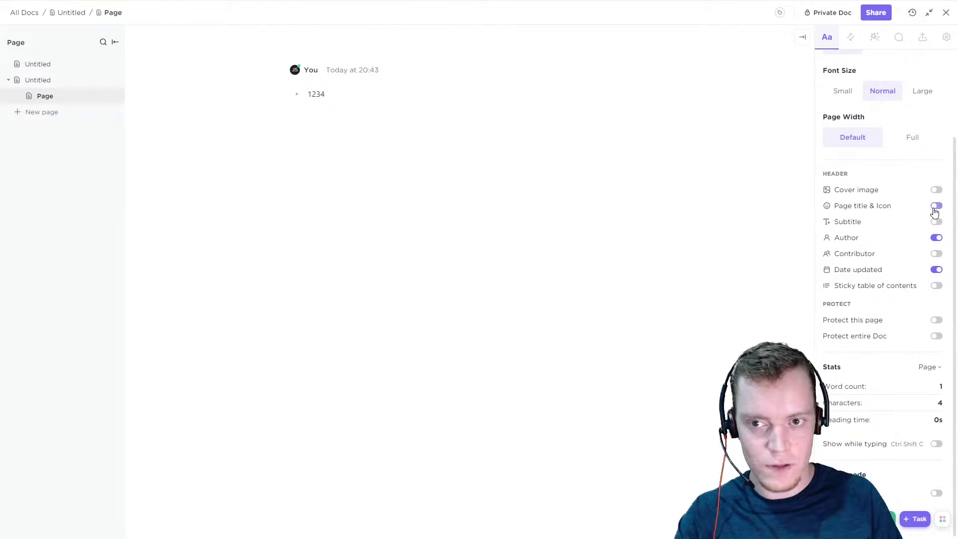
click(936, 209)
Try showing the page subtitle and hiding the author, restoring both header settings
click(937, 223)
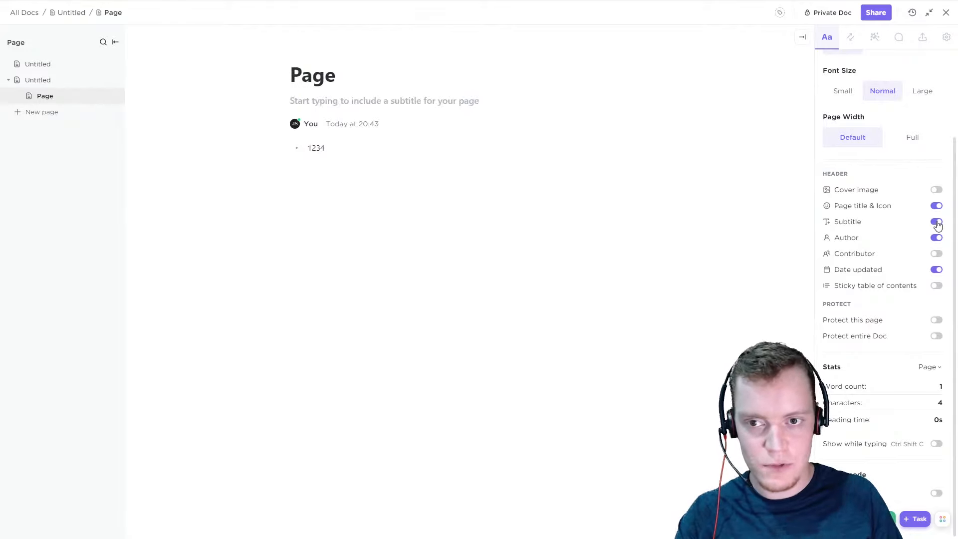
click(939, 226)
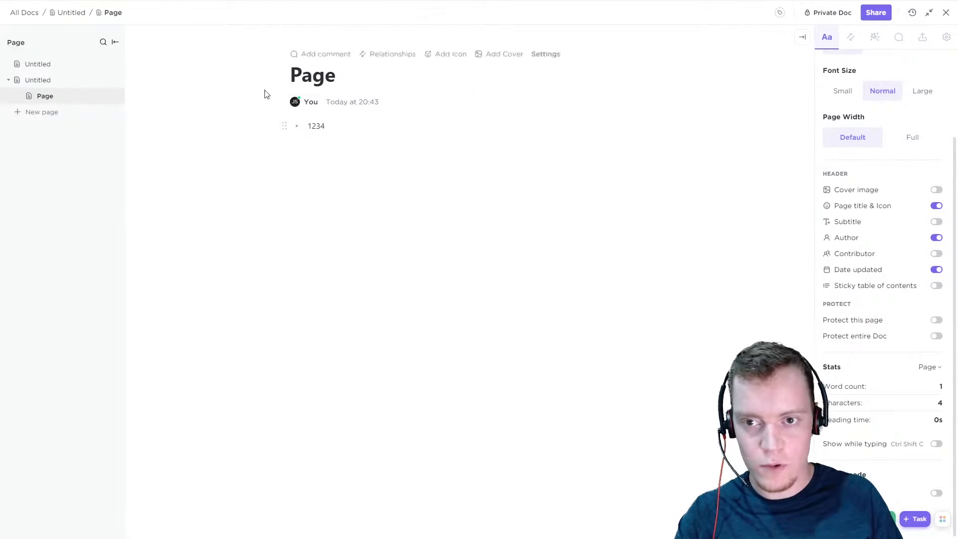
click(937, 238)
click(937, 238)
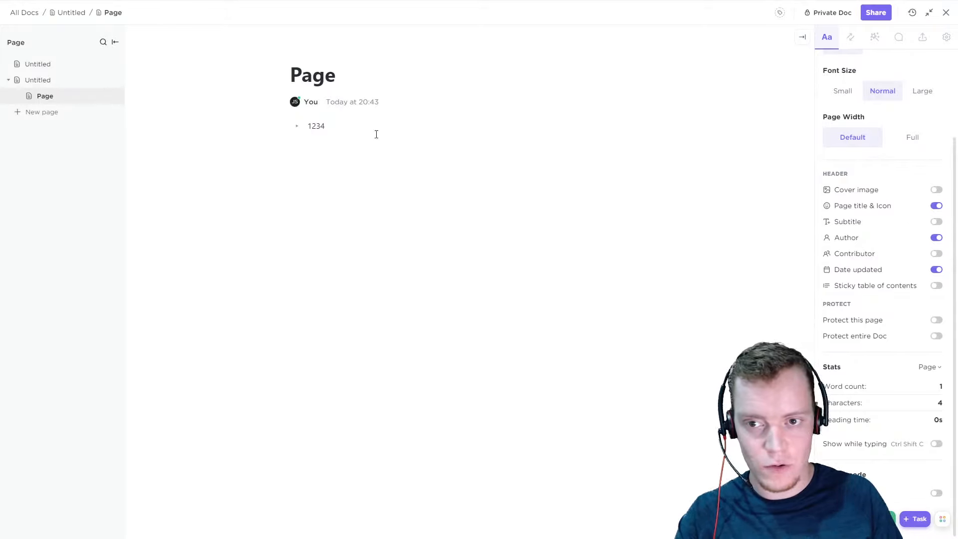
Open the author options, and try the Contributor header field with its people list before hiding it again
click(310, 102)
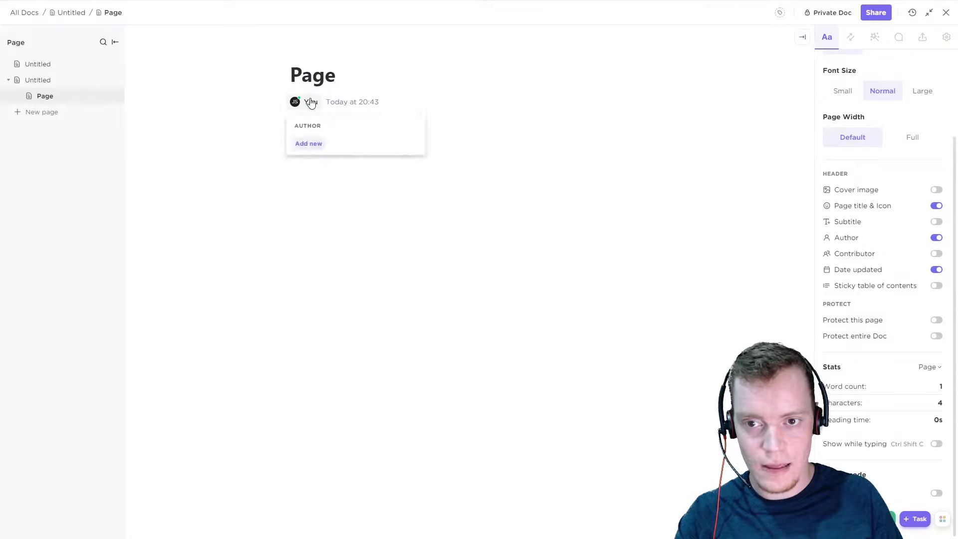
click(627, 218)
click(937, 254)
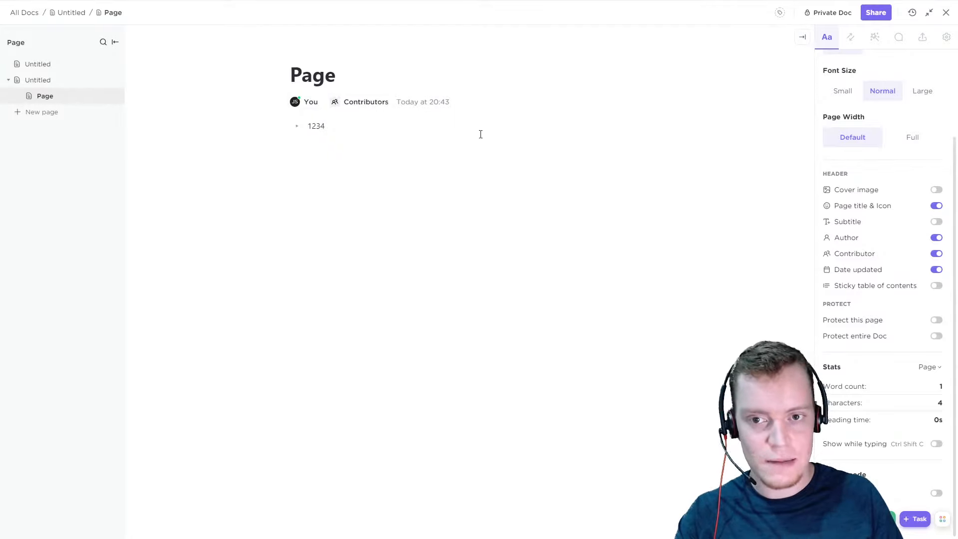
click(371, 104)
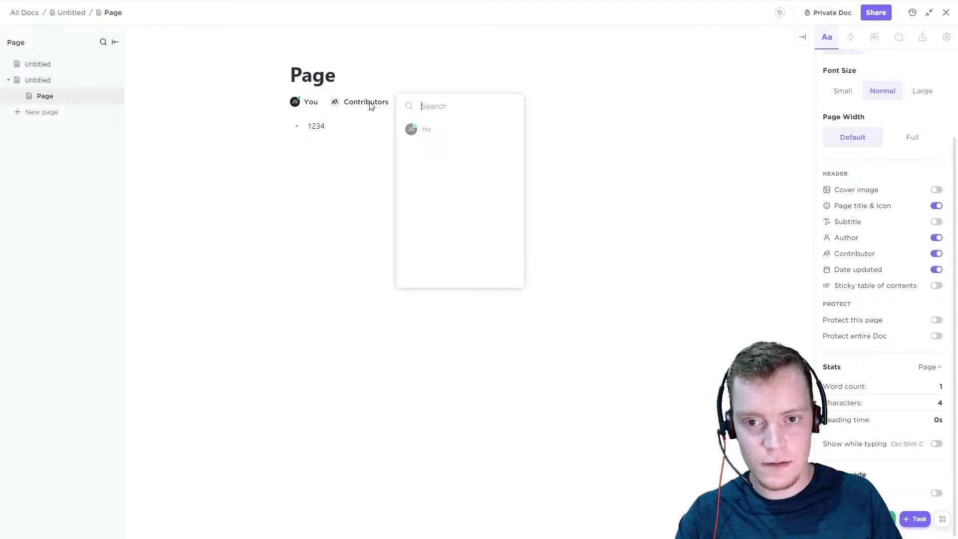
click(601, 283)
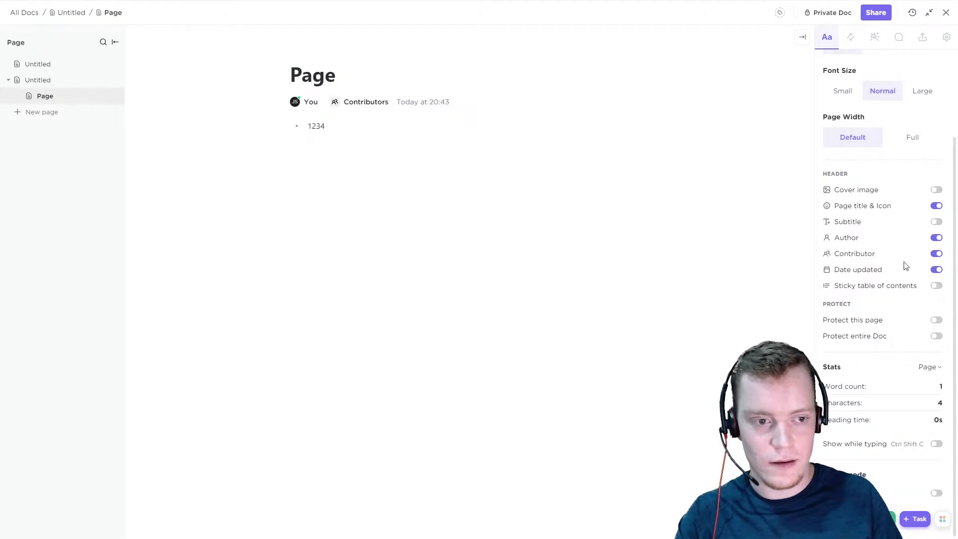
click(938, 254)
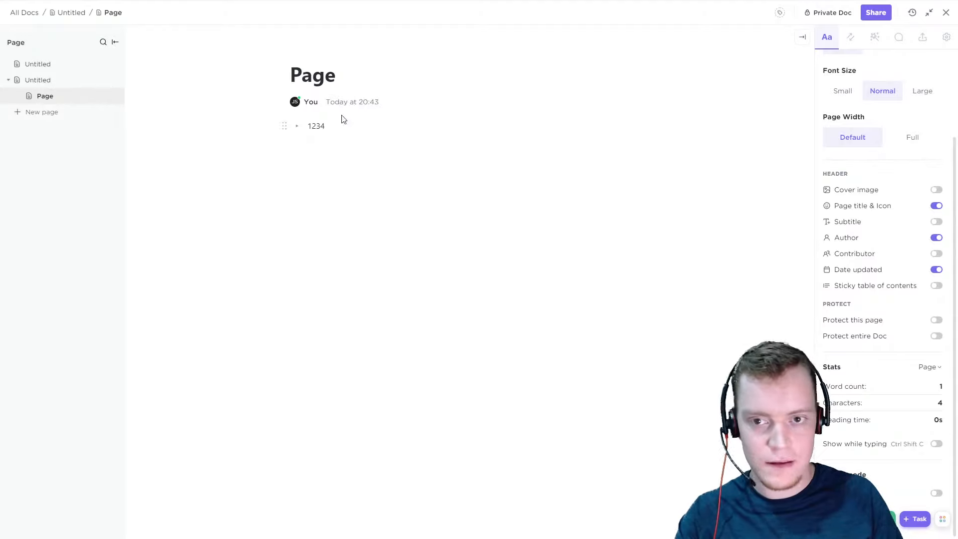
Hide the date updated and turn on the sticky table of contents in the page's header settings
click(936, 271)
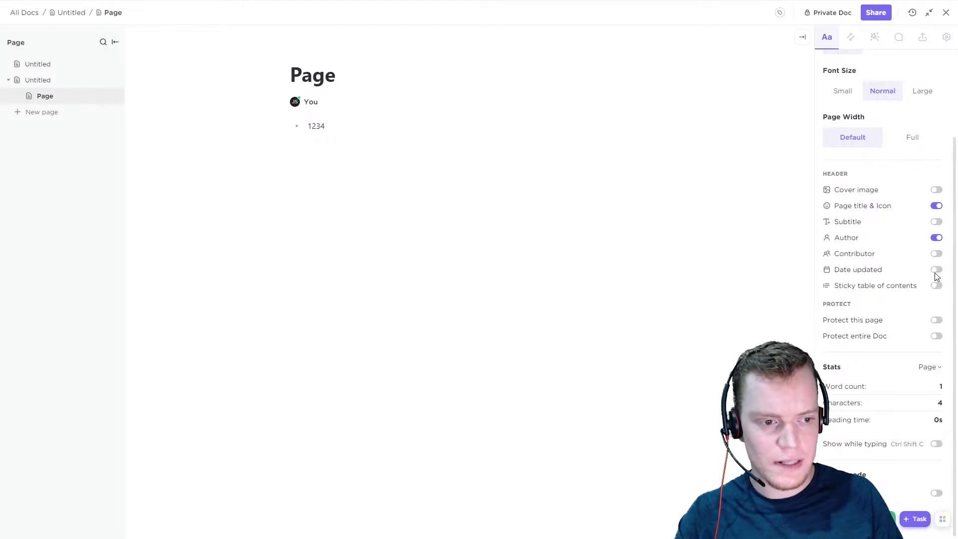
click(937, 270)
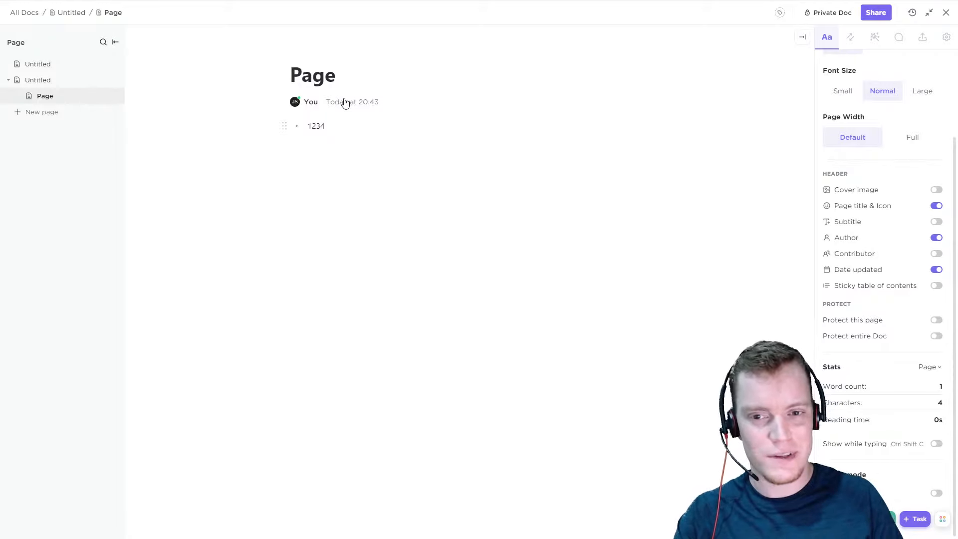
click(937, 269)
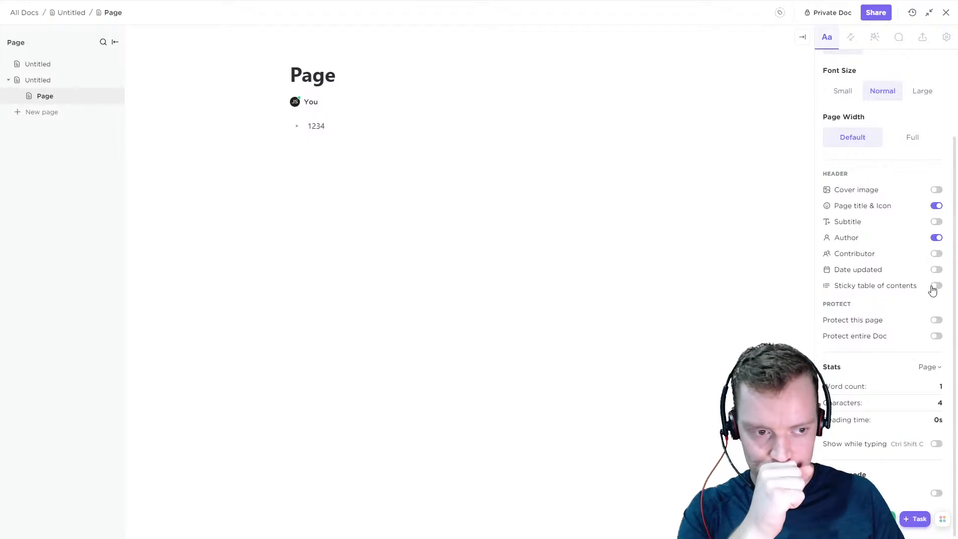
click(936, 286)
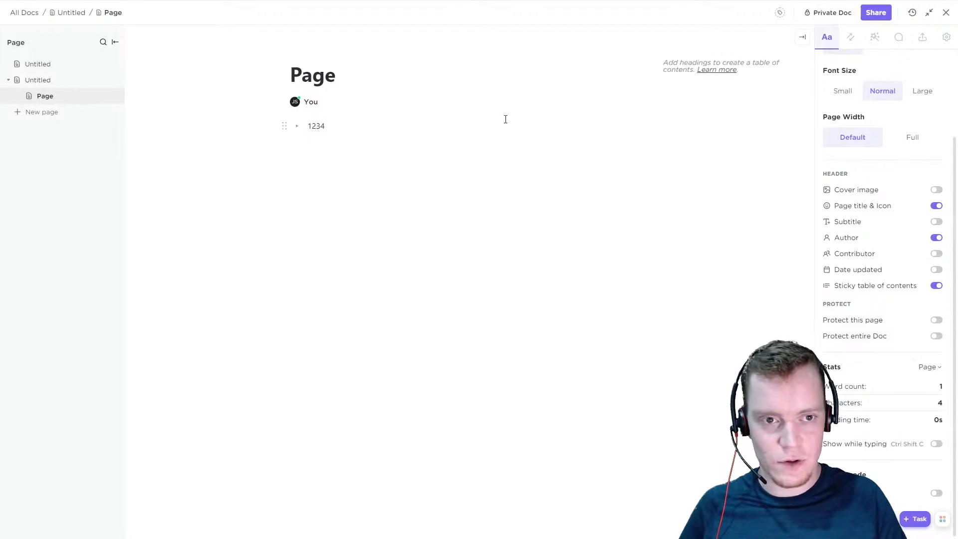
Insert a table of contents block below the 1234 list item using the slash command
double_click(316, 128)
click(368, 193)
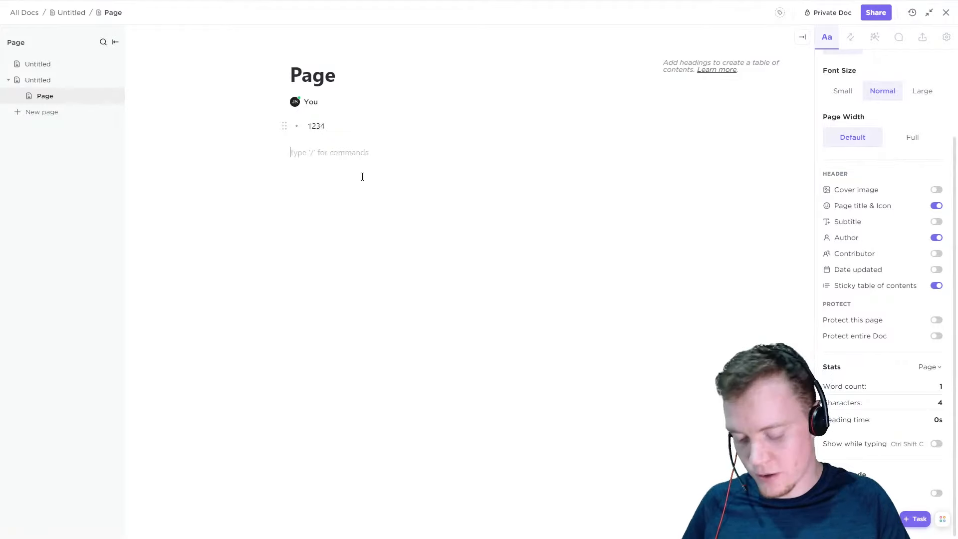
text(/ )
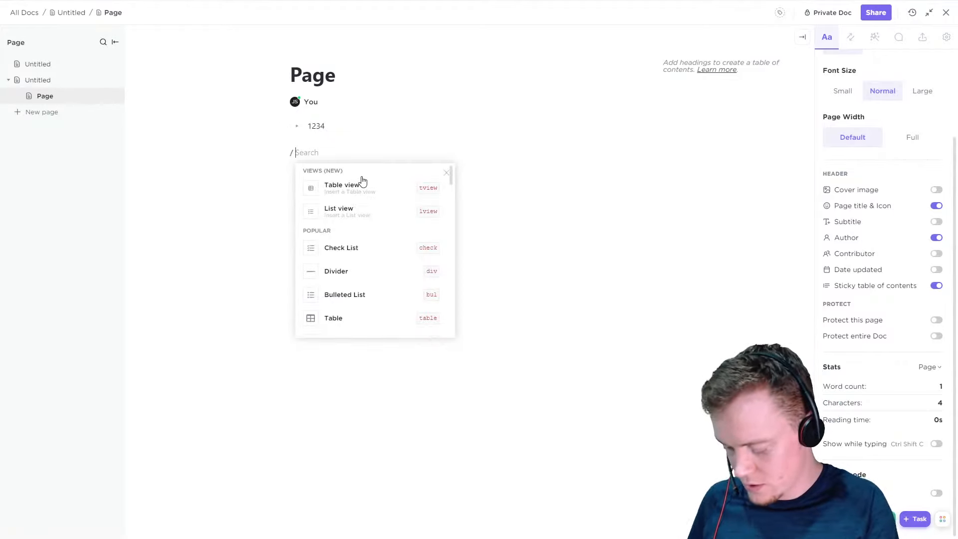
text(tc)
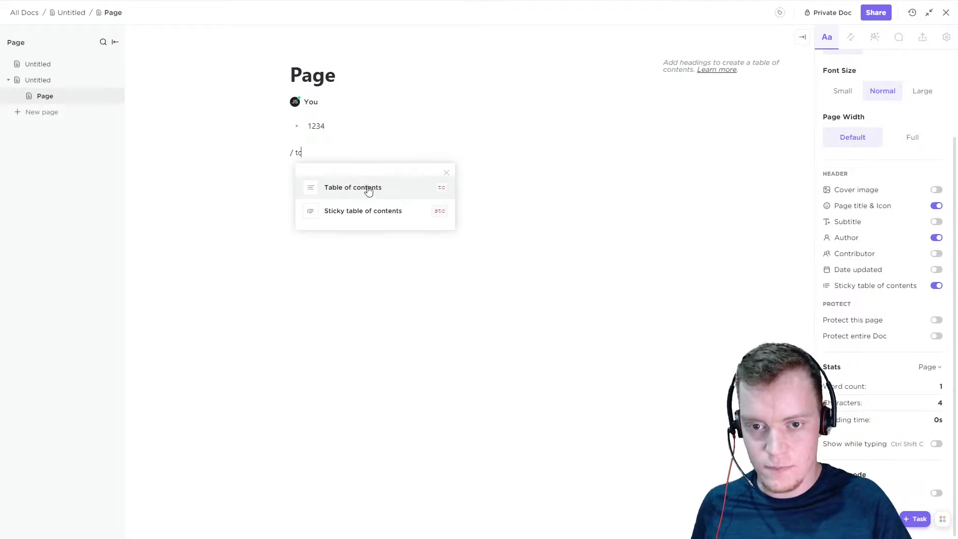
click(392, 198)
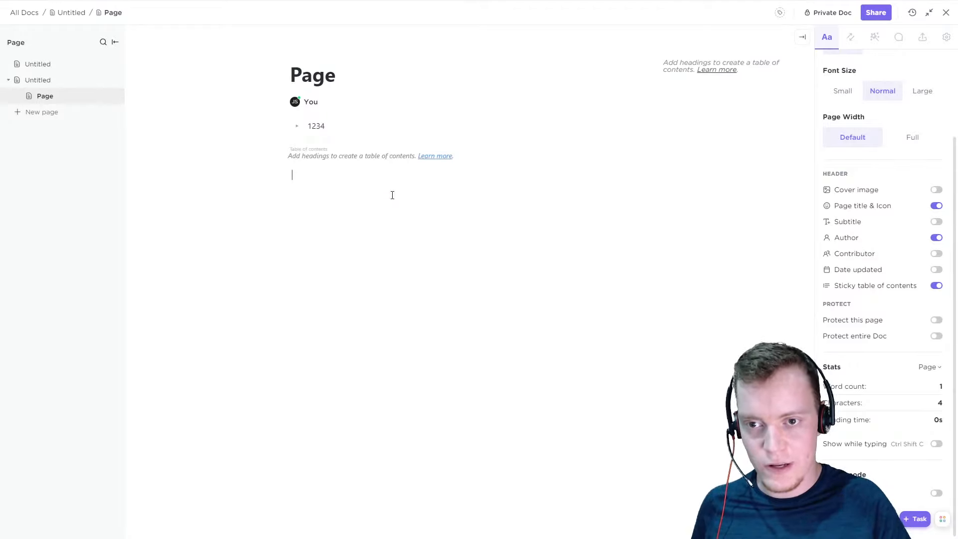
Add empty lines above and below the table of contents block
click(353, 138)
key(Return)
key(Return)
key(Return)
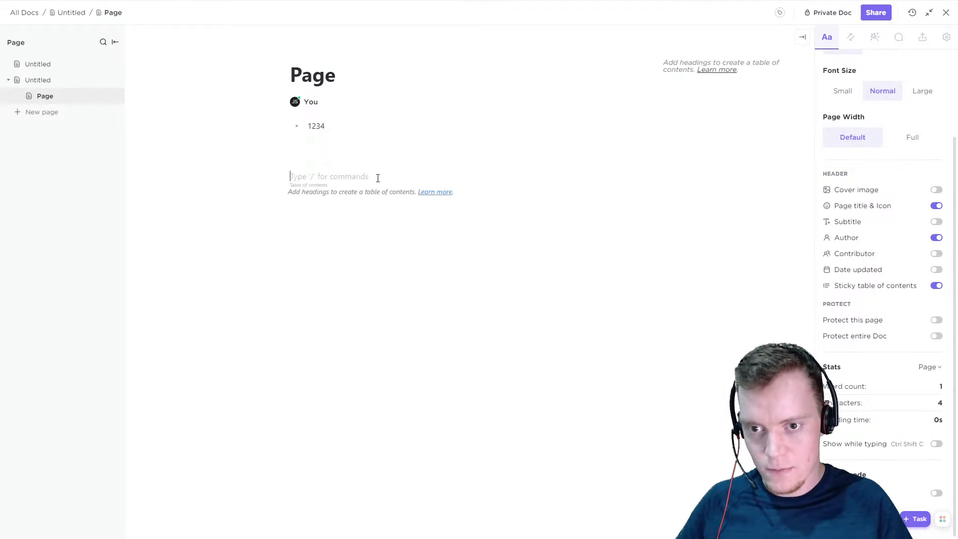
click(339, 239)
key(Return)
key(Return)
Try the Sticky table of contents slash command below the block, and turn the sticky table of contents back on
text(/ )
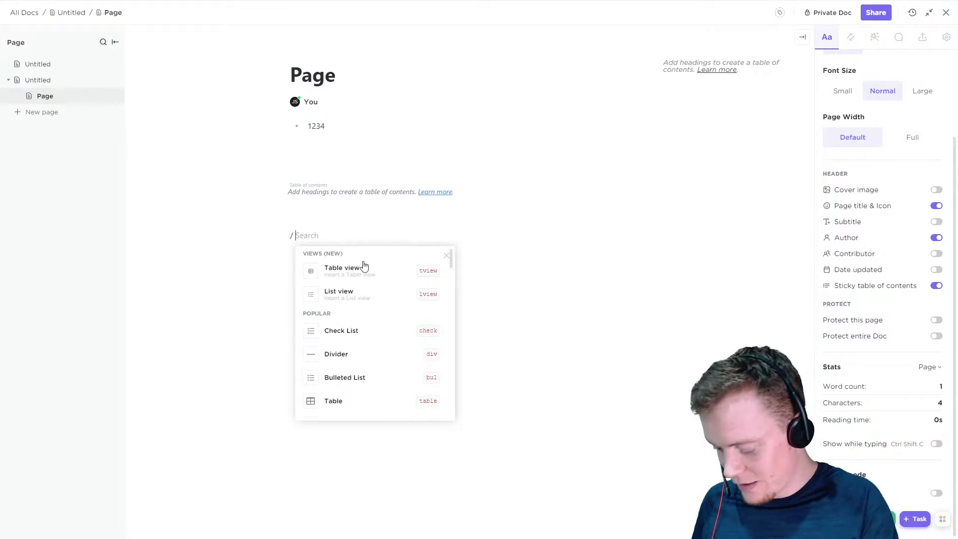
text(stc)
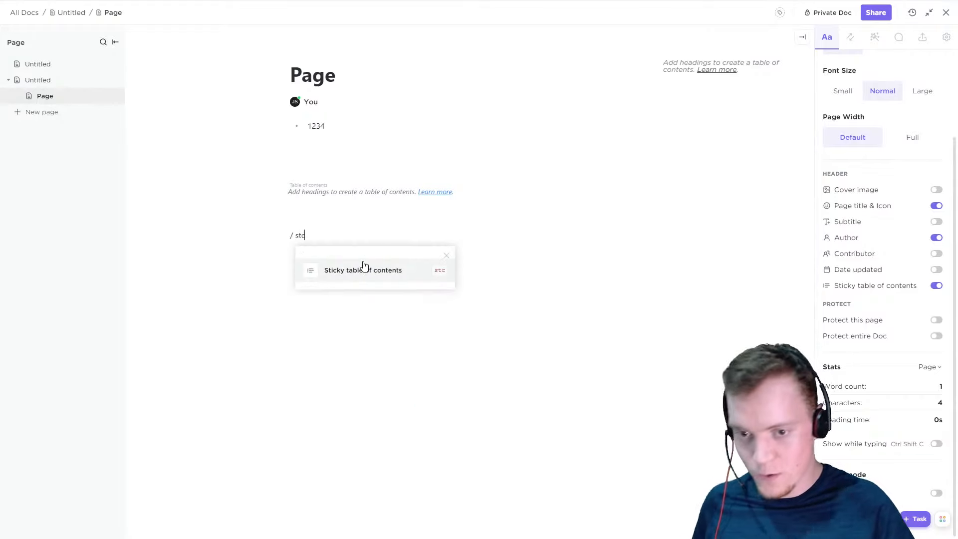
click(373, 270)
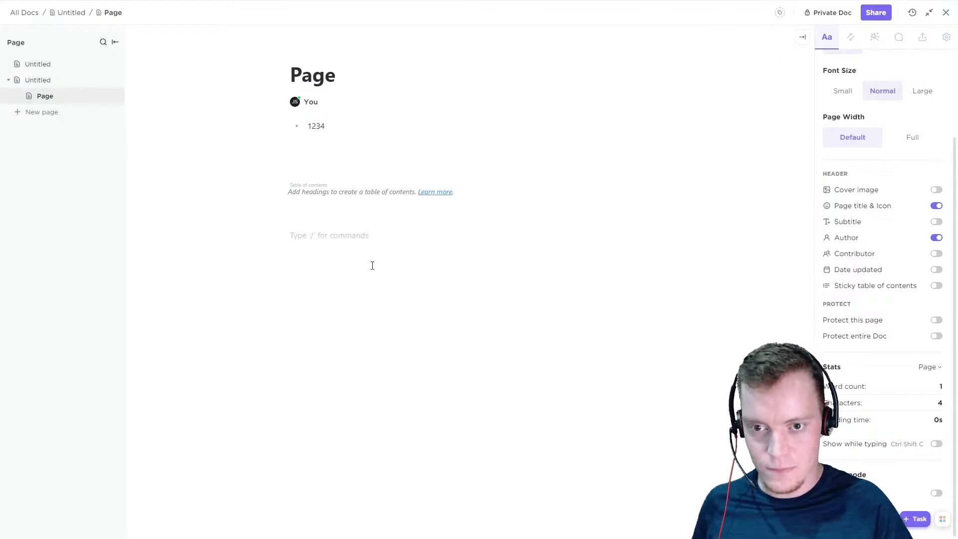
click(939, 290)
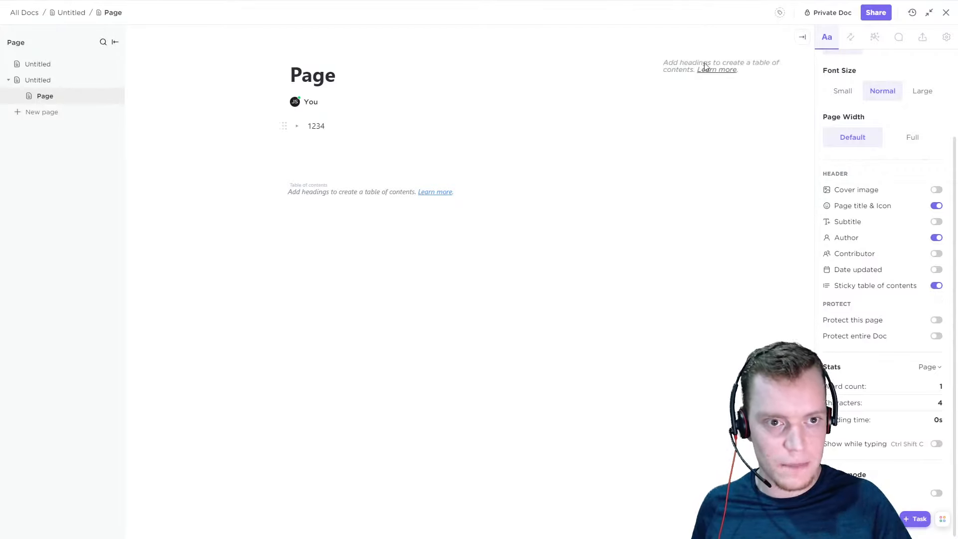
Write "Heading 1" on the empty line below the 1234 list item and start a new line
click(342, 149)
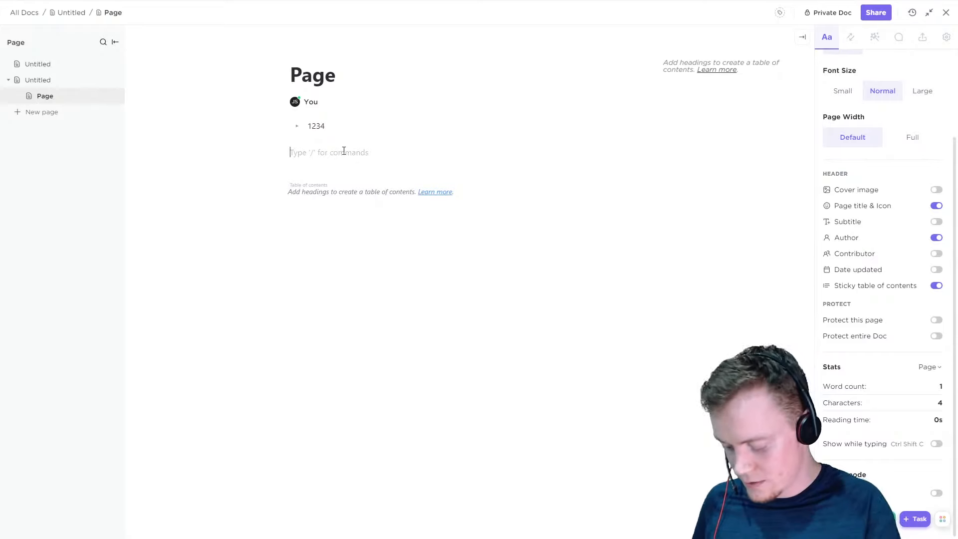
text(H)
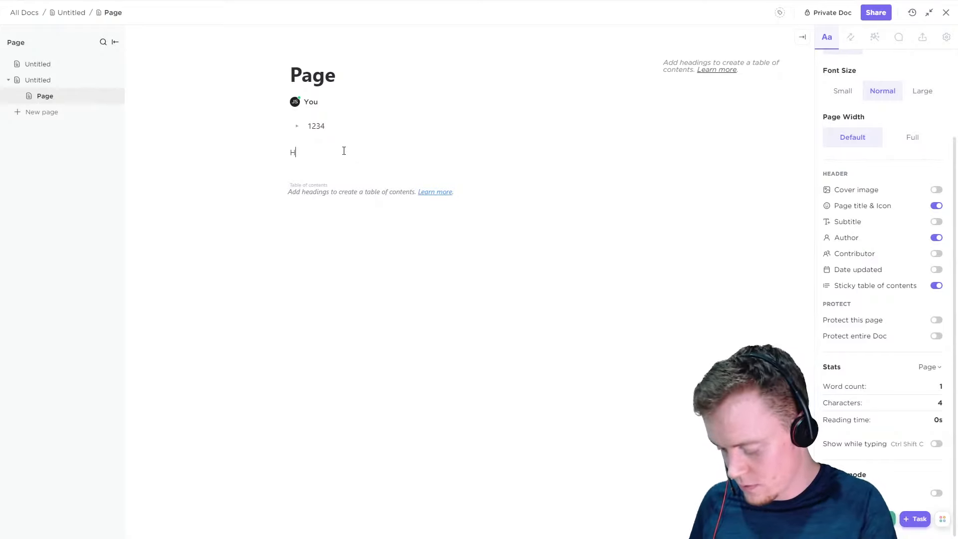
text(eading 1)
key(Return)
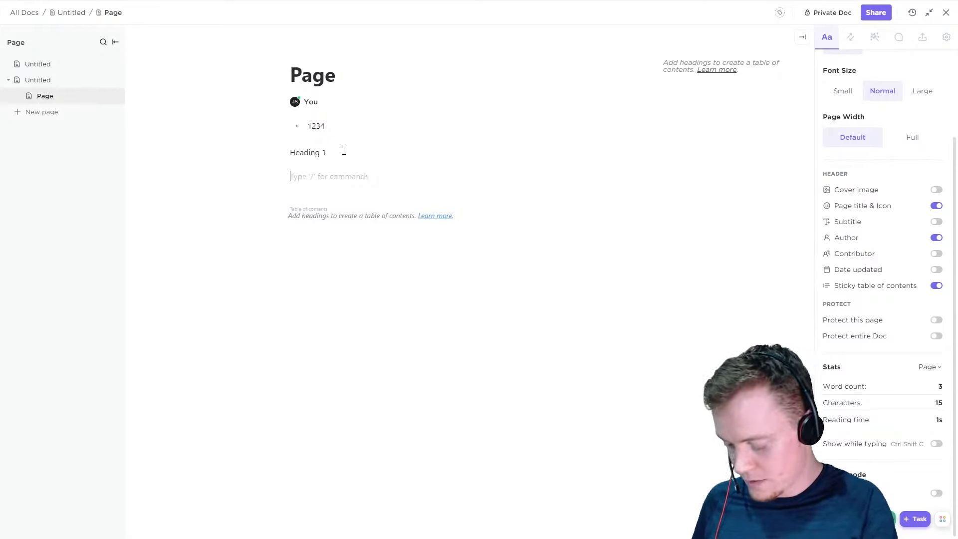
Write "Heading 2" and "Heading 3" on separate lines below the Heading 1 text
text(Heading 2)
key(Return)
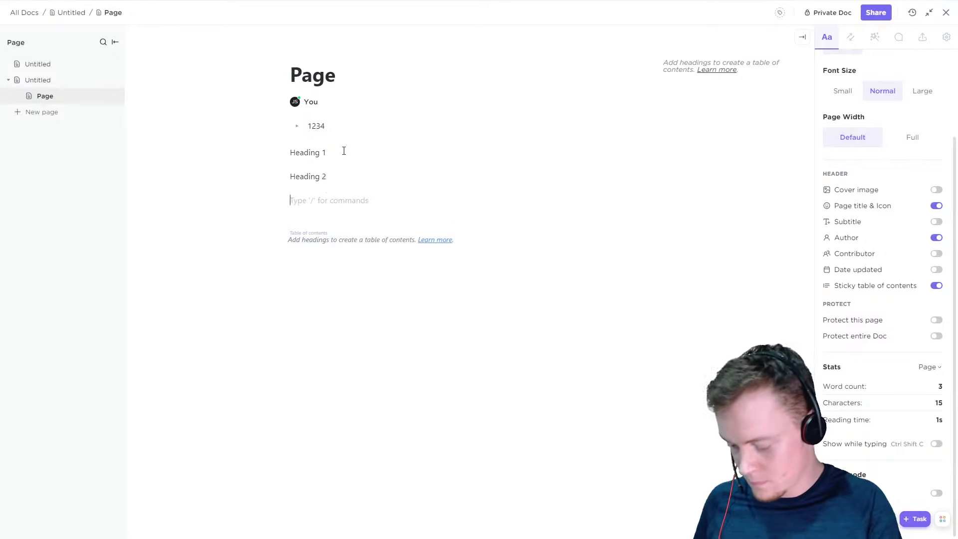
text(Heading 3)
key(Return)
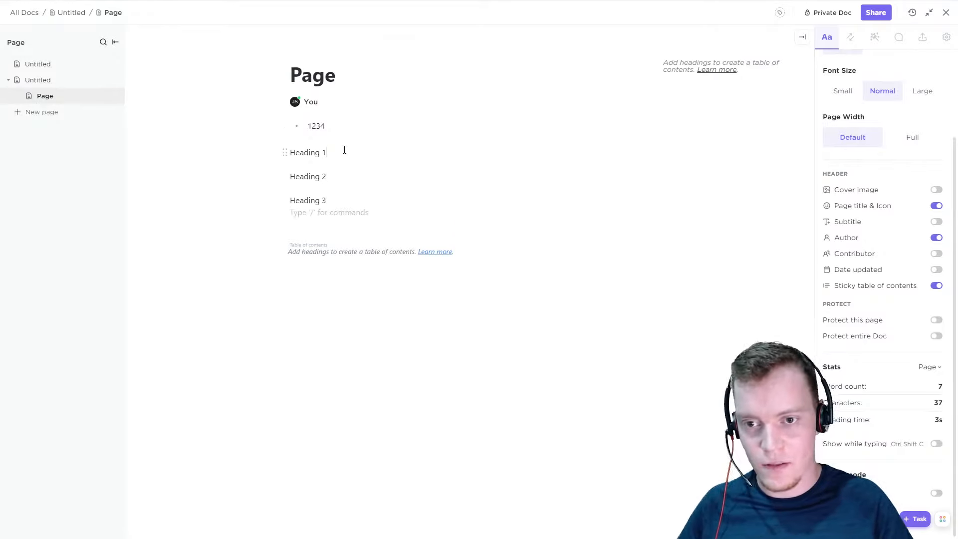
Turn the "Heading 1" text line into a Heading 1 block
drag(345, 150, 280, 151)
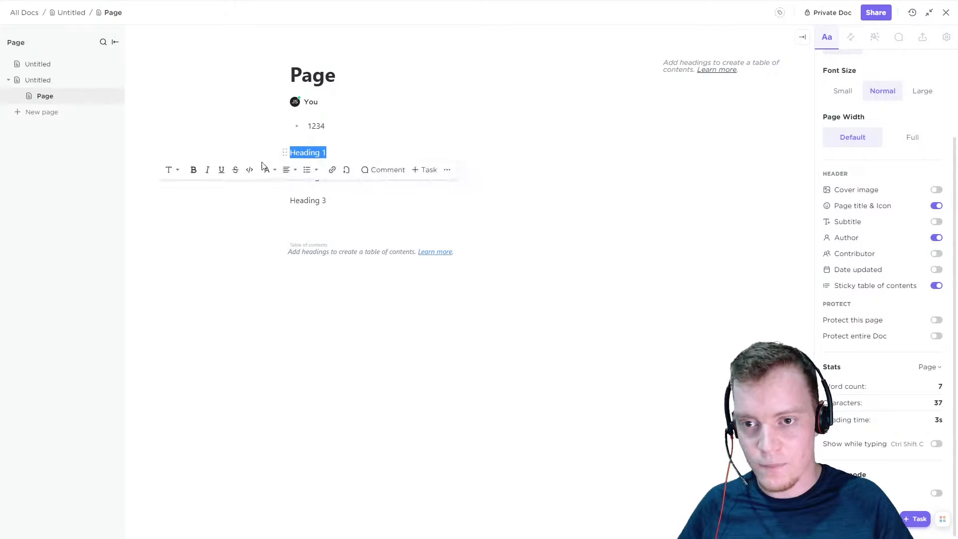
click(287, 153)
key(Escape)
click(285, 152)
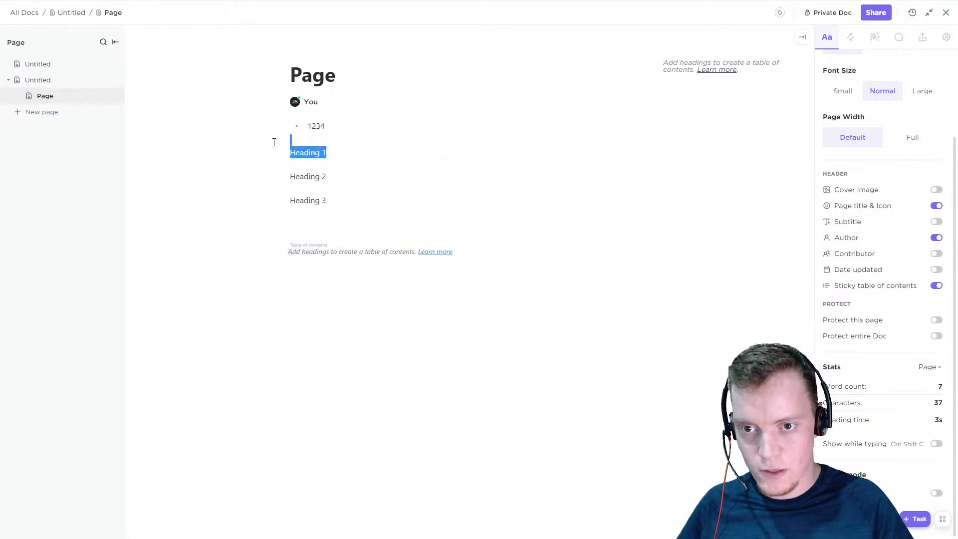
mouse_move(312, 186)
click(399, 186)
Turn the "Heading 2" text line into a Heading 2 block
drag(338, 197, 283, 193)
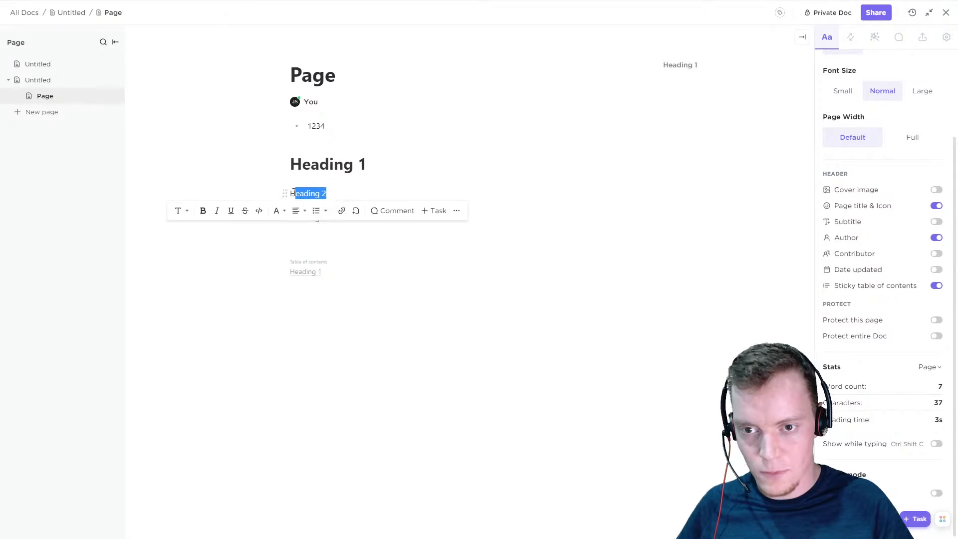
click(285, 194)
mouse_move(315, 225)
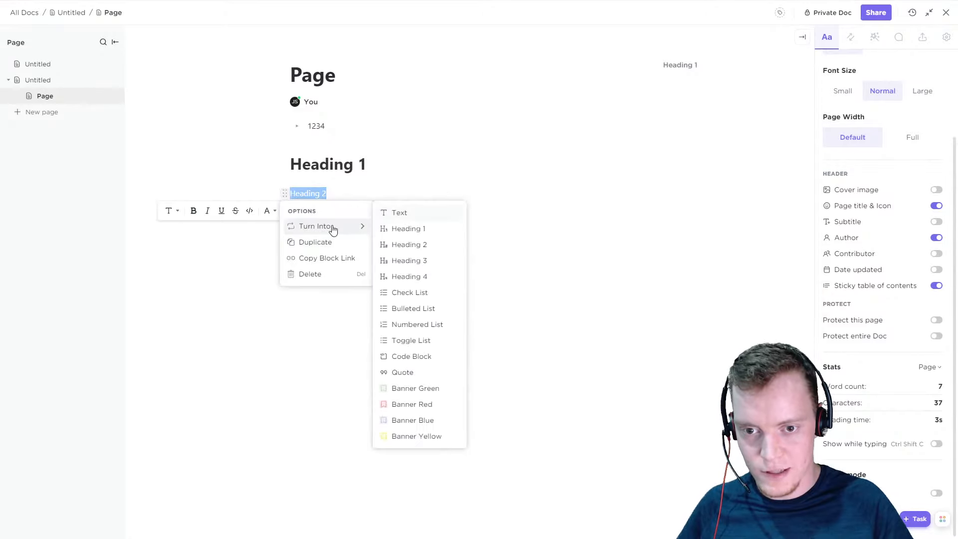
click(400, 245)
Turn the "Heading 3" text line into a Heading 3 block
drag(331, 231, 285, 228)
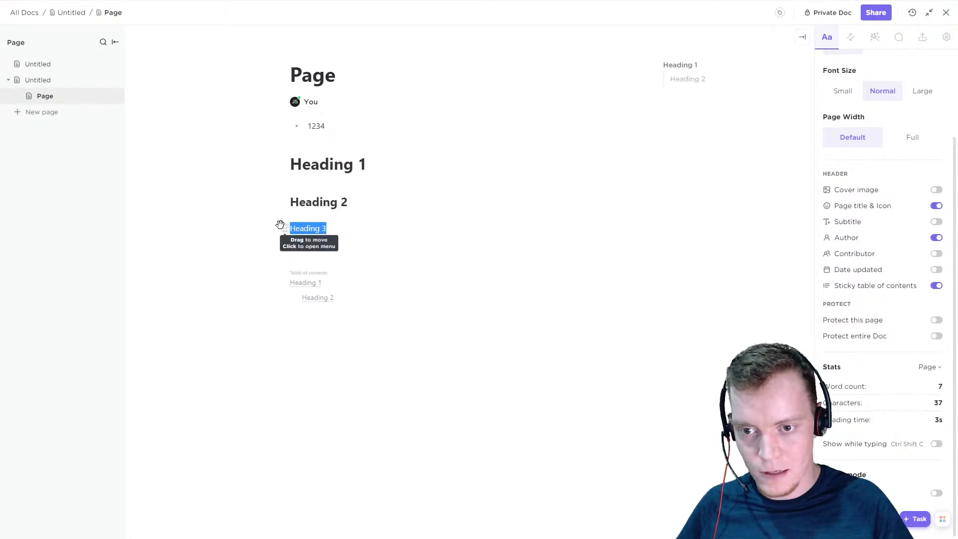
click(287, 228)
mouse_move(316, 260)
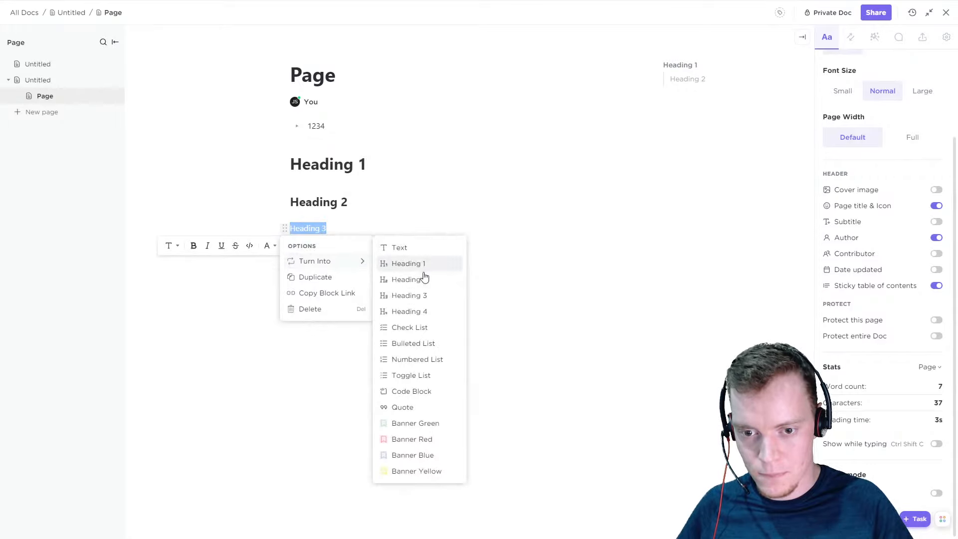
click(411, 297)
click(338, 160)
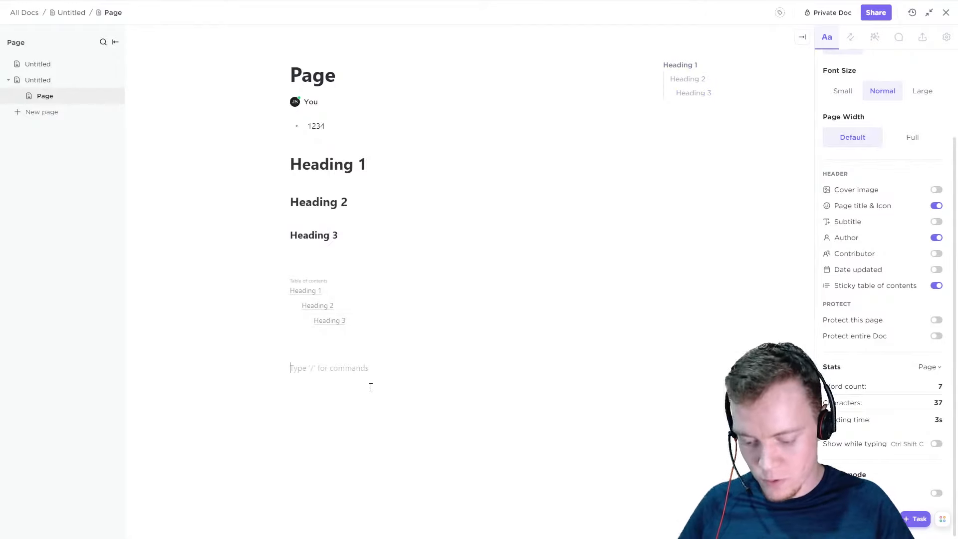
Add several filler lines containing "k" below the table of contents block
key(Return)
text(k)
key(Return)
text(k)
key(Return)
text(k)
key(Return)
text(k)
key(Return)
key(Return)
text(k)
key(Return)
text(k)
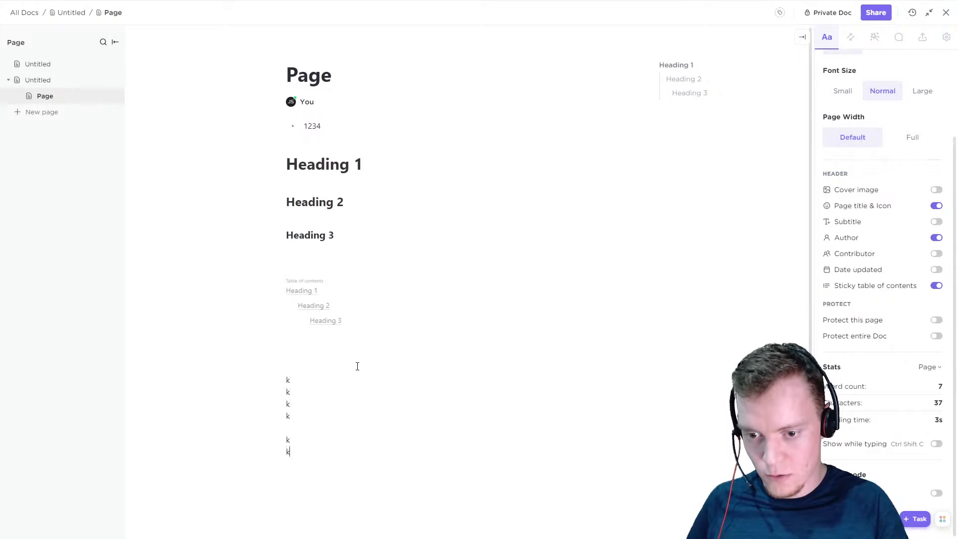
Copy the filler "k" lines and paste them repeatedly at the end to make the page long enough to scroll
key(Up)
key(Up)
key(Up)
key(Up)
key(Up)
key(Up)
key(Up)
key(Up)
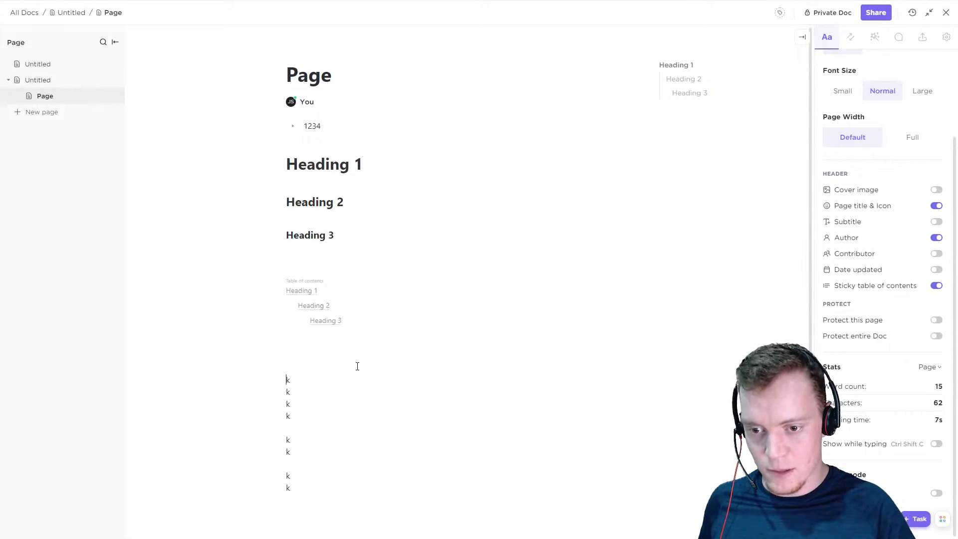
key(shift+Down)
key(shift+Down)
key(shift+Down)
key(shift+Down)
key(shift+Down)
key(shift+Down)
key(shift+Down)
key(shift+Down)
key(shift+Down)
key(shift+Down)
key(Down)
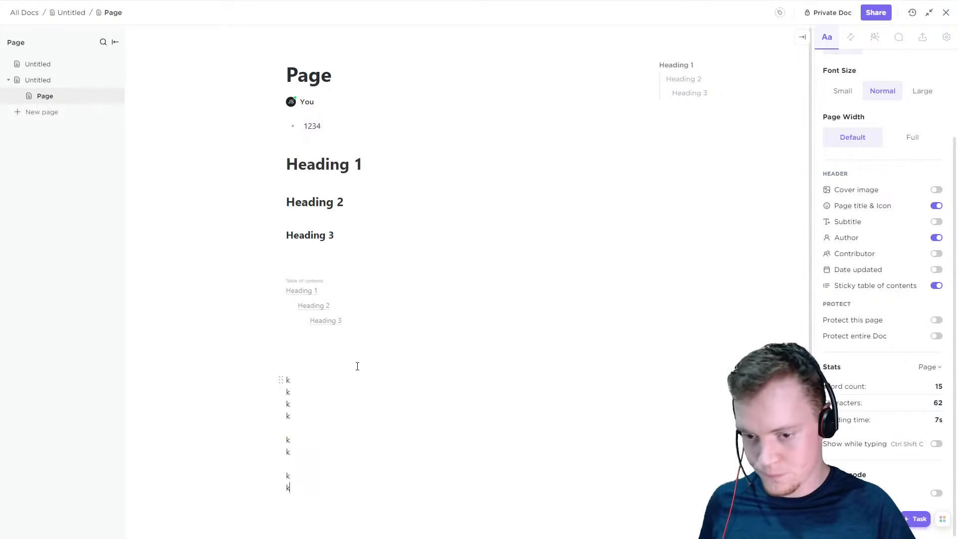
key(Return)
key(ctrl+v)
key(ctrl+v)
key(ctrl+v)
key(ctrl+v)
key(ctrl+v)
key(ctrl+v)
key(ctrl+v)
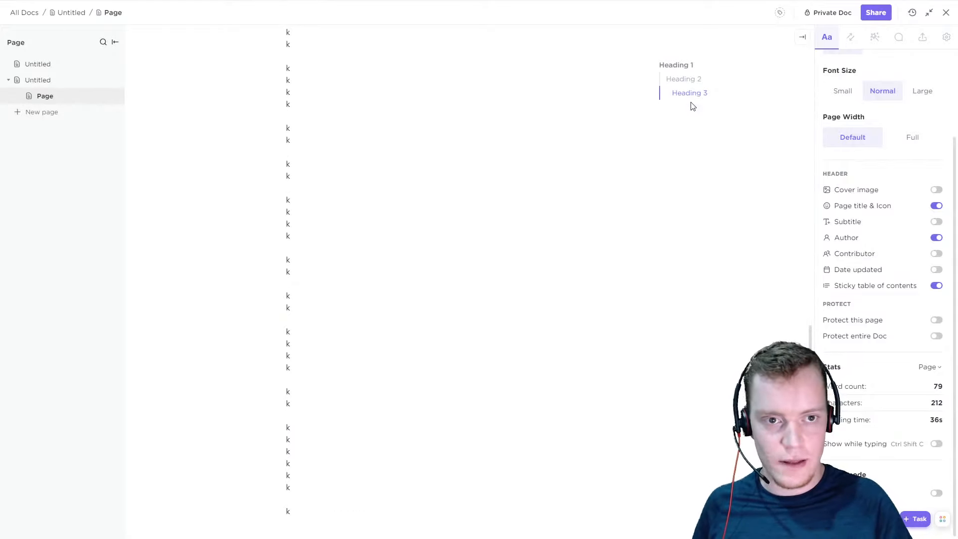
Try the Full page width and expand the collapsed sticky table of contents, then restore the Default page width
scroll(473, 173, up, 10)
scroll(605, 338, up, 2)
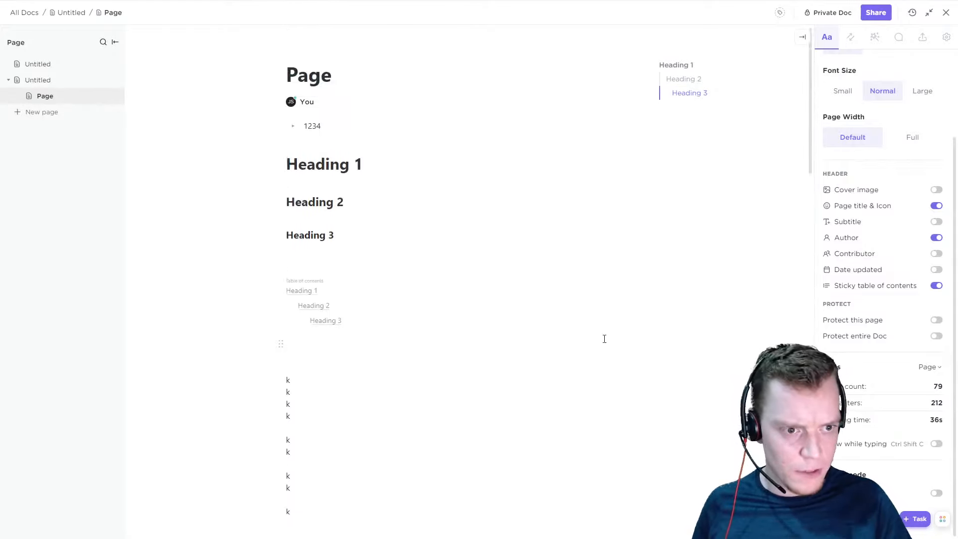
click(906, 142)
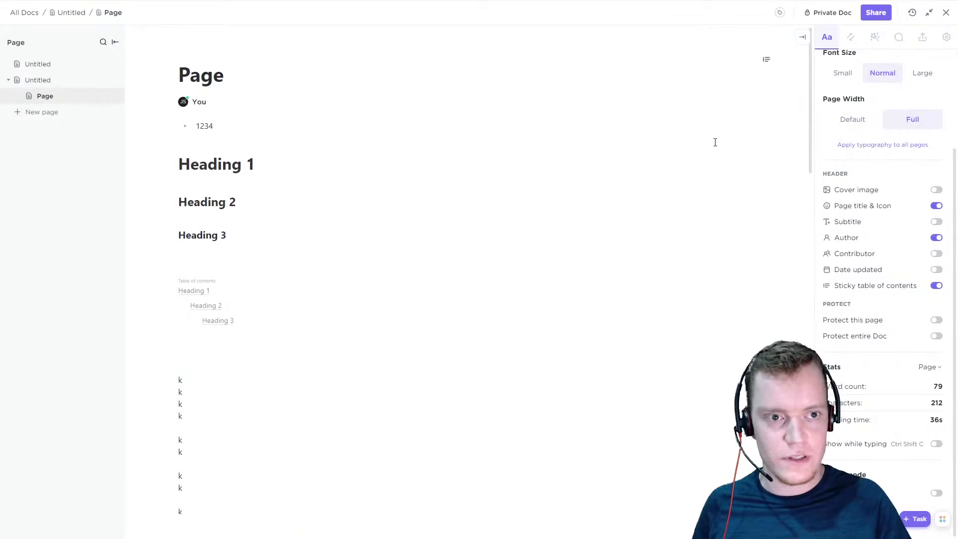
click(768, 60)
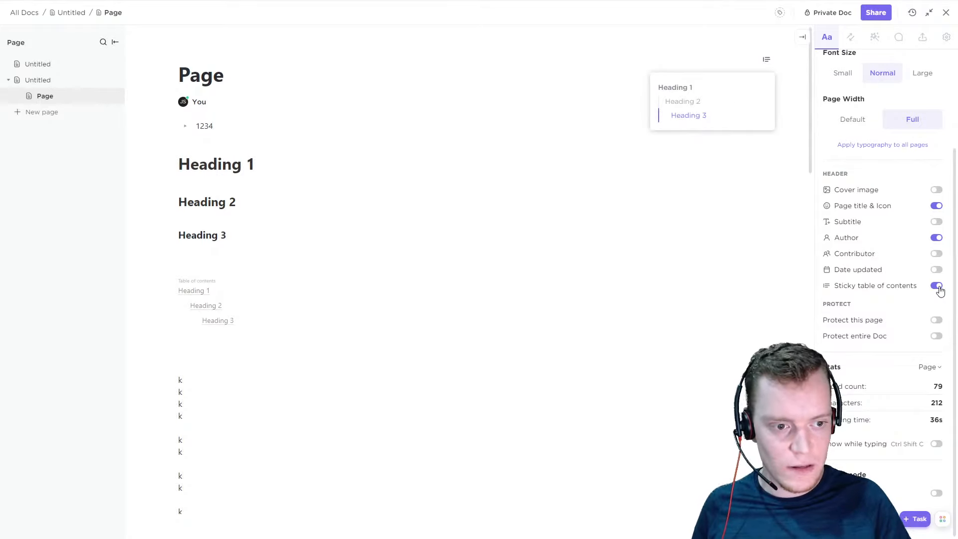
double_click(907, 301)
click(852, 120)
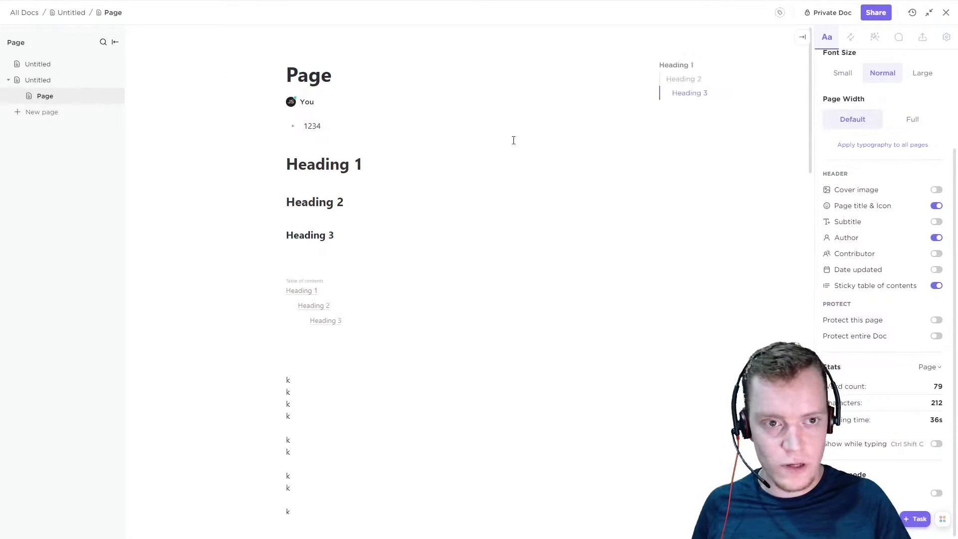
Protect this page, giving "SOP" as the reason for protecting it
scroll(443, 227, down, 8)
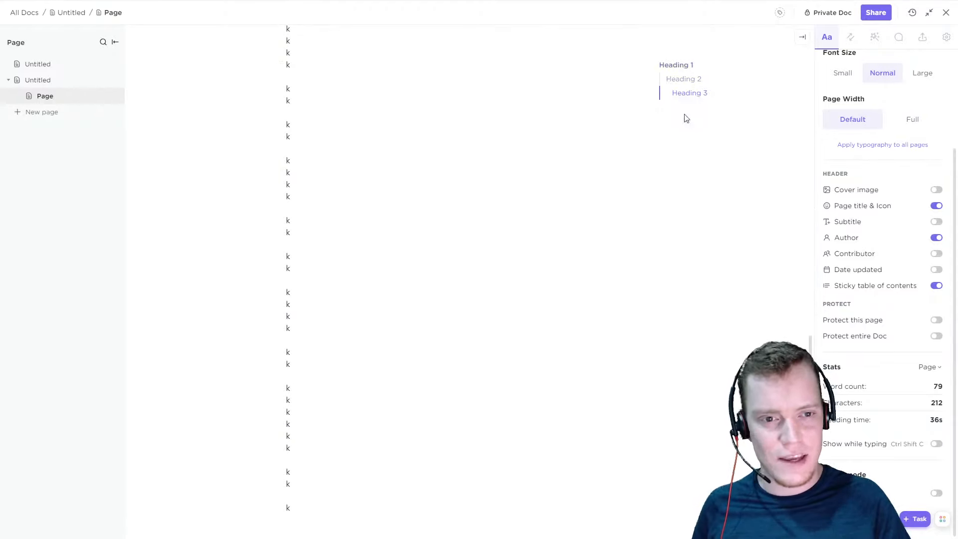
scroll(688, 201, down, 2)
scroll(504, 225, up, 10)
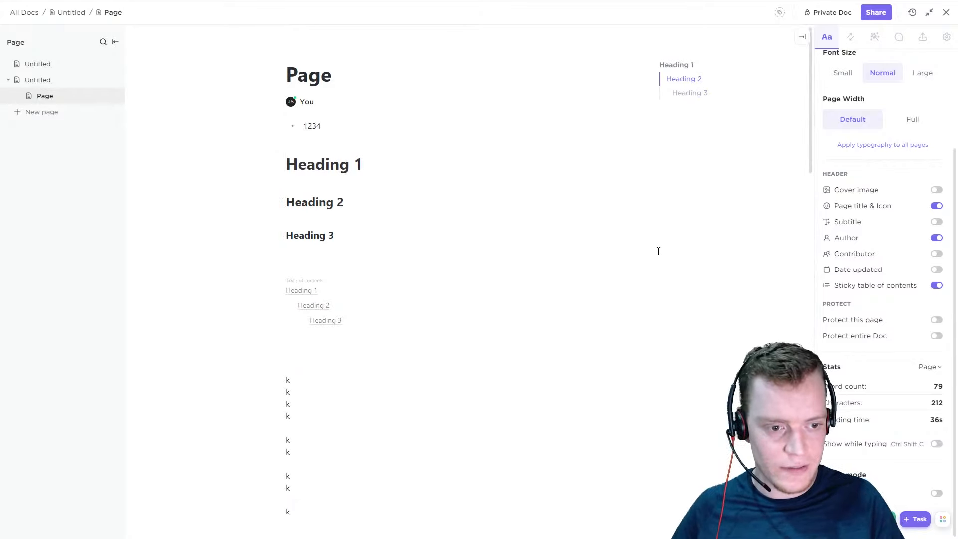
click(937, 321)
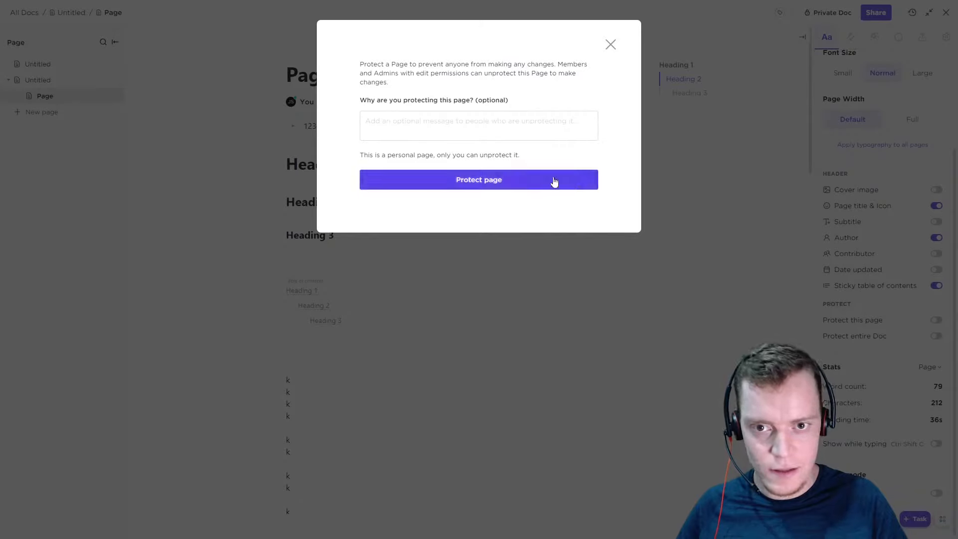
click(493, 128)
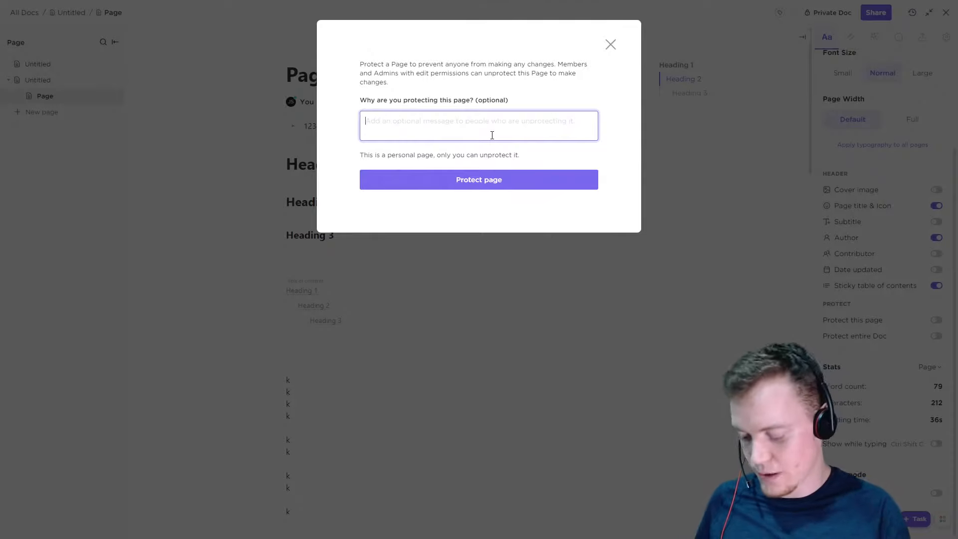
text(SO)
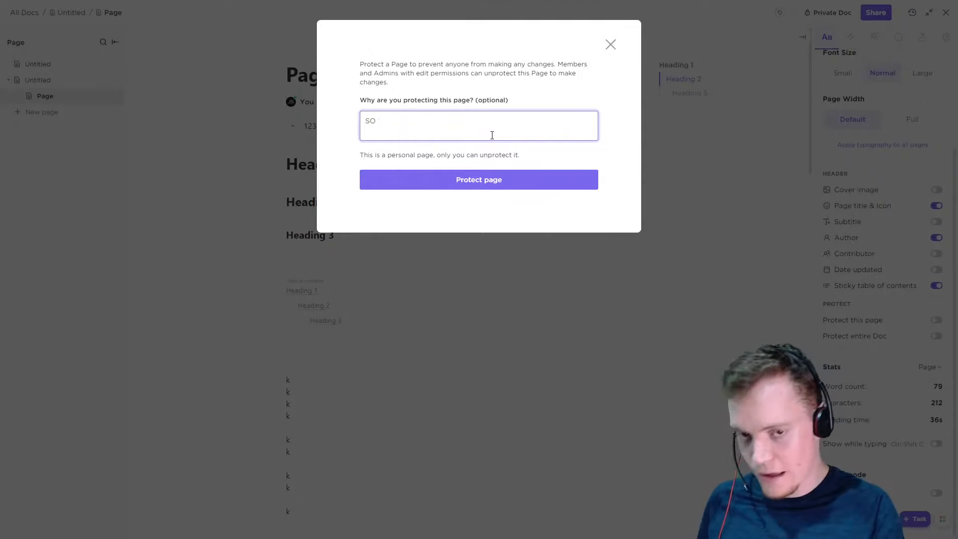
text(P)
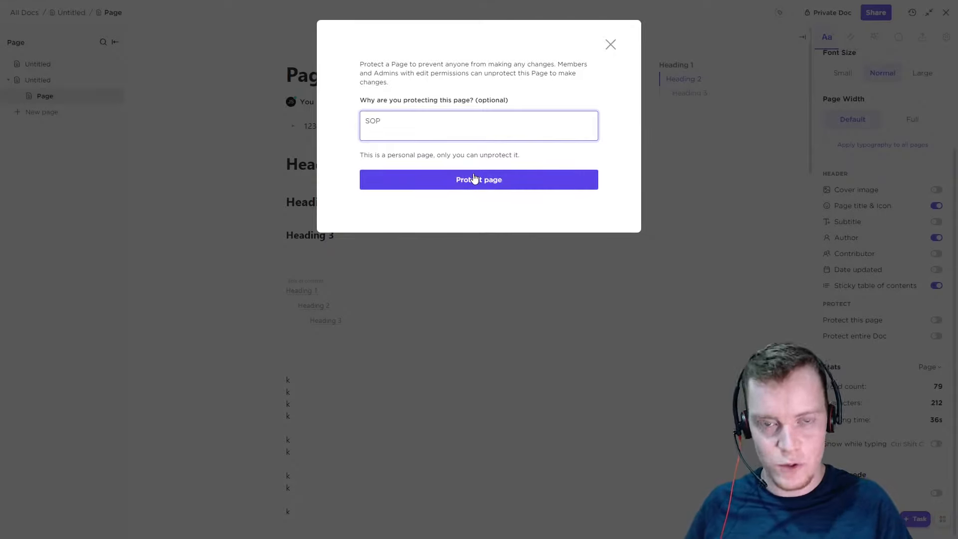
click(496, 187)
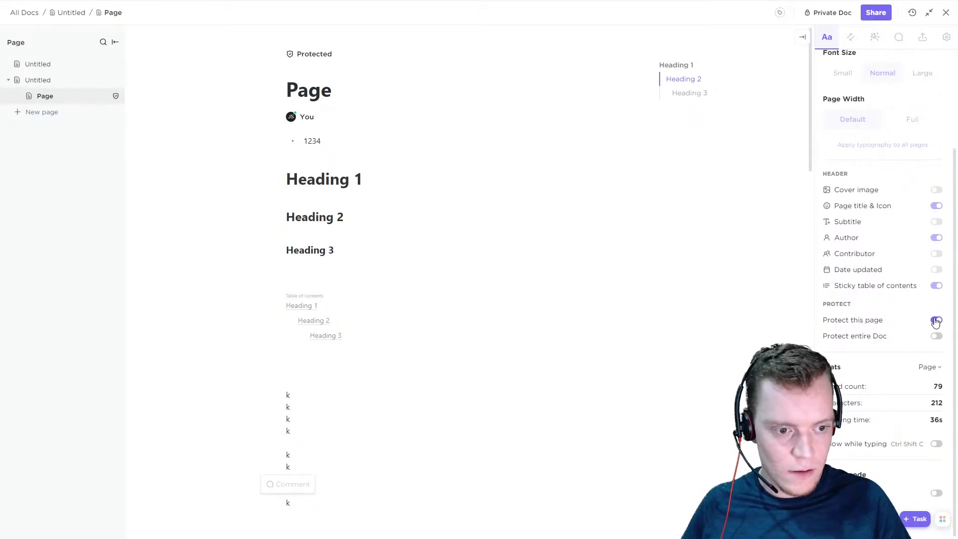
Examine the sharing and protection settings behind the page's Protected label, and look at the Doc's tags
click(313, 54)
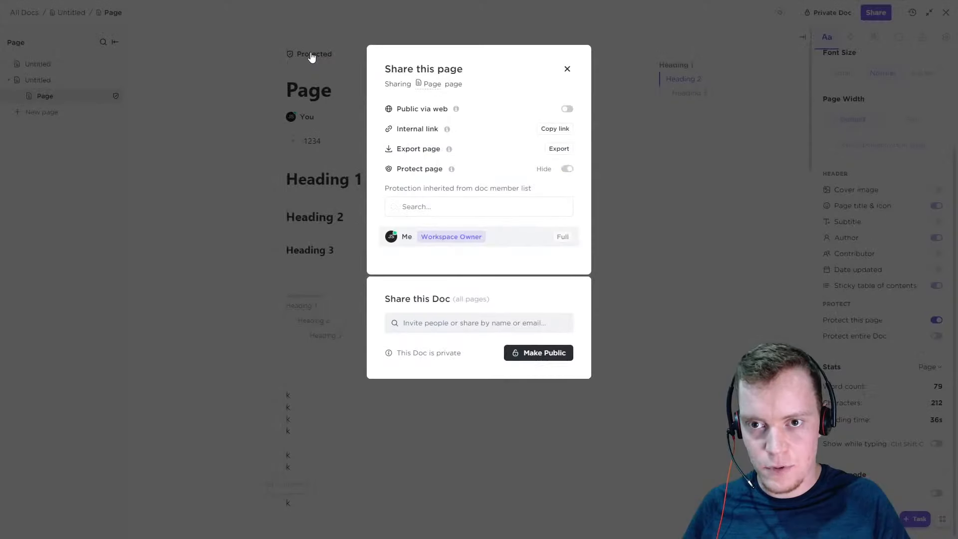
mouse_move(454, 135)
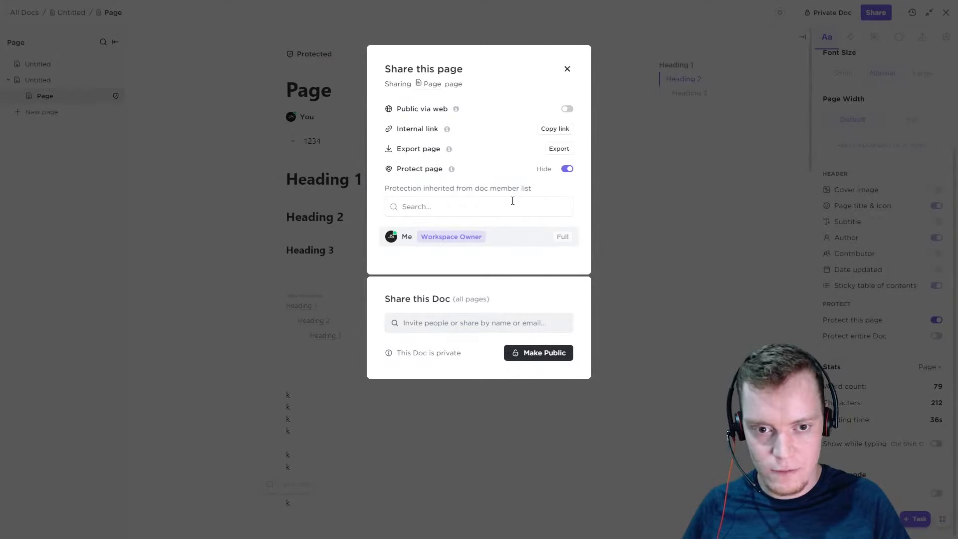
click(567, 66)
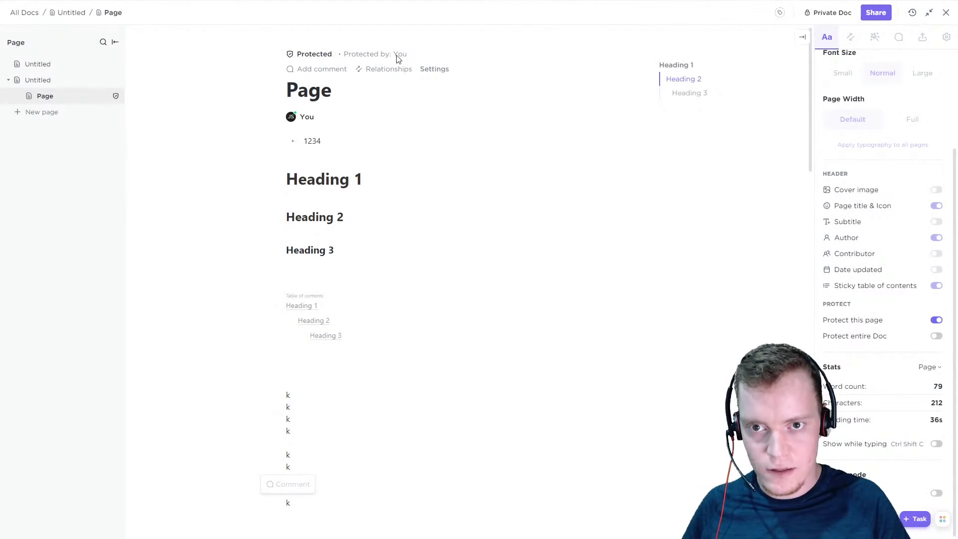
click(316, 54)
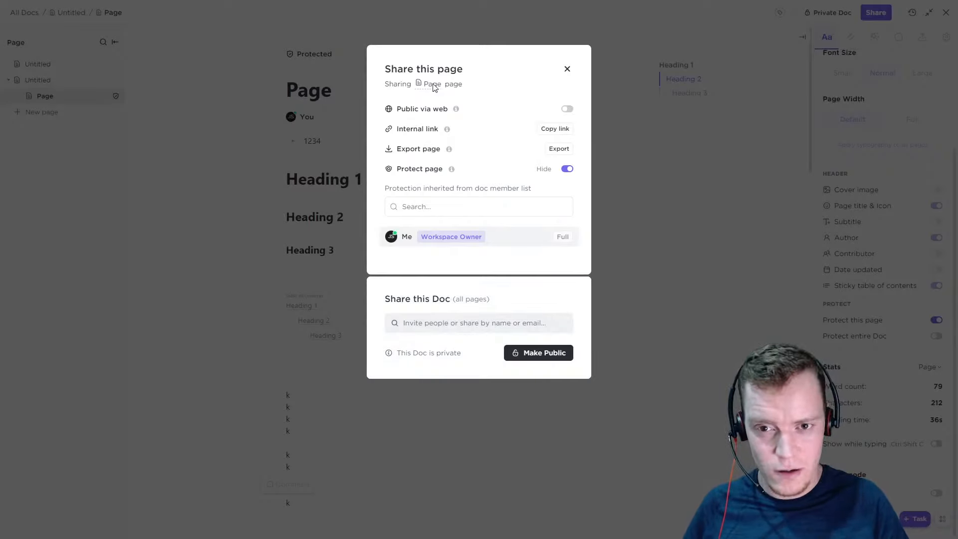
click(507, 205)
click(567, 69)
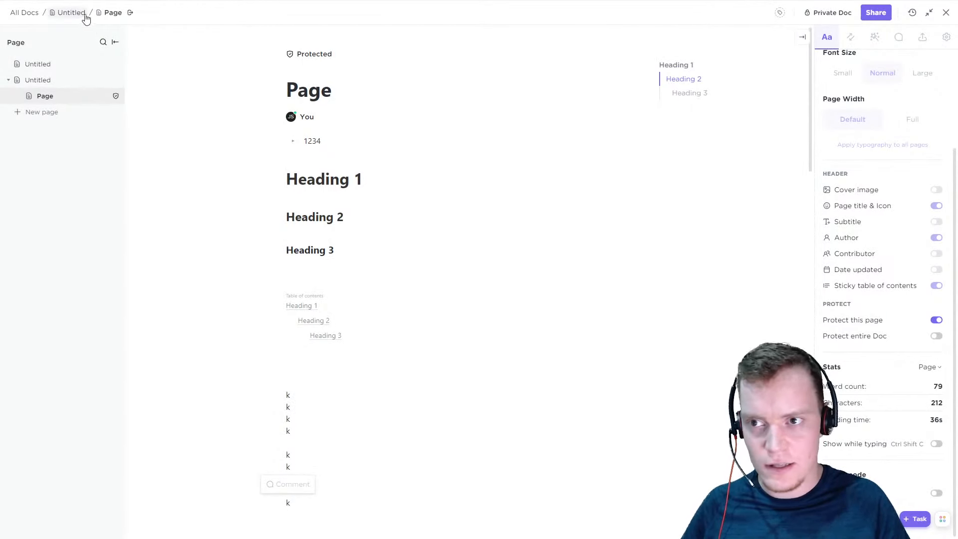
click(779, 14)
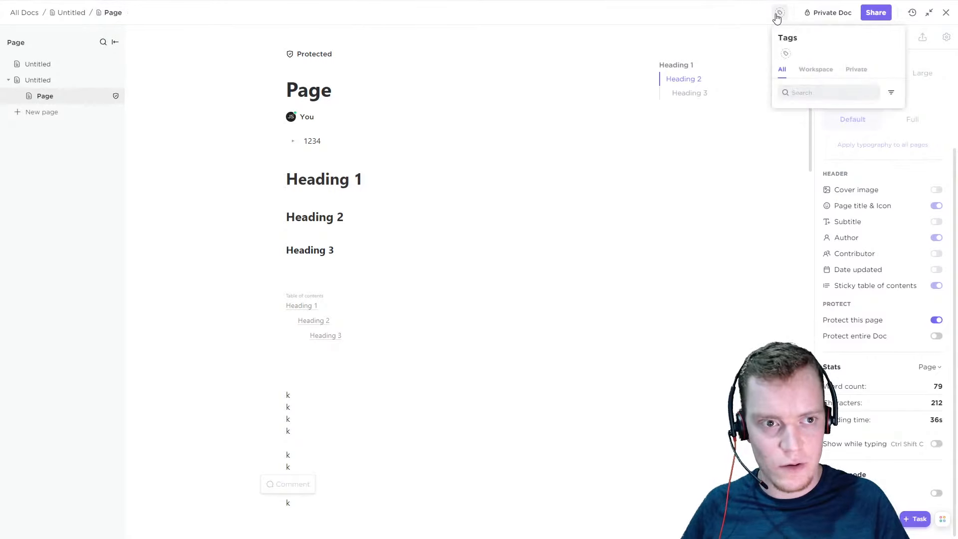
click(747, 43)
Make the private Doc public to the ClickUp Courses workspace and review its sharing settings
click(832, 14)
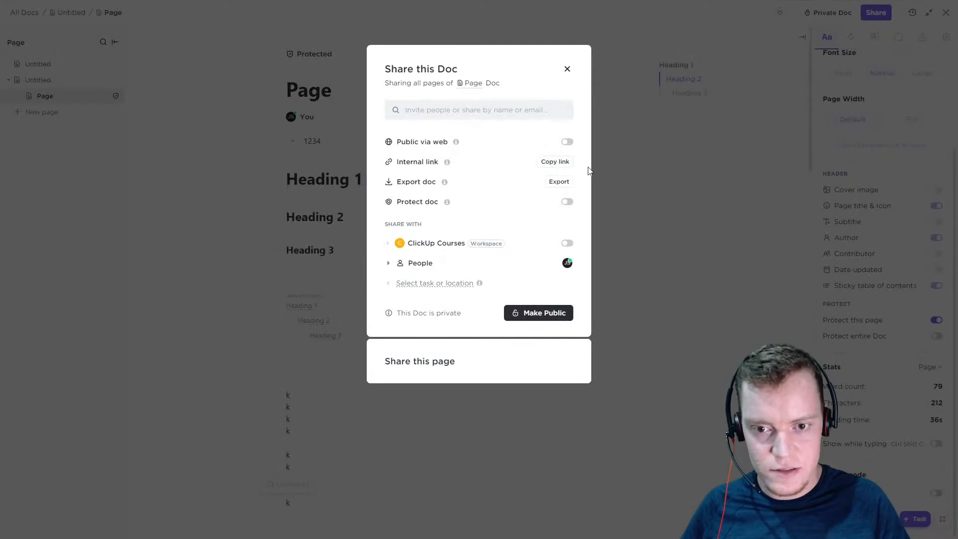
click(542, 308)
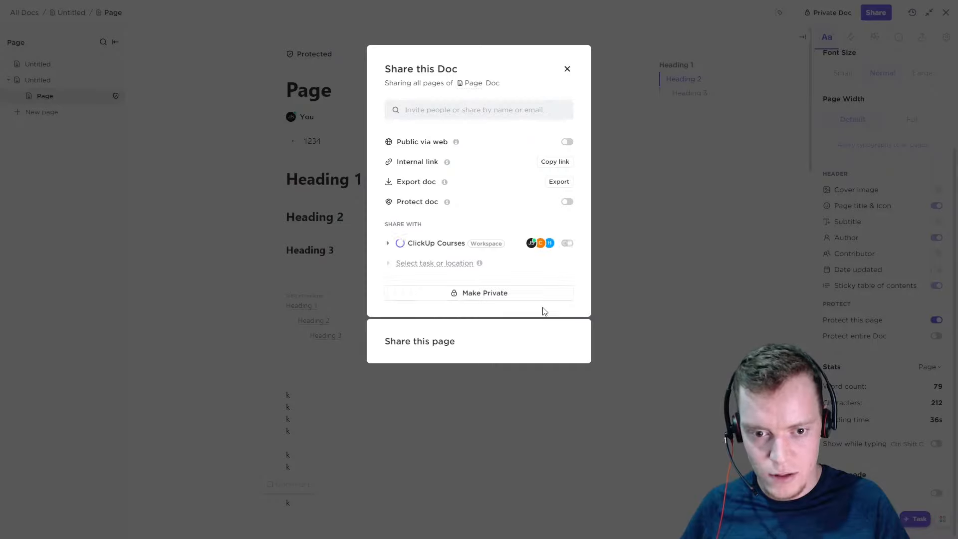
click(567, 69)
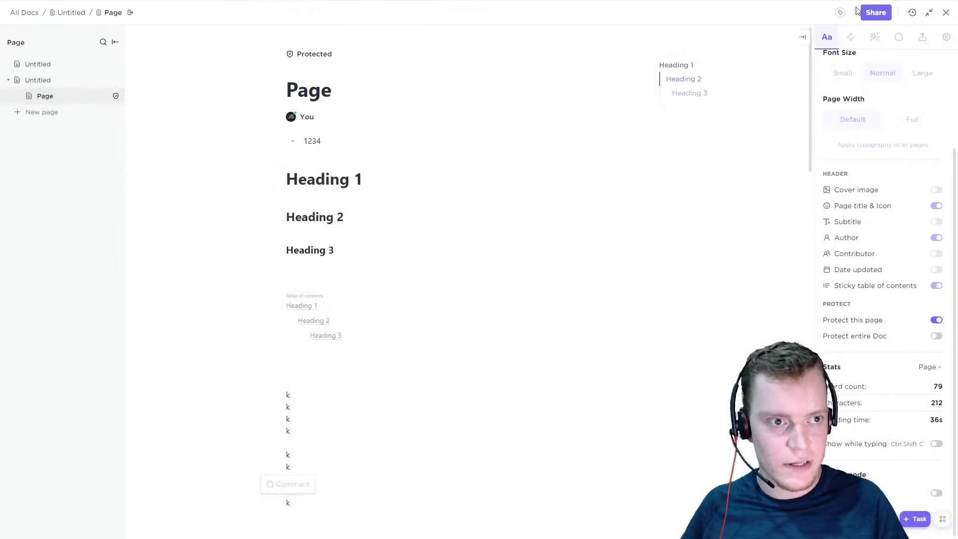
click(876, 15)
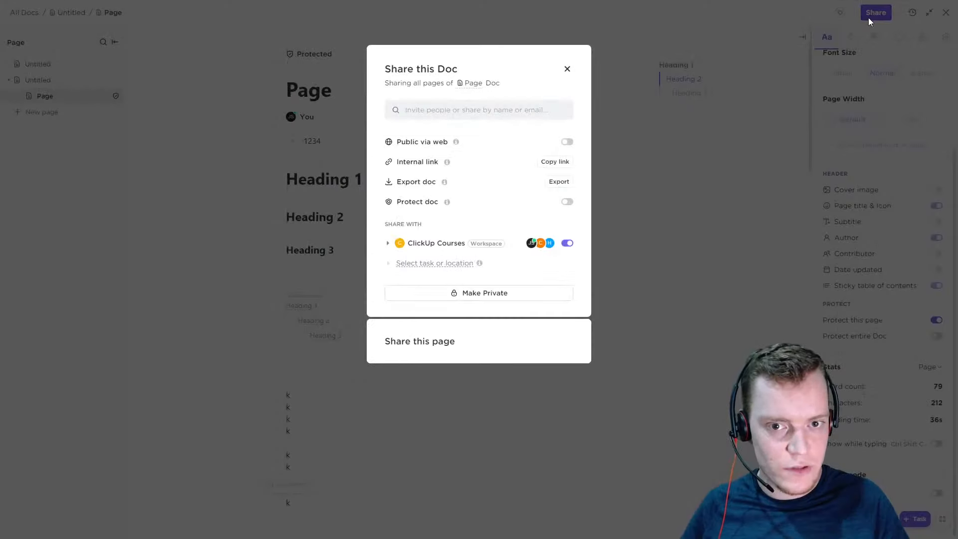
click(568, 69)
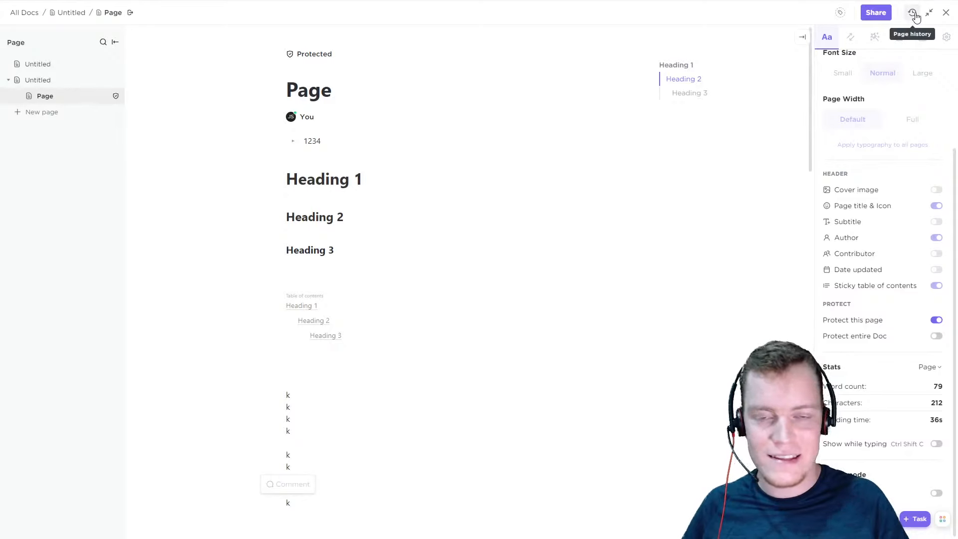
Review the changes recorded in the newest page history entry, and try the Doc in its smaller windowed view
click(914, 14)
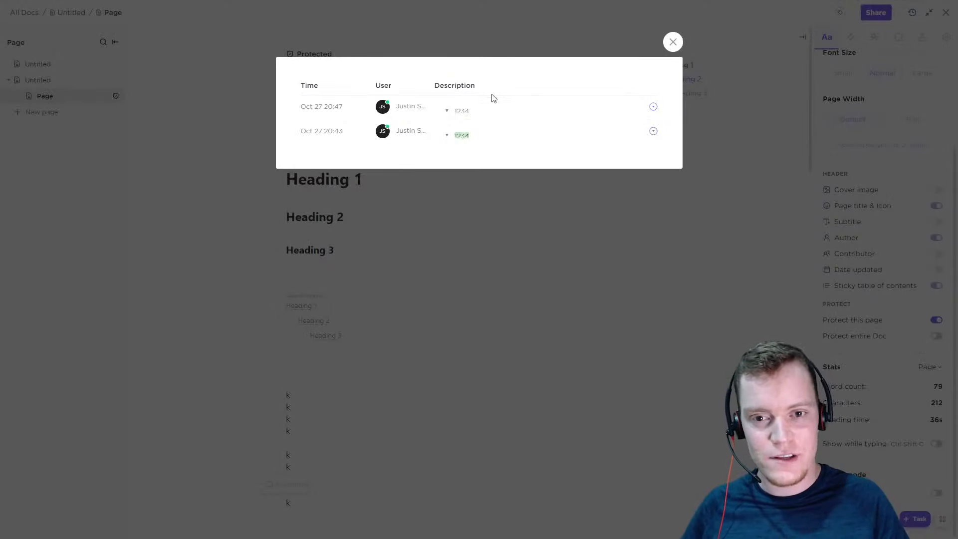
click(654, 109)
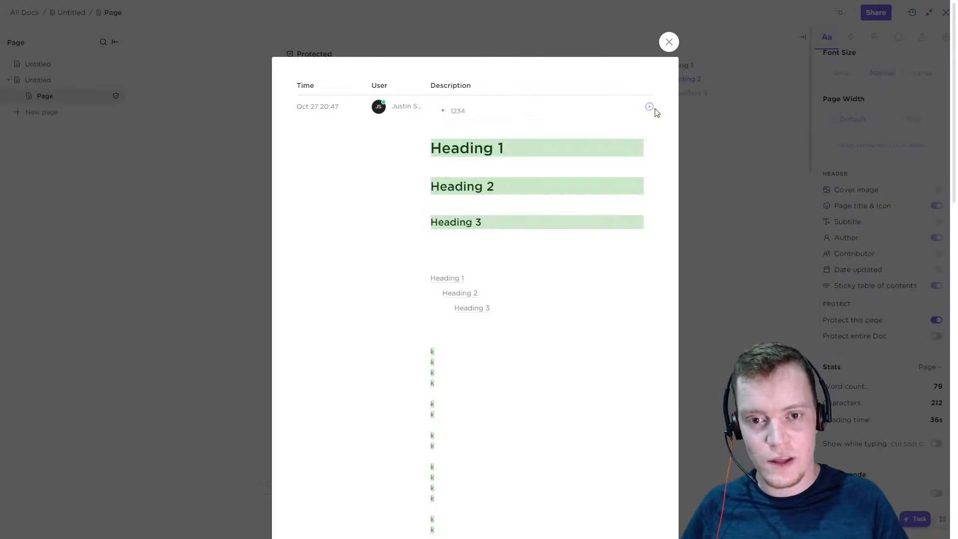
scroll(533, 310, down, 10)
scroll(552, 326, up, 10)
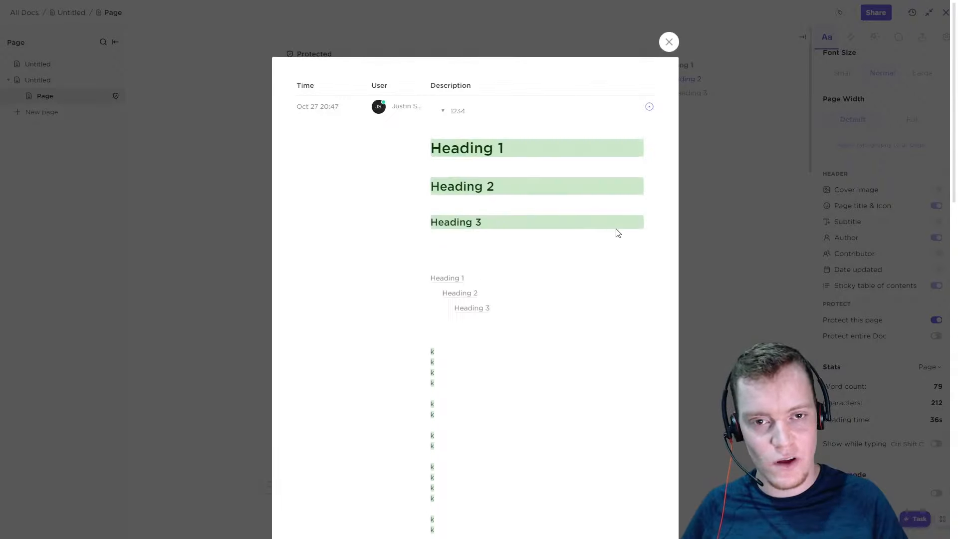
click(669, 42)
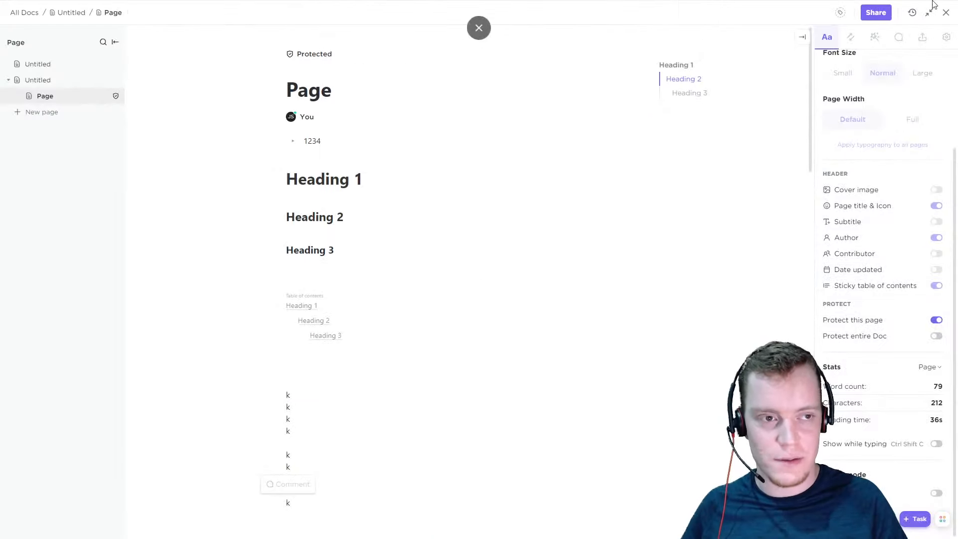
click(930, 15)
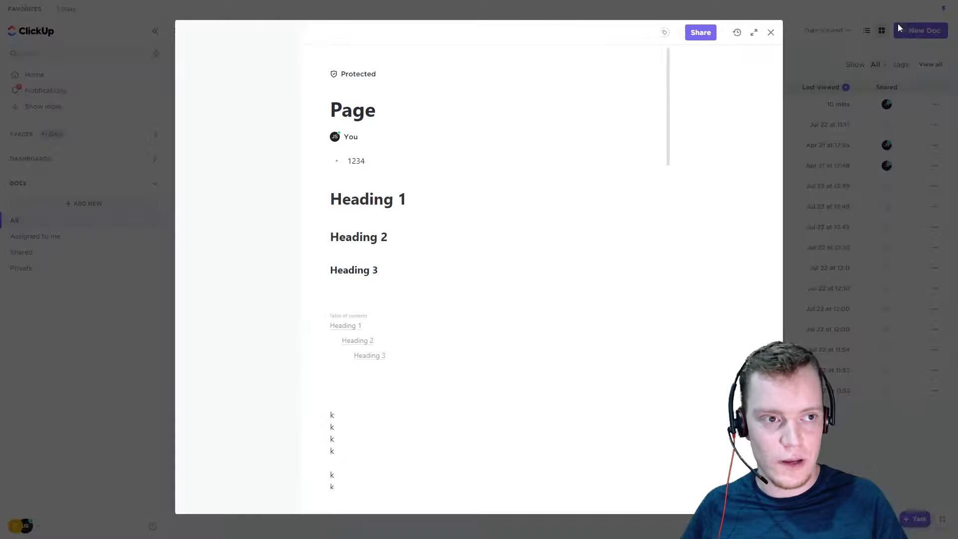
click(747, 13)
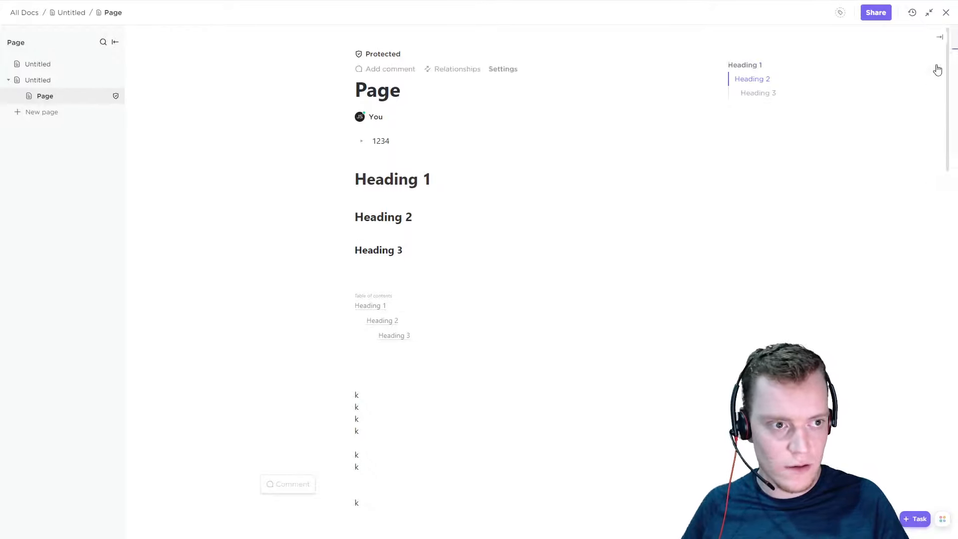
Remove the protection from the nested page titled "Page" in the page details
click(934, 83)
scroll(884, 304, down, 3)
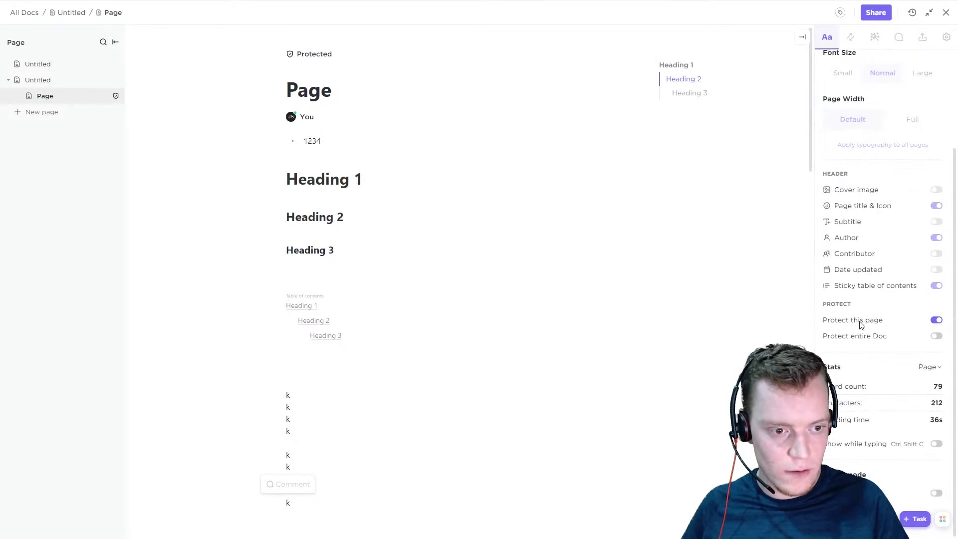
click(937, 321)
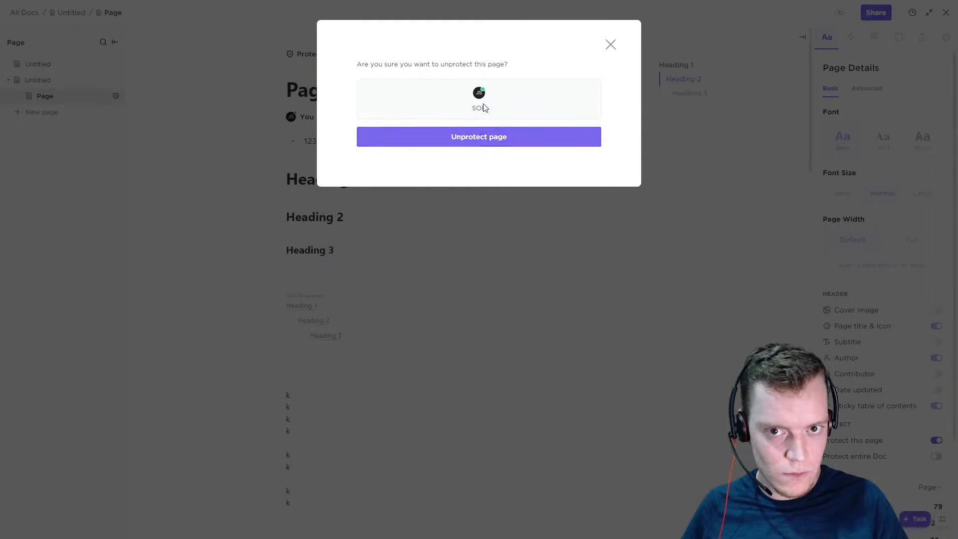
click(495, 136)
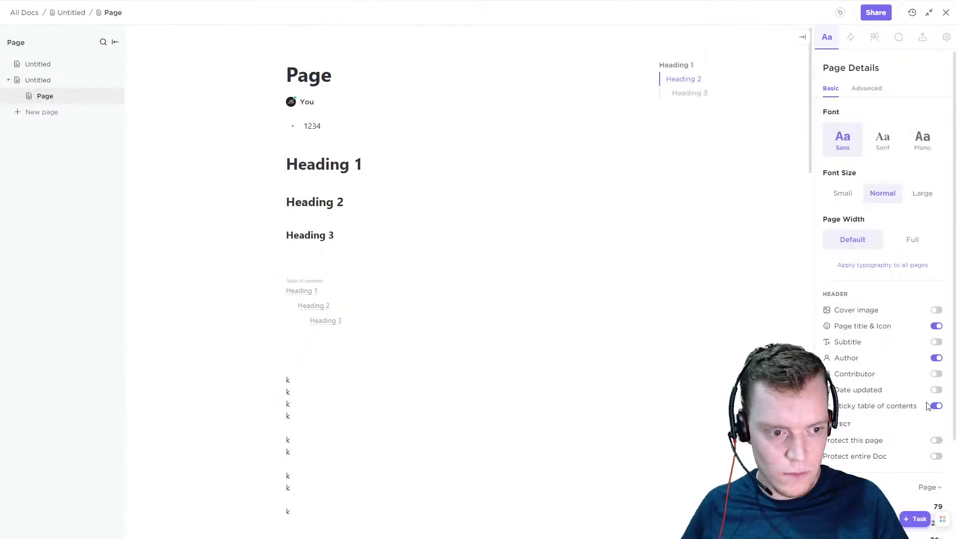
Try the page protection form with "SOP" as the reason, and examine who can unprotect the page
click(937, 440)
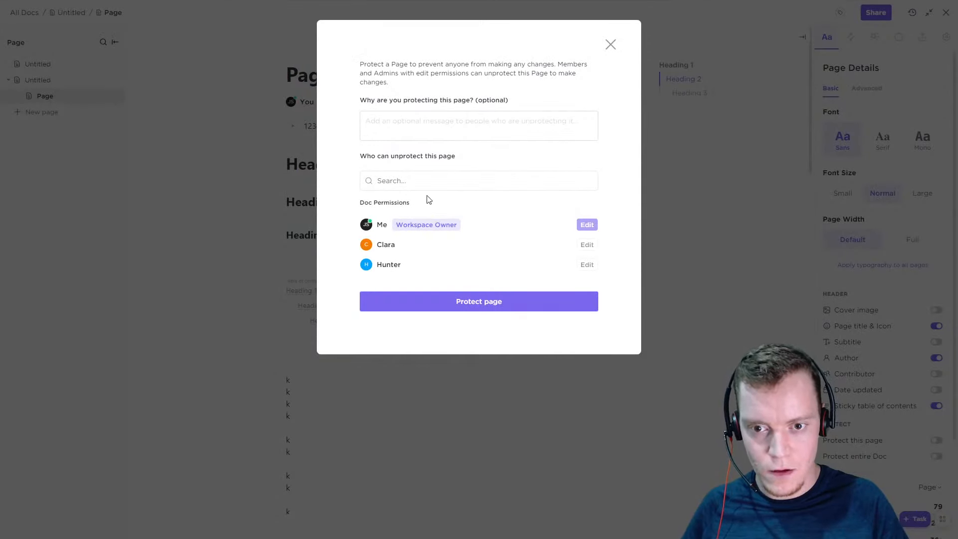
click(428, 119)
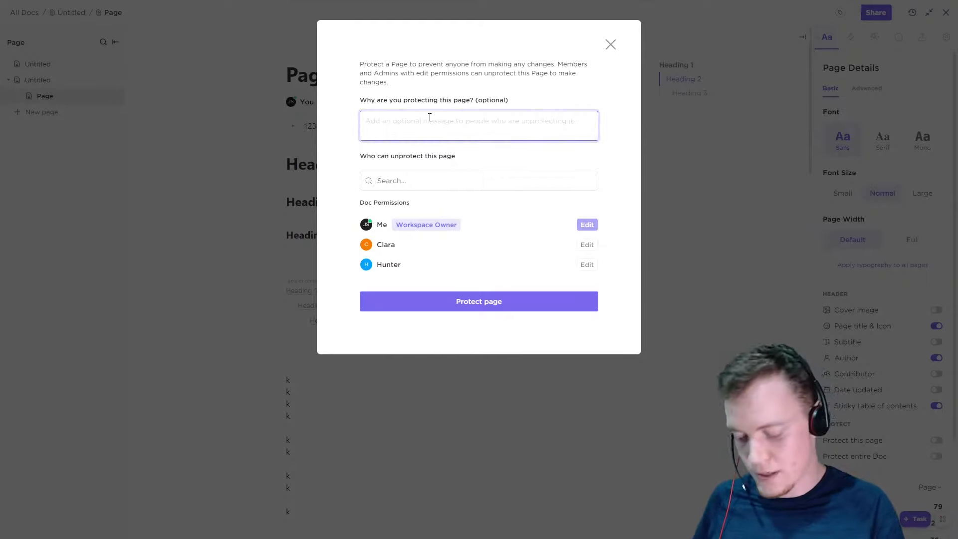
text(SOP)
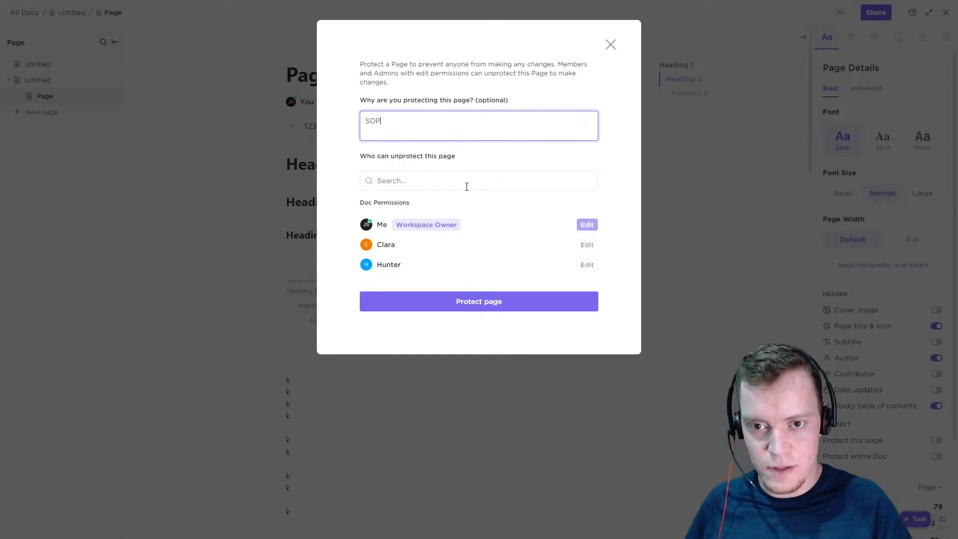
click(456, 195)
drag(406, 158, 379, 158)
click(448, 158)
click(406, 182)
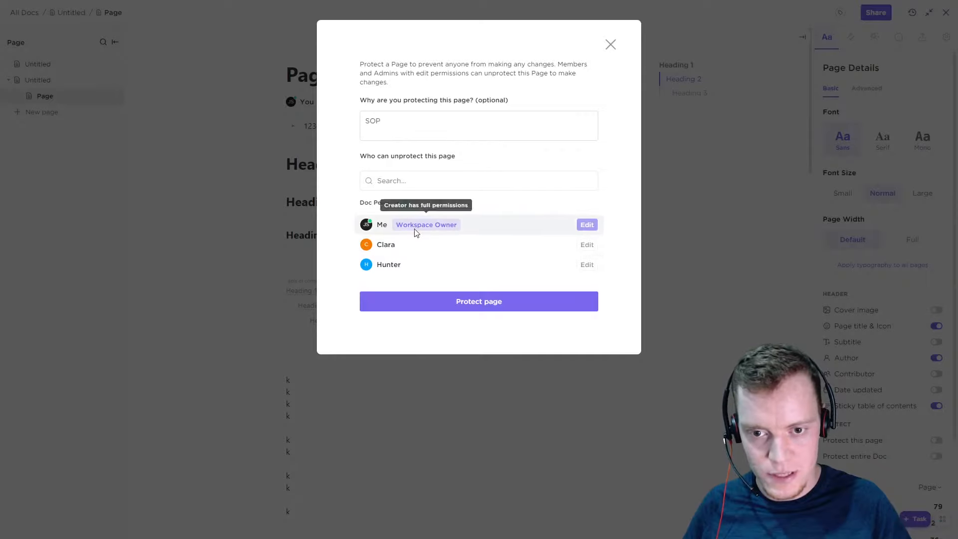
click(411, 176)
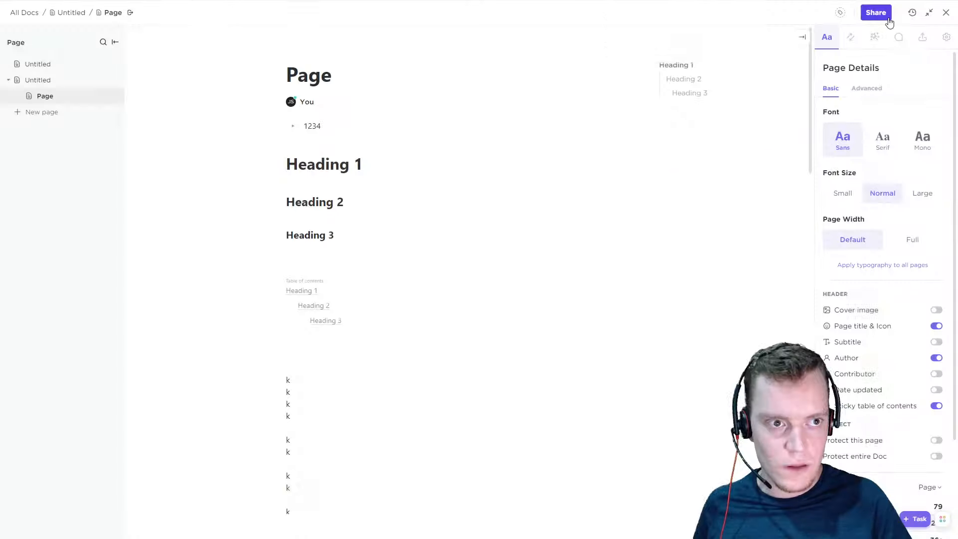
Make the Doc private and share it with the first other workspace member, with Comment only permission
click(876, 14)
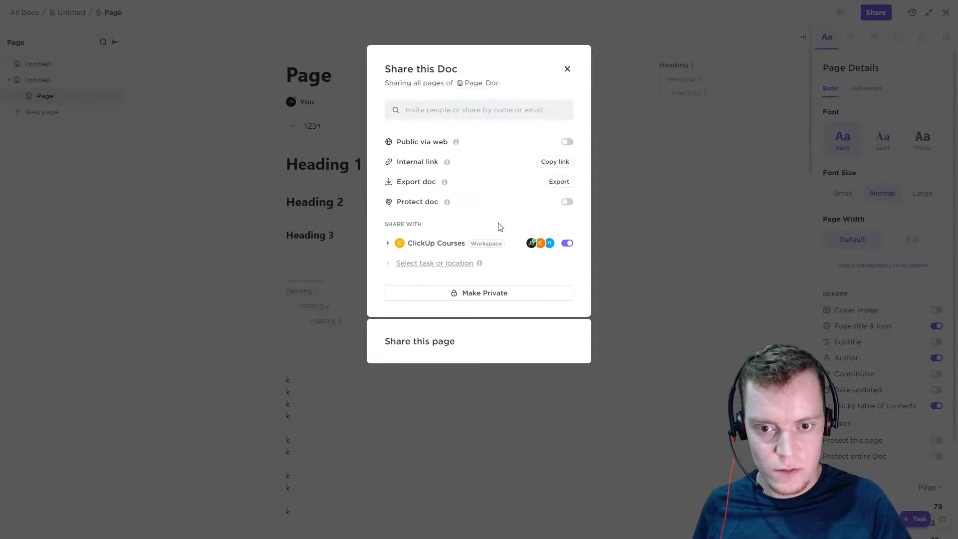
click(478, 295)
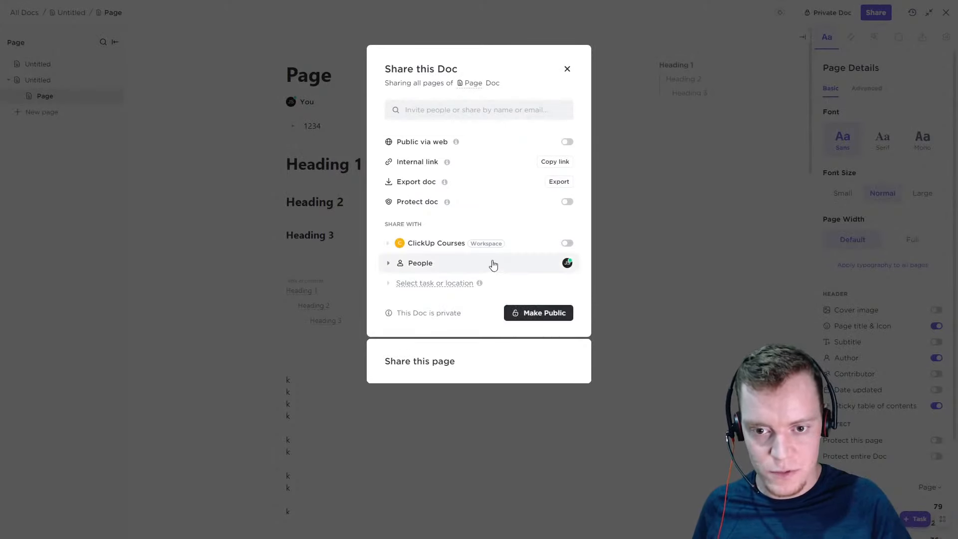
click(433, 109)
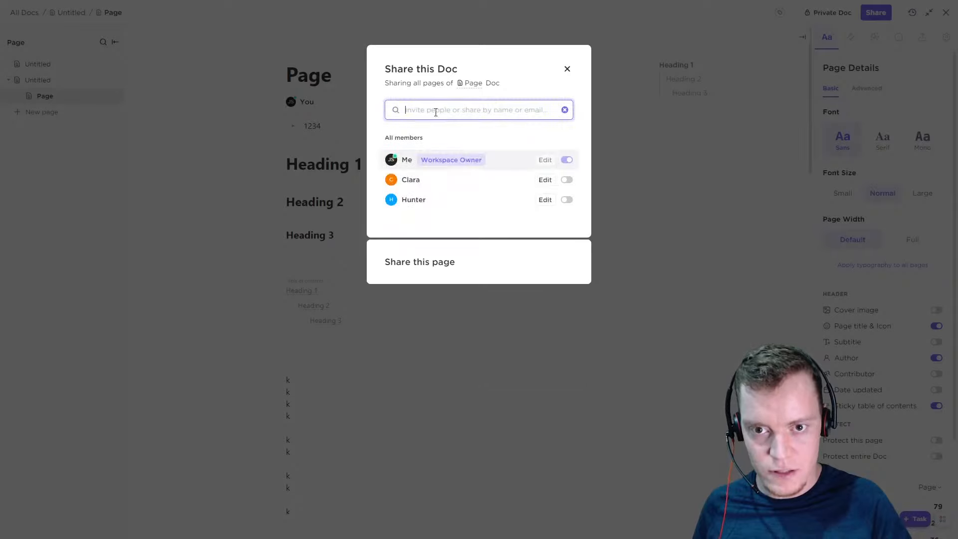
click(567, 180)
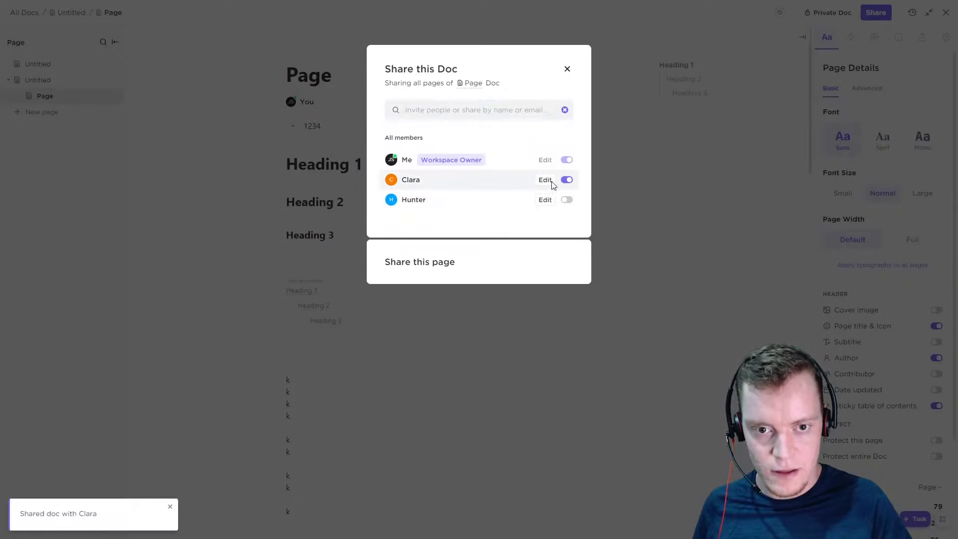
click(547, 181)
click(573, 233)
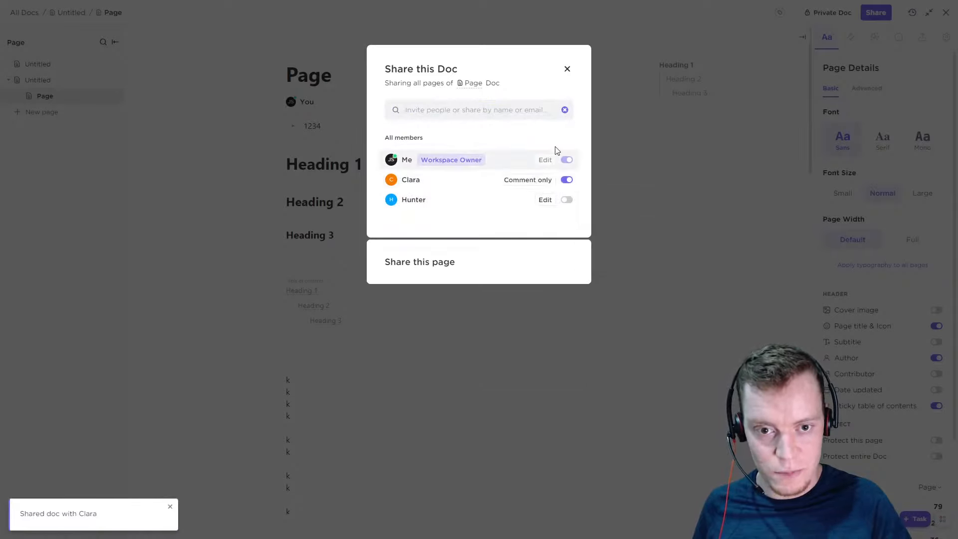
click(568, 68)
Examine the protection forms for this page and for the entire private Doc, dismissing each one without protecting
scroll(900, 260, down, 2)
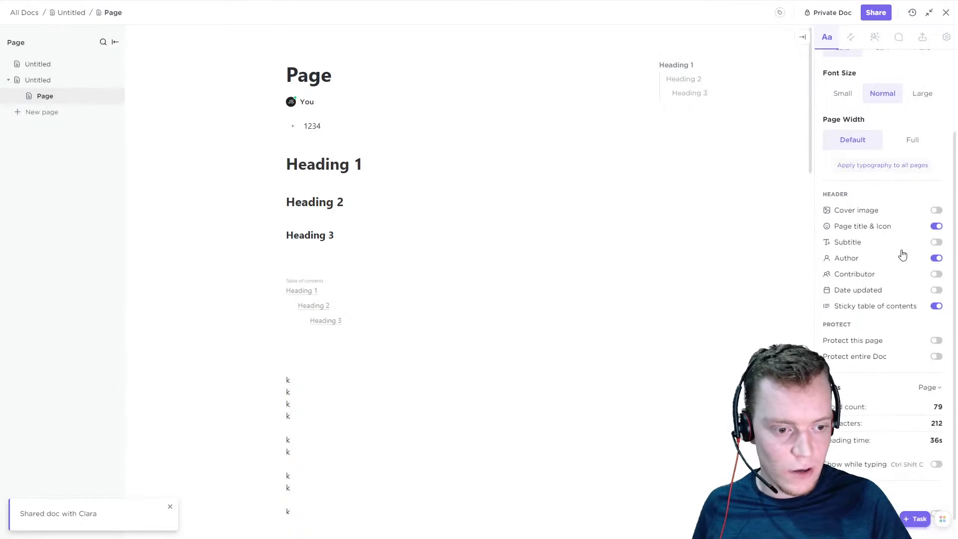
click(937, 341)
click(494, 131)
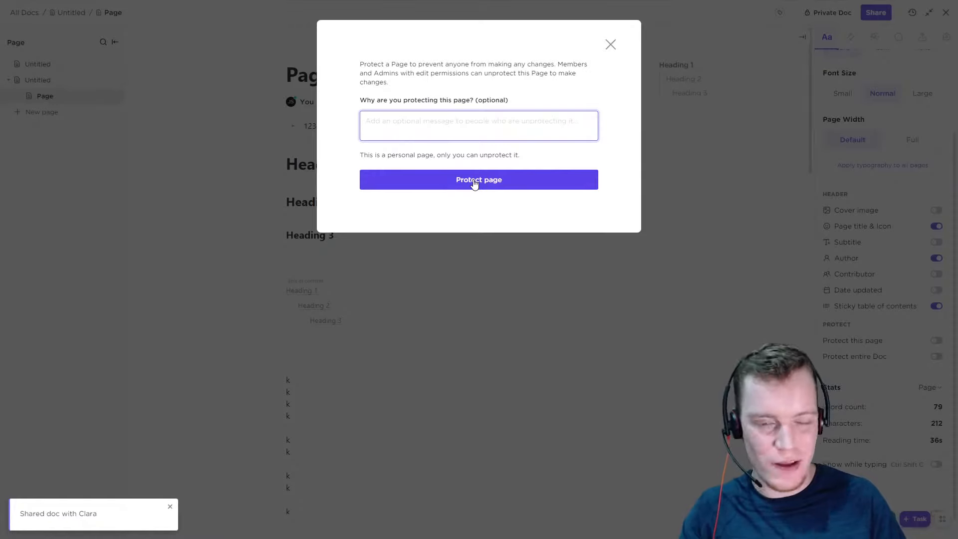
click(611, 46)
click(937, 357)
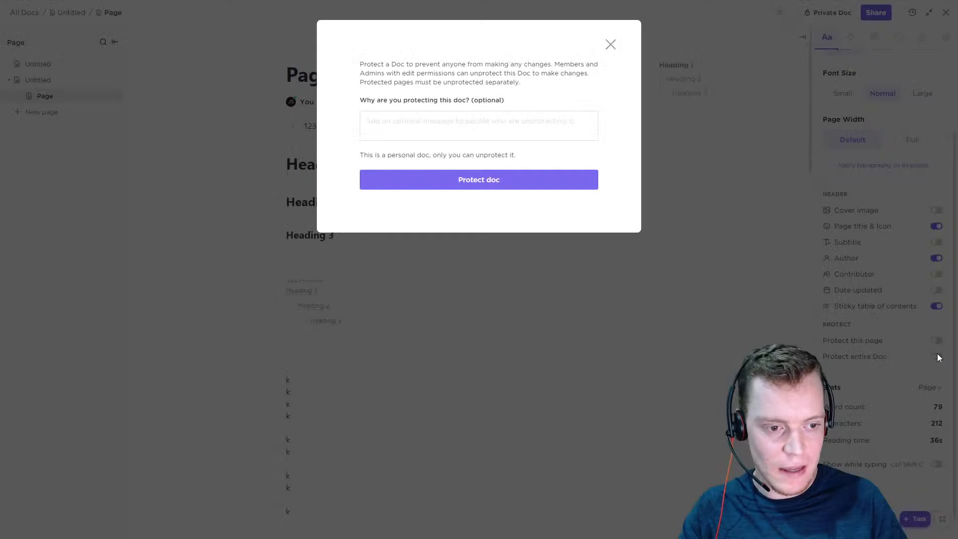
click(519, 129)
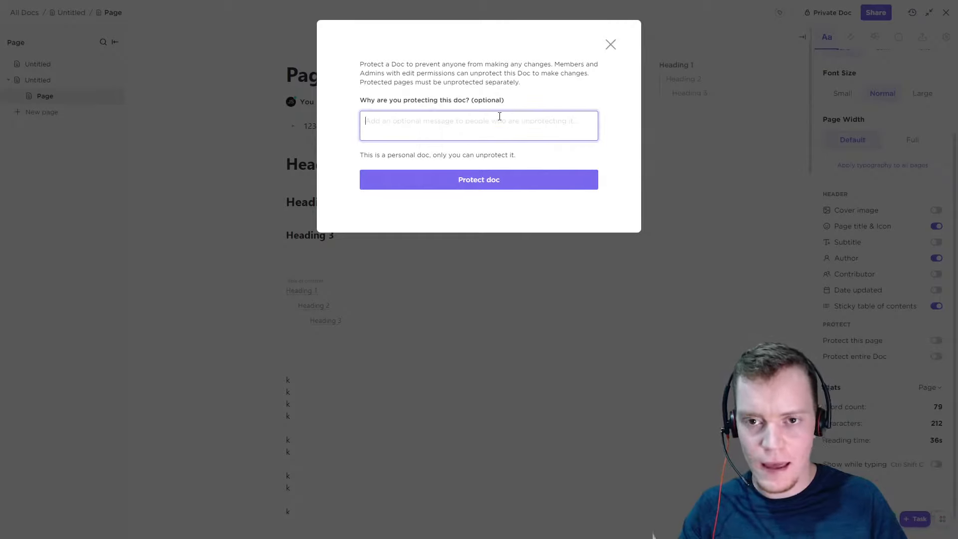
click(610, 46)
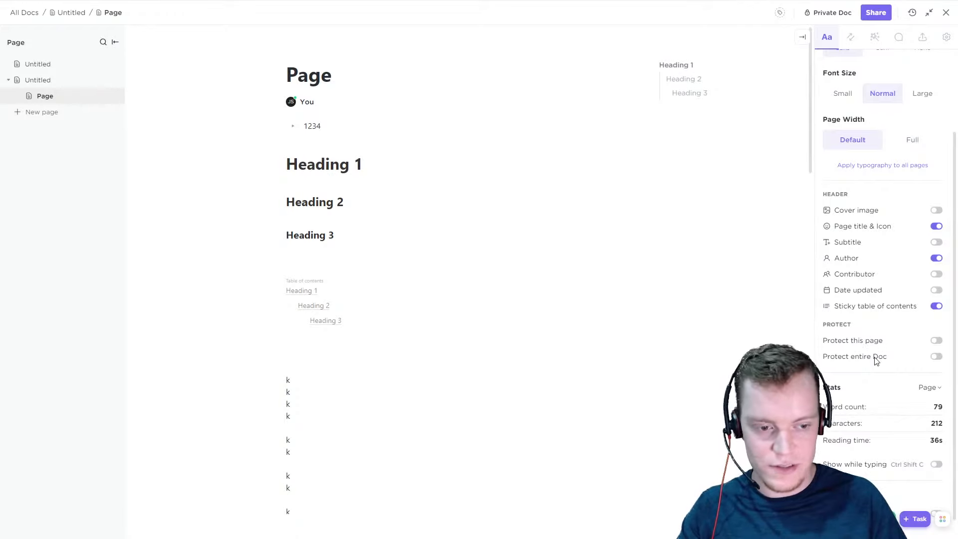
Show the stats while typing, and add "ghf fgh fgh" after one of the k lines in the page body
scroll(877, 360, down, 1)
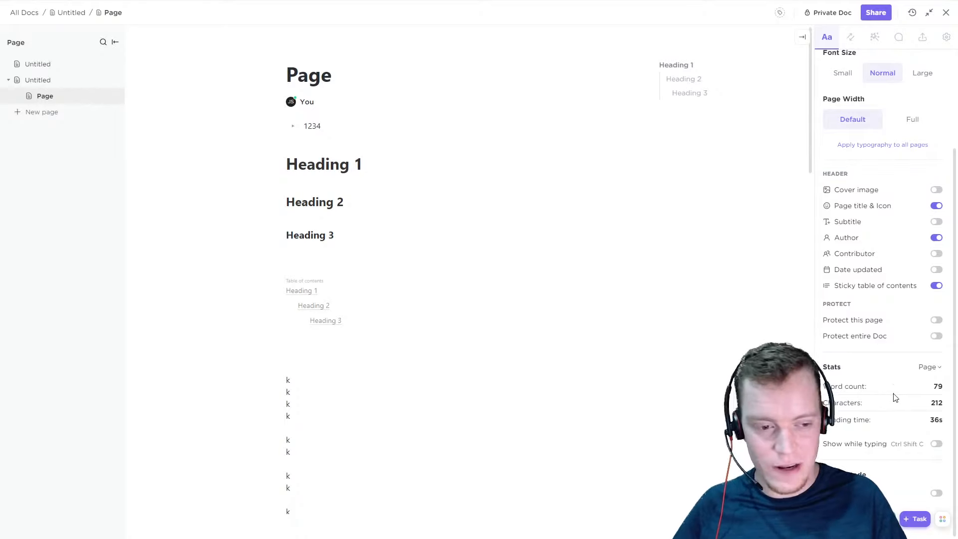
click(887, 415)
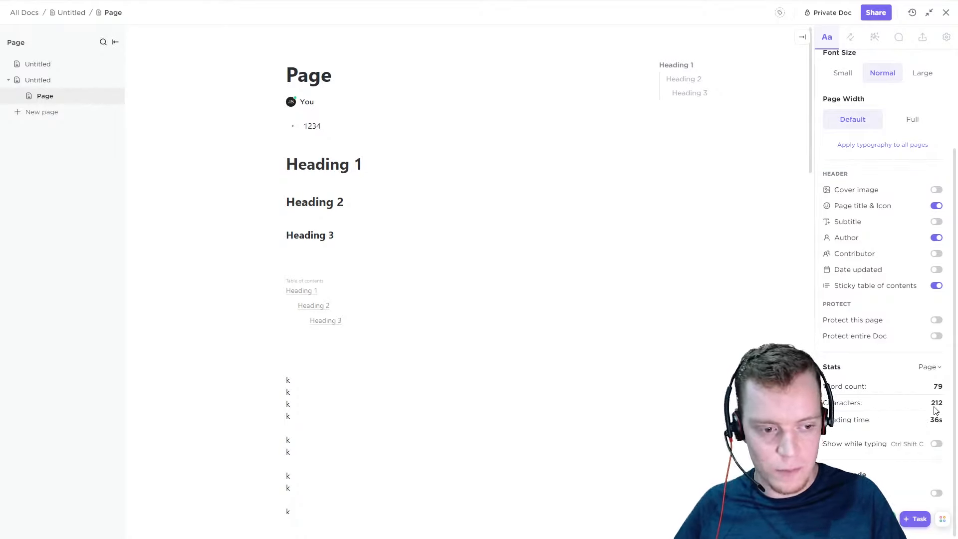
click(937, 445)
scroll(353, 425, down, 5)
click(319, 395)
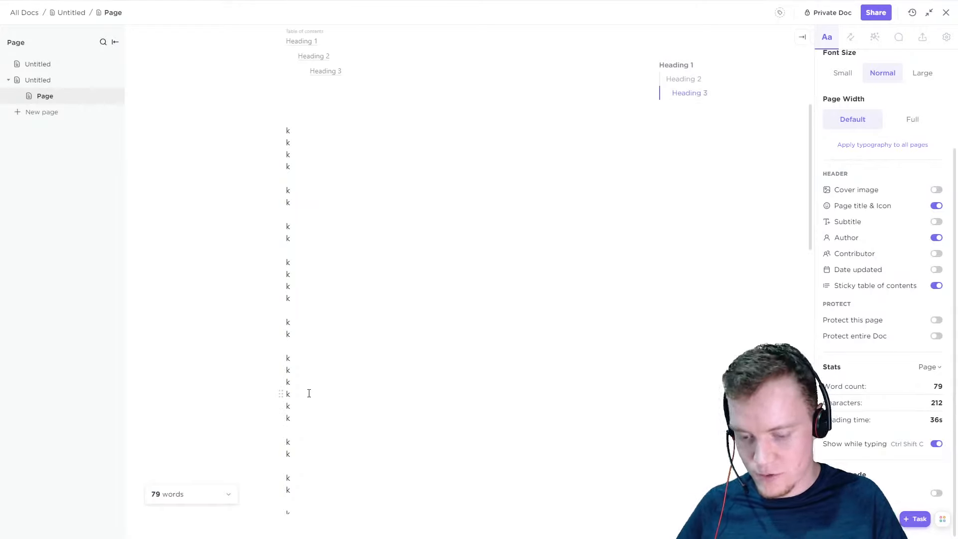
text(ghf fgh fgh)
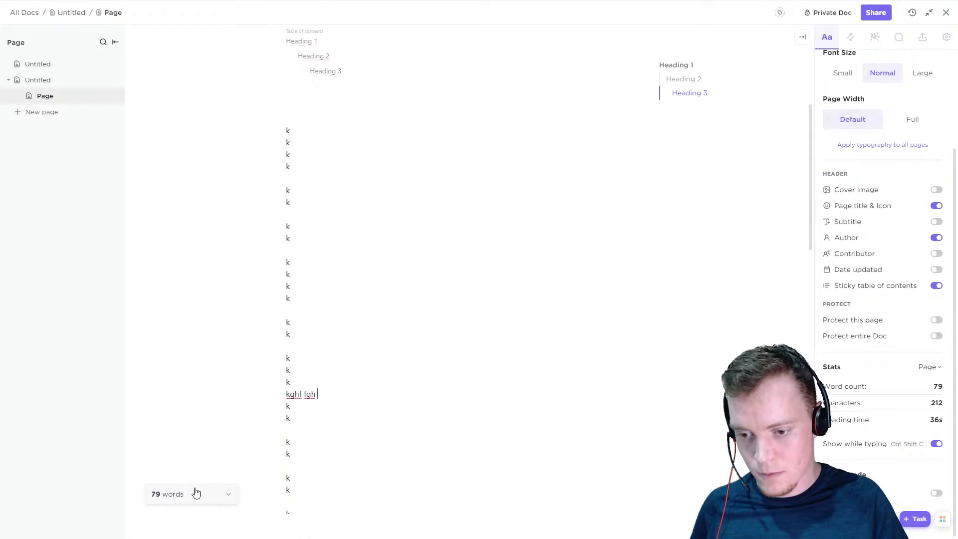
Try characters and reading time in the floating stats counter, then set it to words for the entire Doc
click(209, 500)
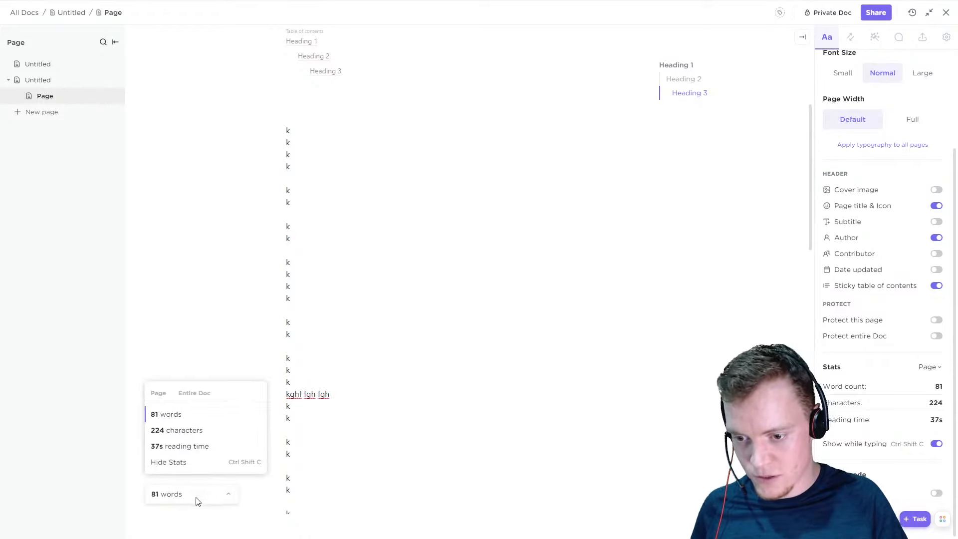
click(355, 394)
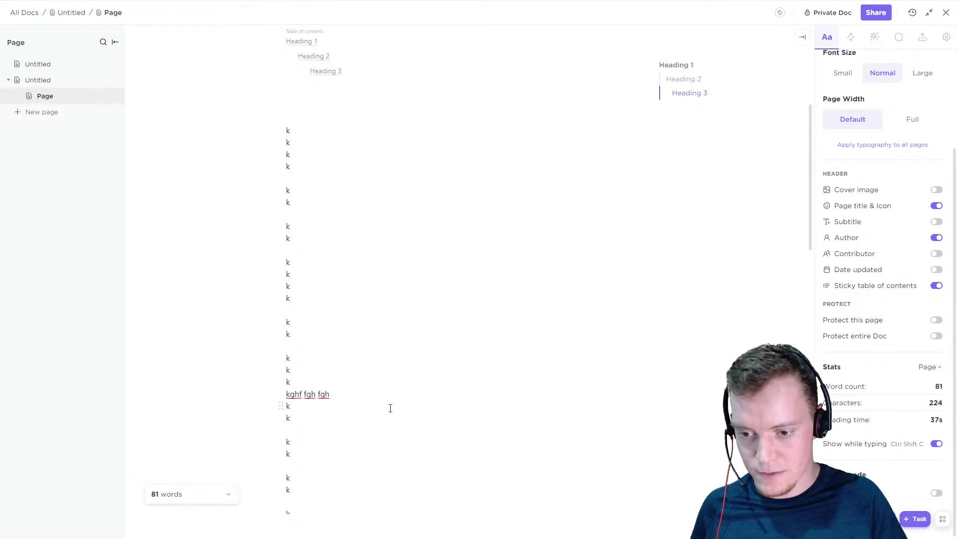
click(213, 489)
click(181, 431)
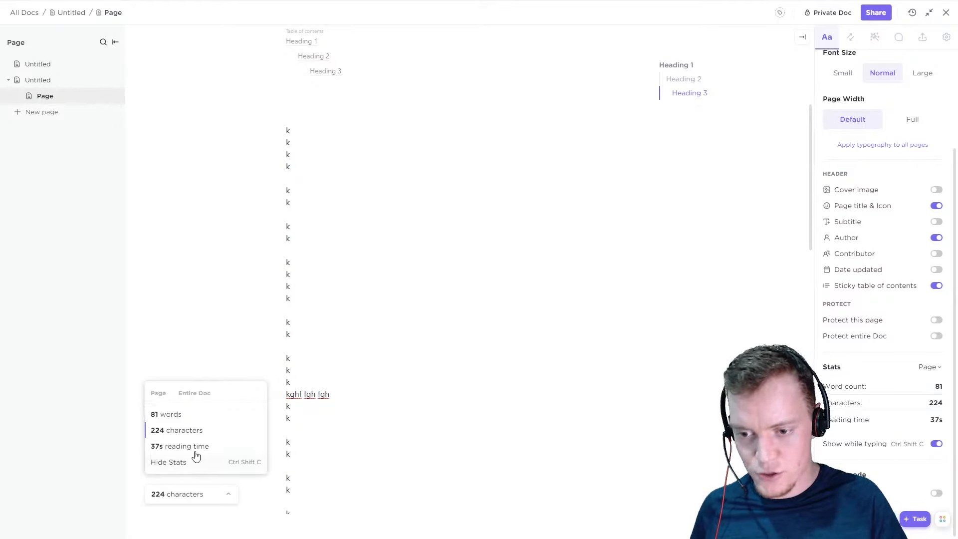
click(189, 447)
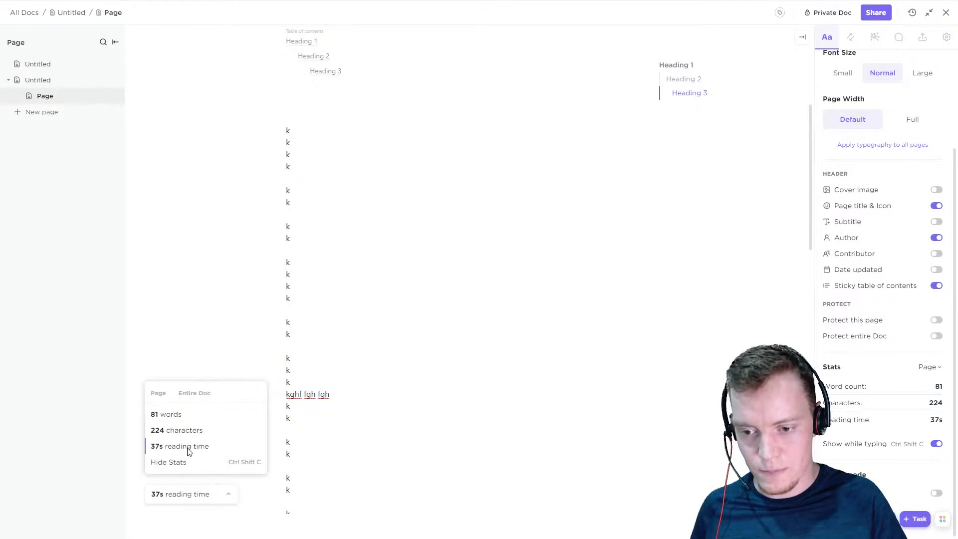
click(196, 395)
click(170, 415)
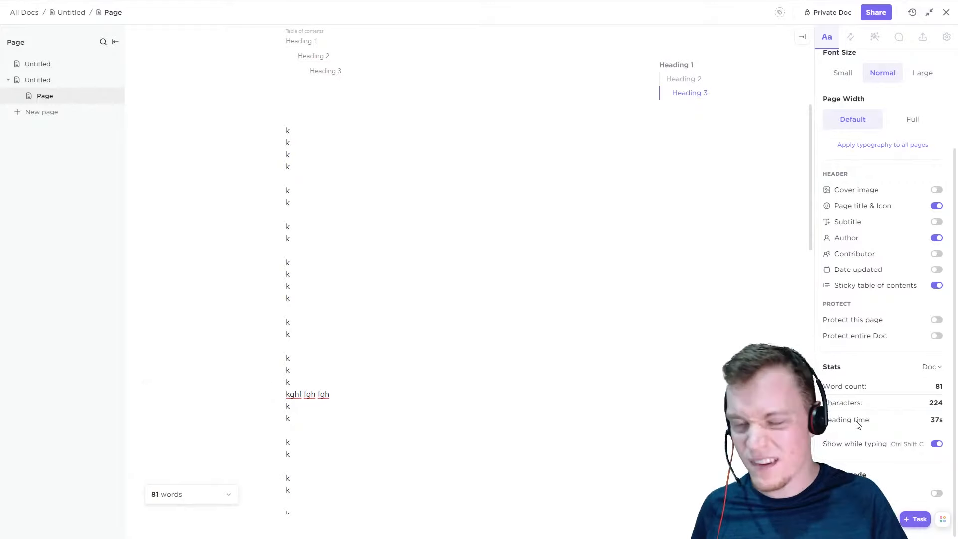
Stop showing the stats while typing and turn on focus mode for the page
click(936, 444)
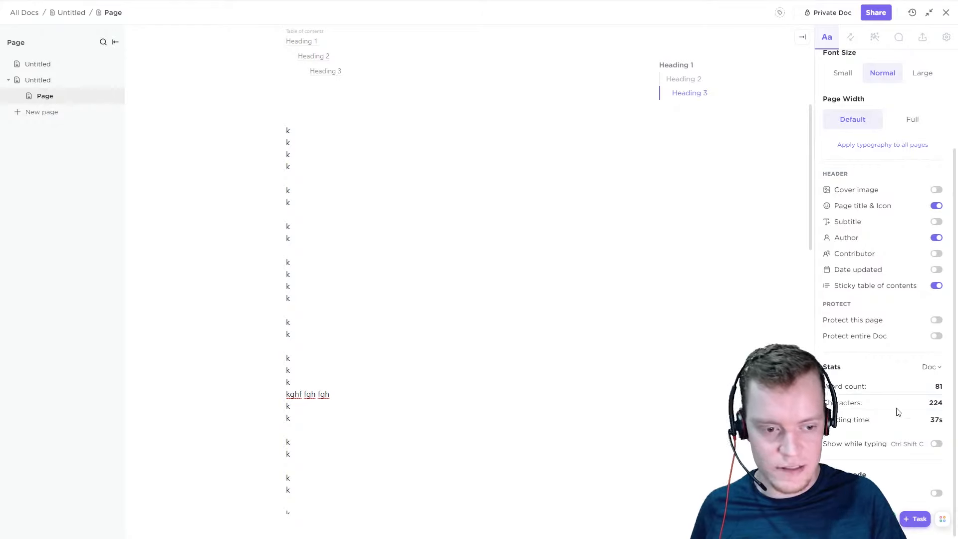
click(937, 494)
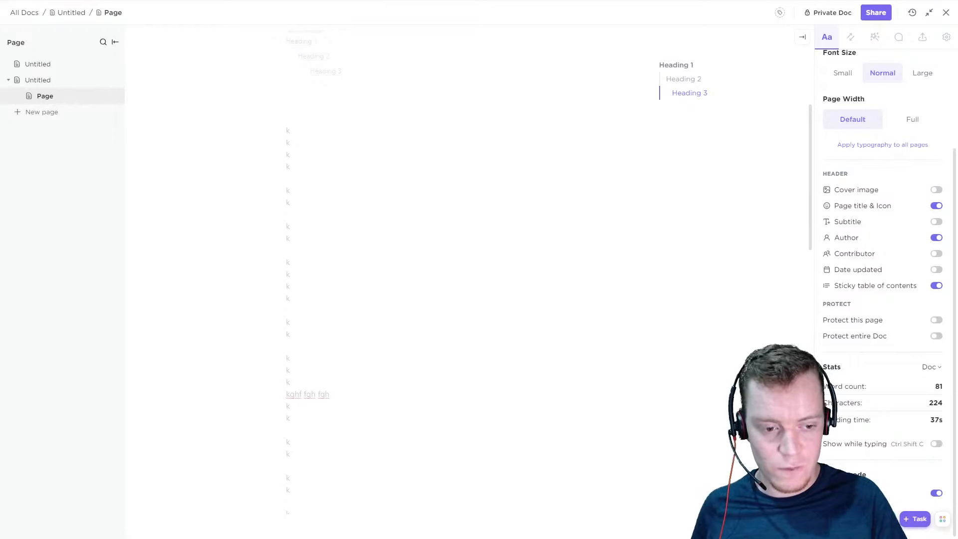
Add "Hi there!" after a k line in the page body, with the lines "sdasdasd" and "asdasd" below it
click(341, 240)
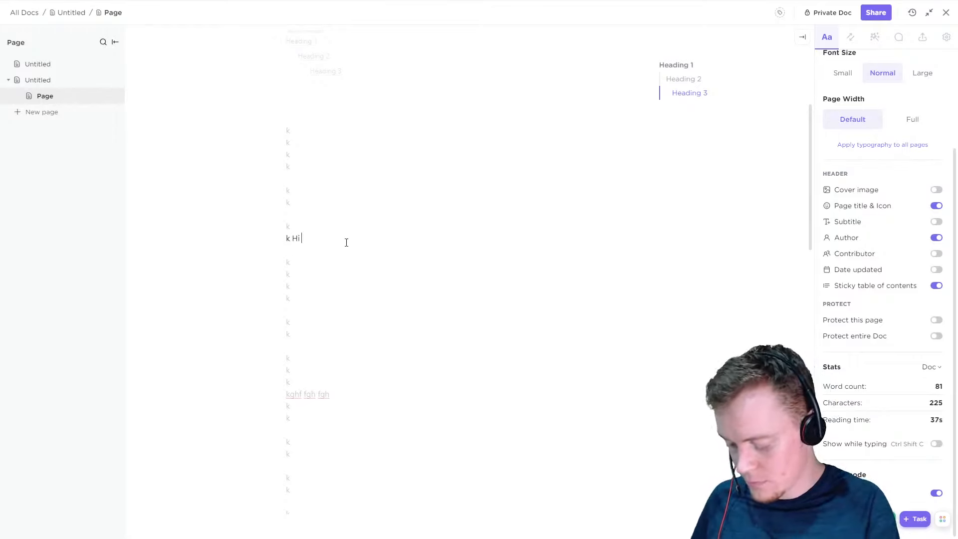
text(Hi there!)
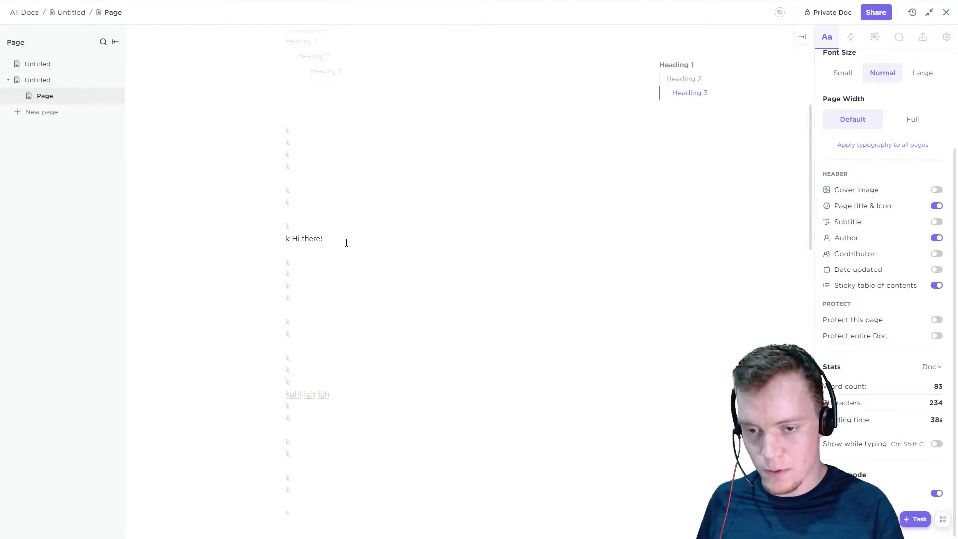
key(Return)
text(sda)
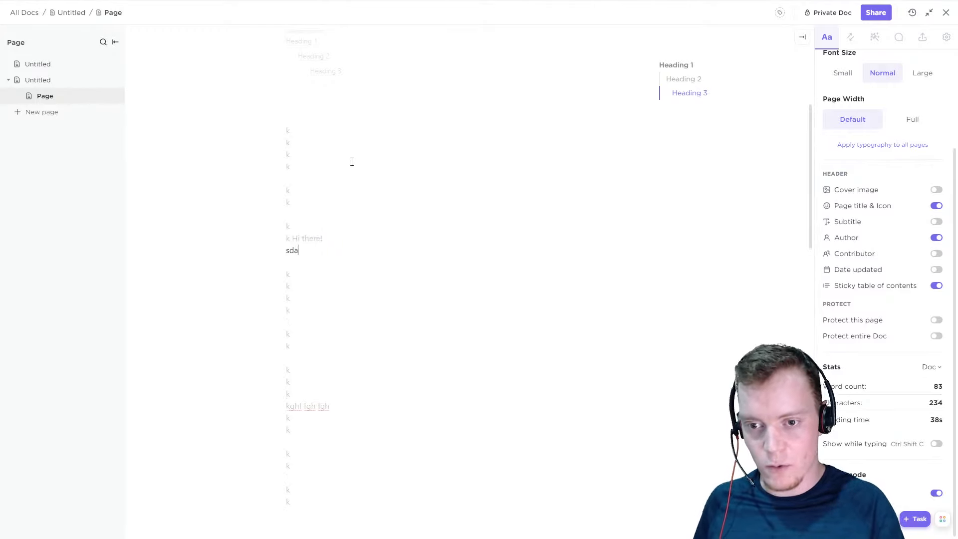
text(sdasd)
key(Return)
text(asdasd)
key(Return)
key(Return)
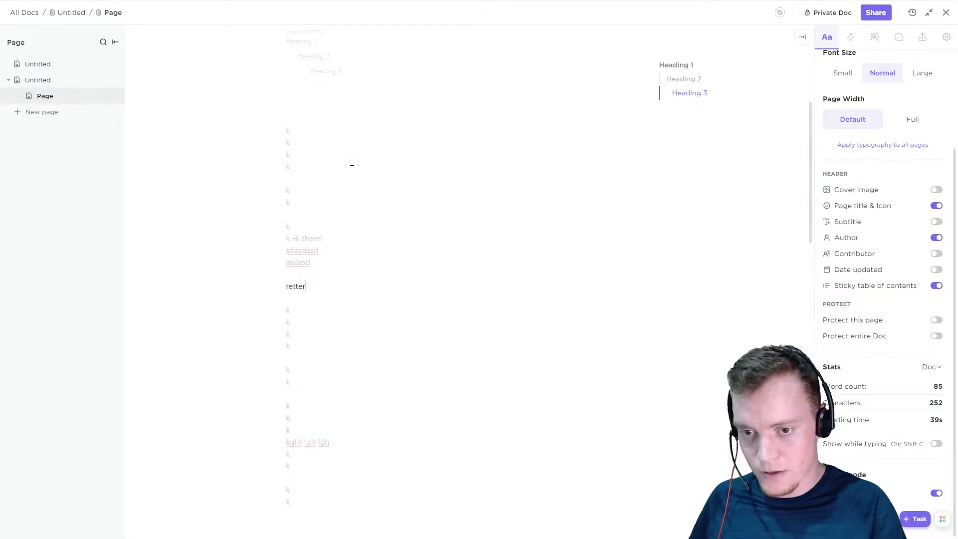
Write a long single line of filler words starting with "retter sdfsdf sdf" below the asdasd line, leaving a blank line between
text(retter sdfsdf sdf sdfsdf s)
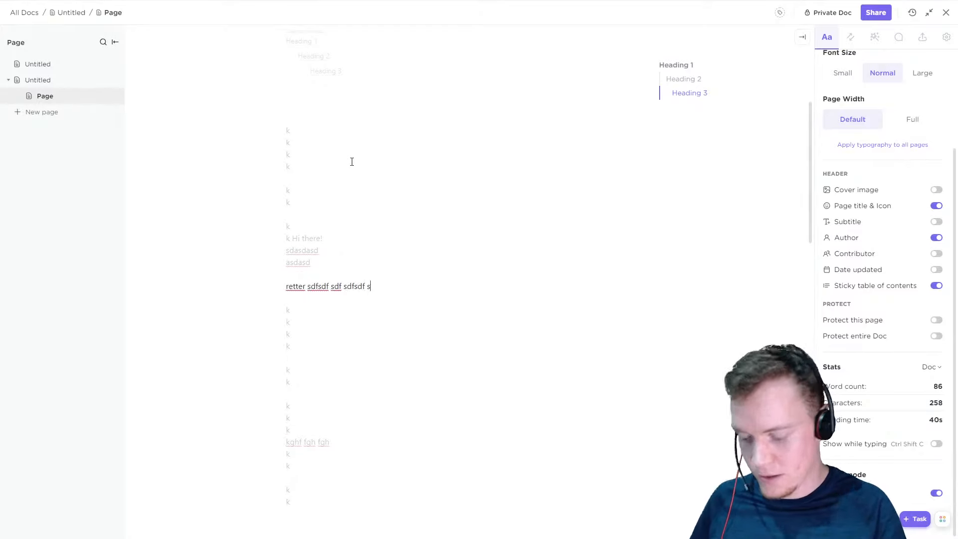
text(df sd fsdf sdf sdfsdfs)
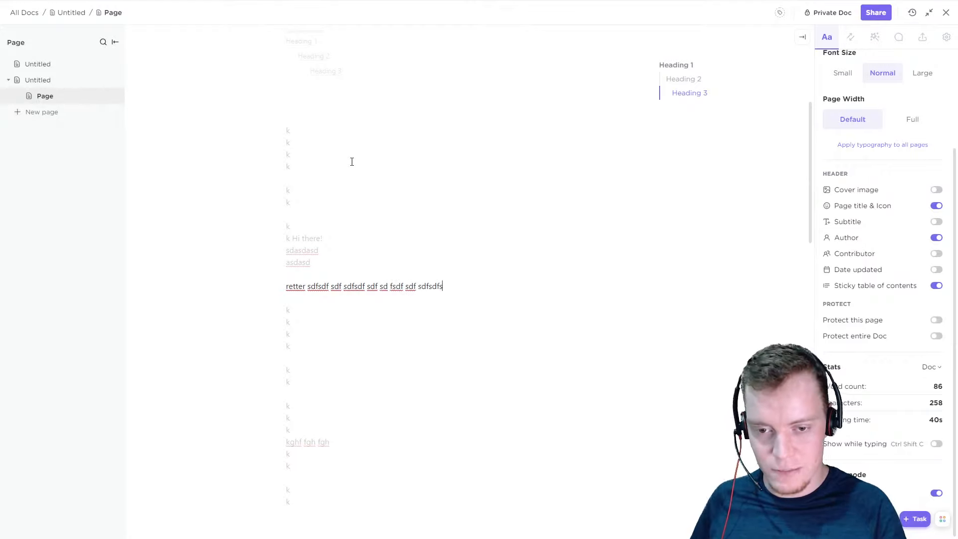
text( fsd sfd sdf sdf sdfs)
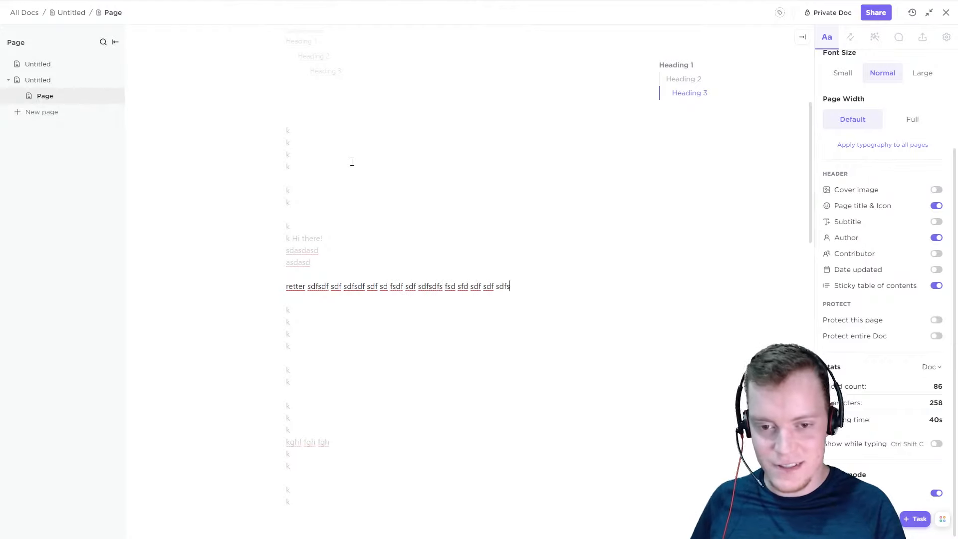
text(dfsdf)
Extend the retter line into a long paragraph by pasting copies of most of its text, and add "fghfgh" on a new line below
drag(473, 286, 287, 278)
key(ctrl+c)
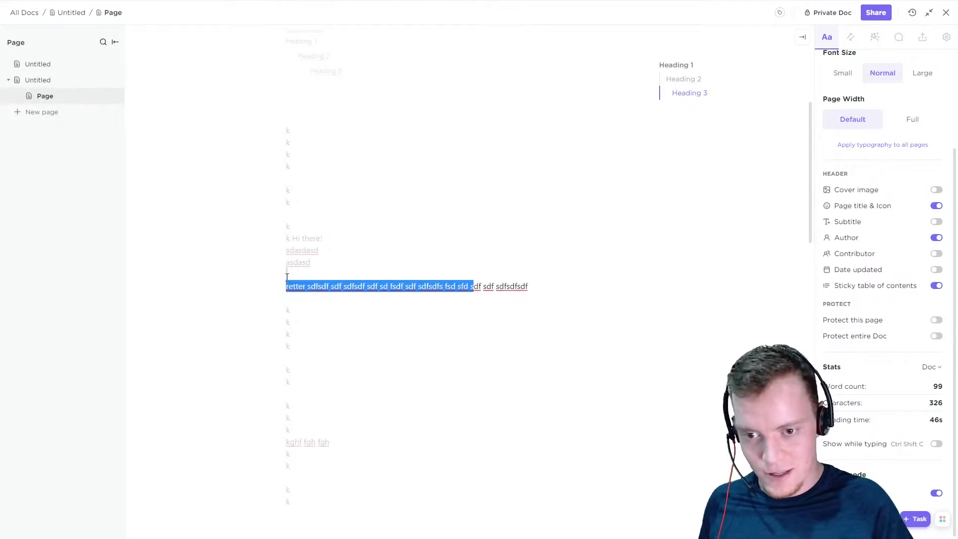
click(560, 284)
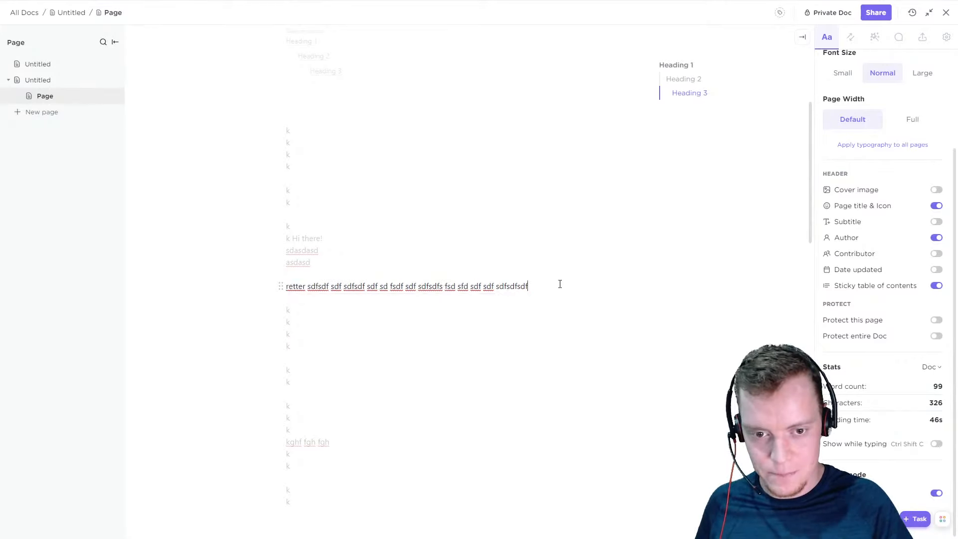
key(ctrl+v)
key(ctrl+v)
key(ctrl+v)
key(ctrl+v)
key(ctrl+v)
key(ctrl+v)
key(ctrl+v)
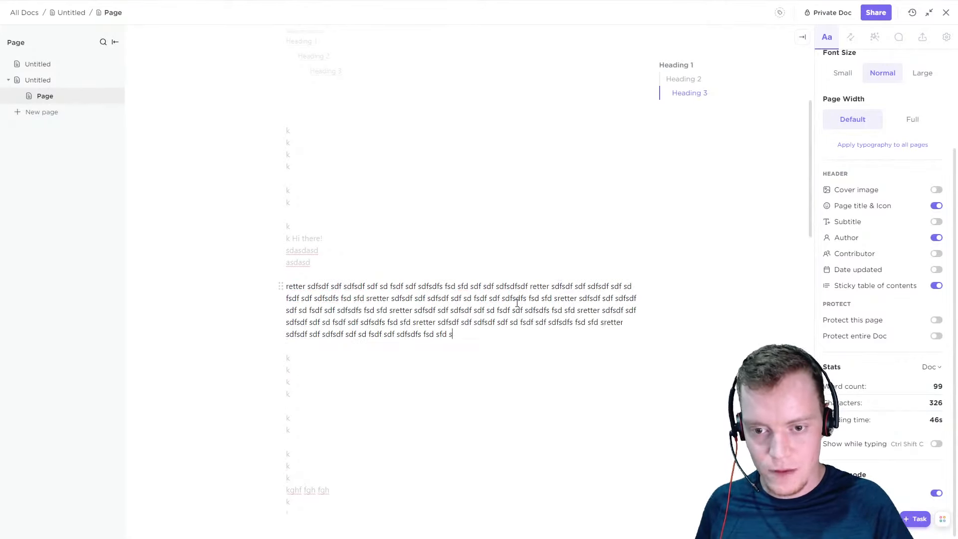
key(ctrl+v)
key(ctrl+v)
key(ctrl+v)
key(ctrl+v)
text(v)
key(ctrl+v)
text(vv)
key(ctrl+v)
text(v)
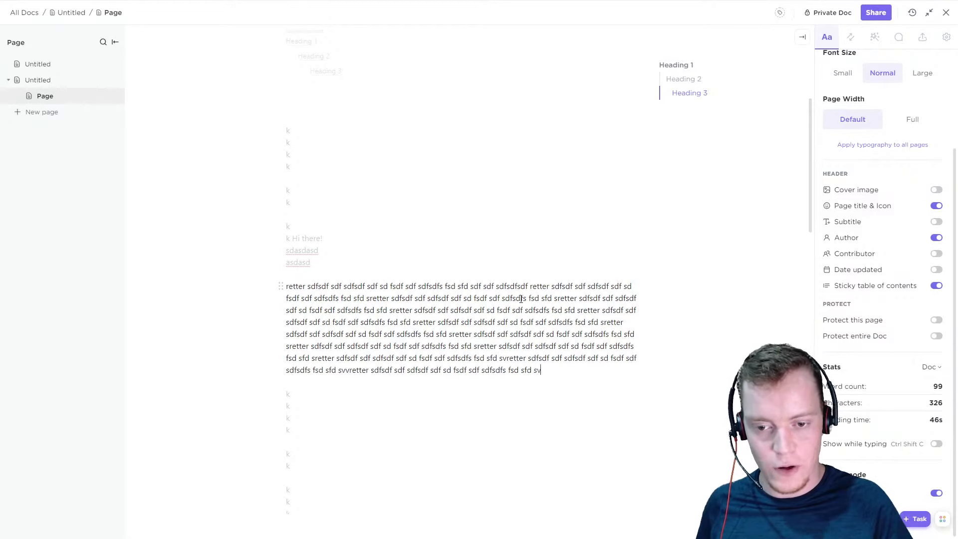
key(ctrl+v)
key(ctrl+v)
key(ctrl+v)
key(ctrl+v)
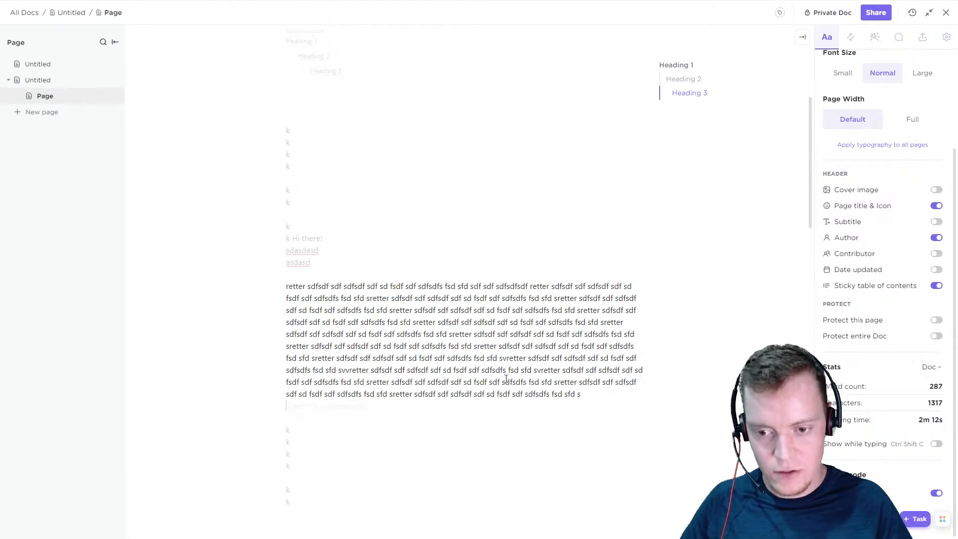
text(fghfgh)
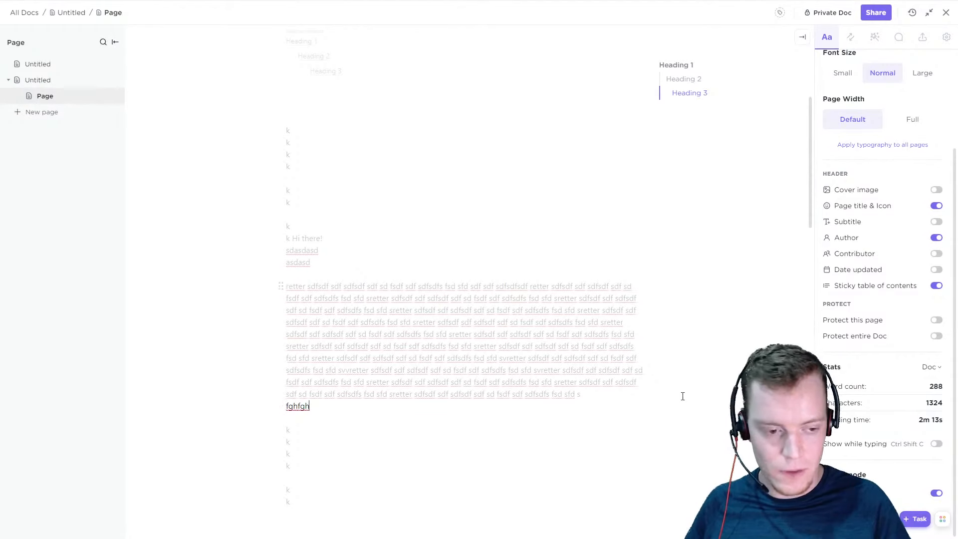
Link the HRIS task to the current page through the Relationships & Backlinks page links
scroll(584, 388, down, 3)
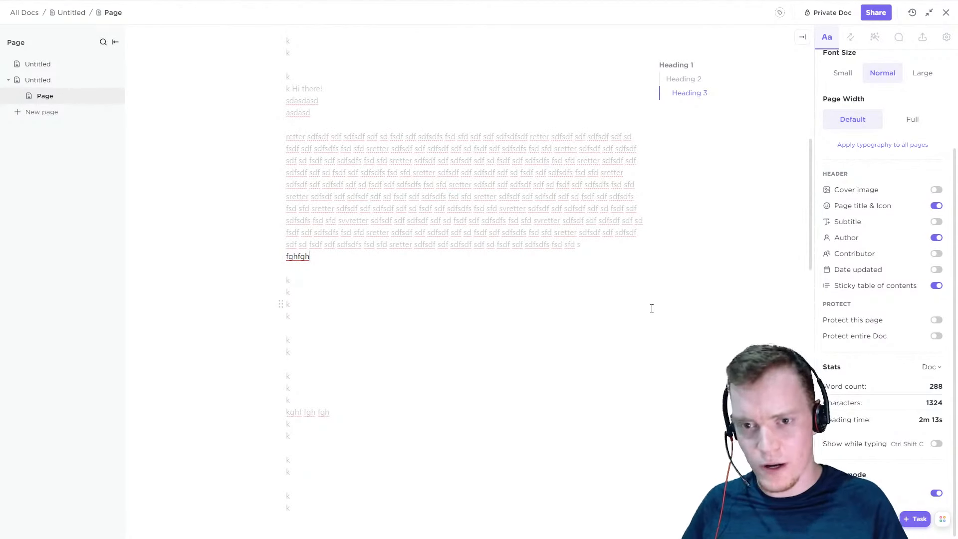
scroll(729, 290, up, 8)
scroll(847, 209, up, 3)
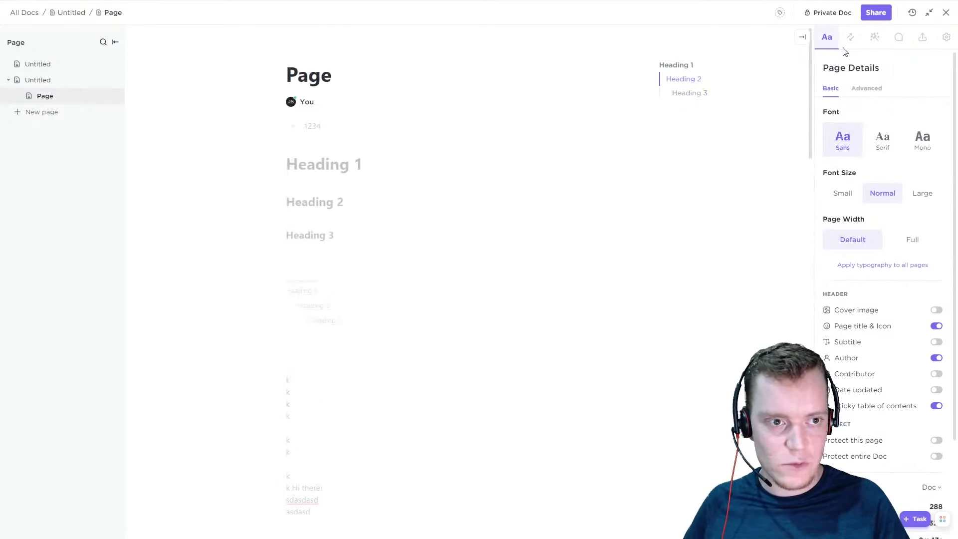
scroll(873, 387, down, 2)
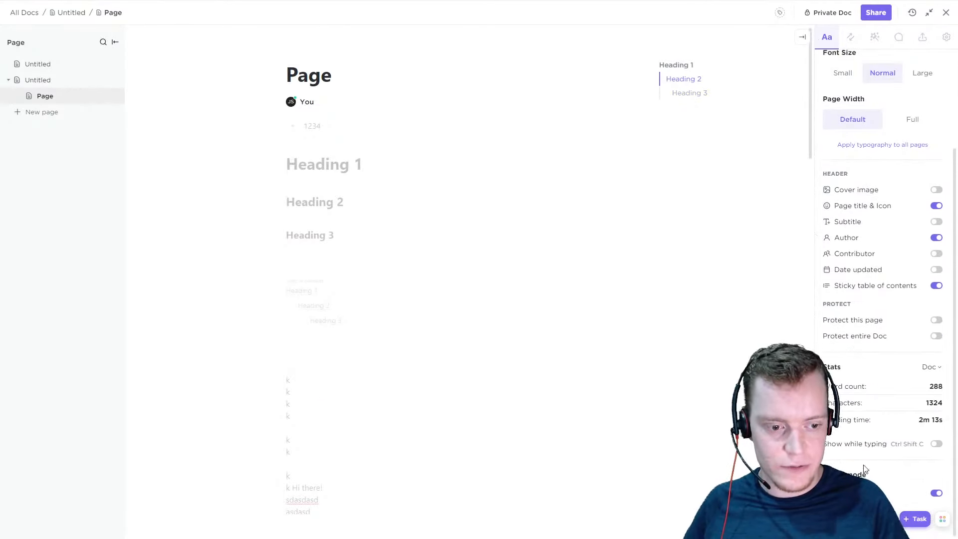
scroll(865, 469, up, 3)
click(851, 38)
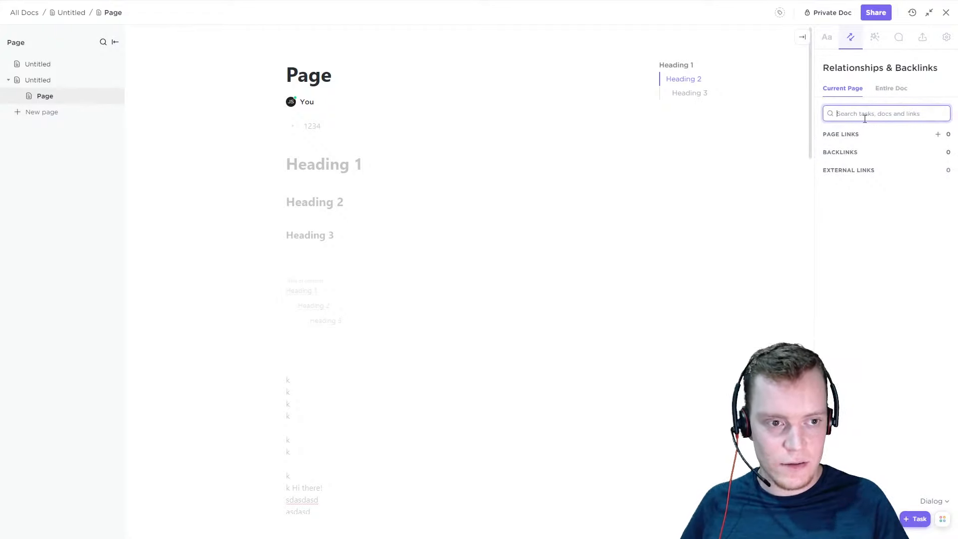
click(938, 134)
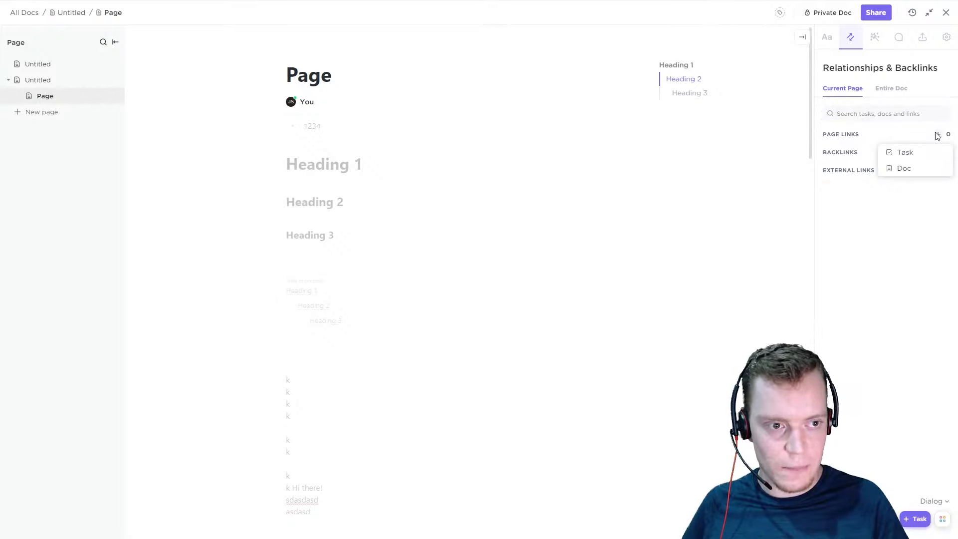
click(921, 160)
click(814, 261)
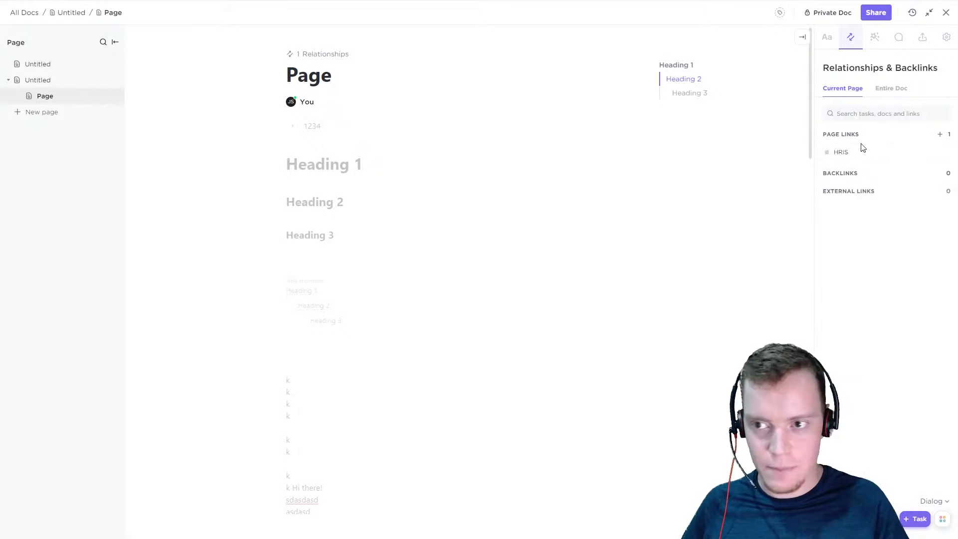
Check the relationship from both sides by viewing the linked HRIS task and the relationships list above the page title
click(938, 136)
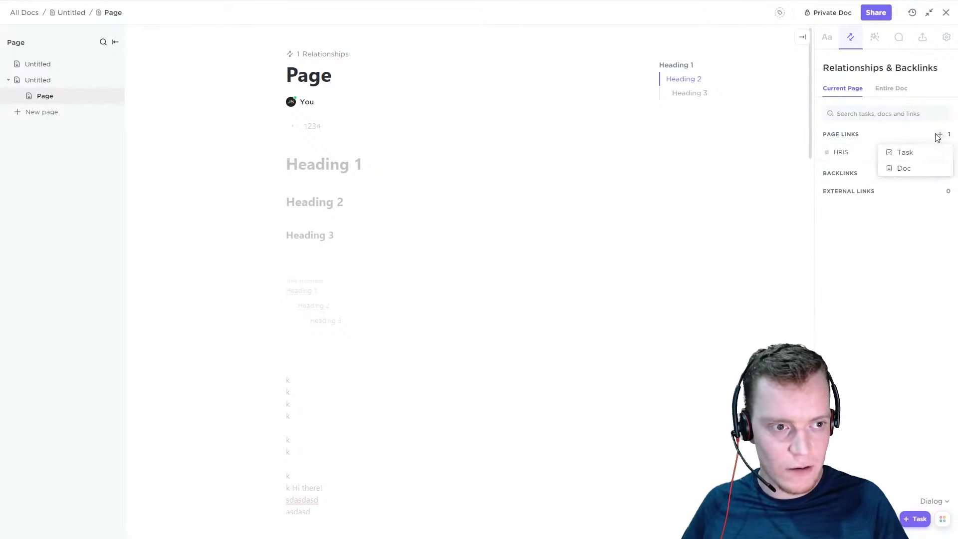
click(869, 274)
click(847, 151)
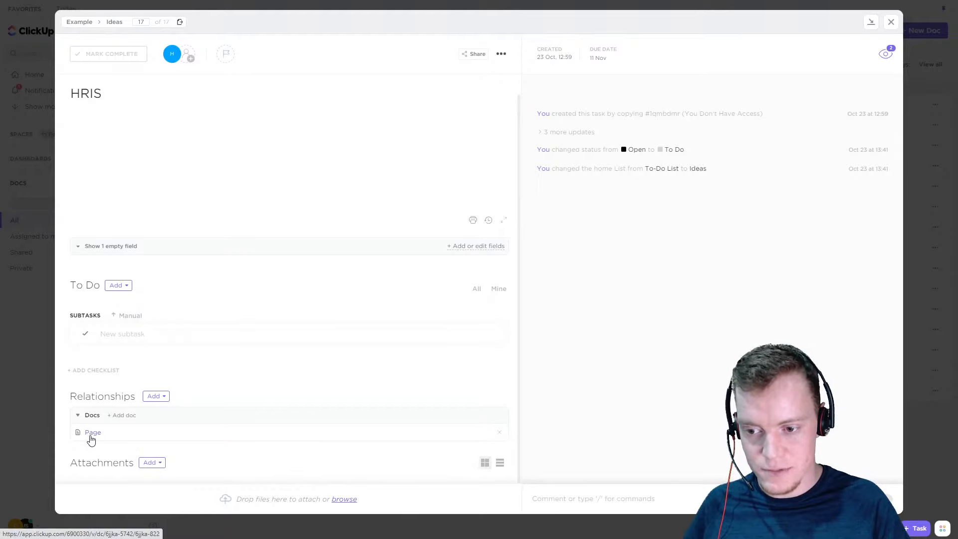
click(891, 25)
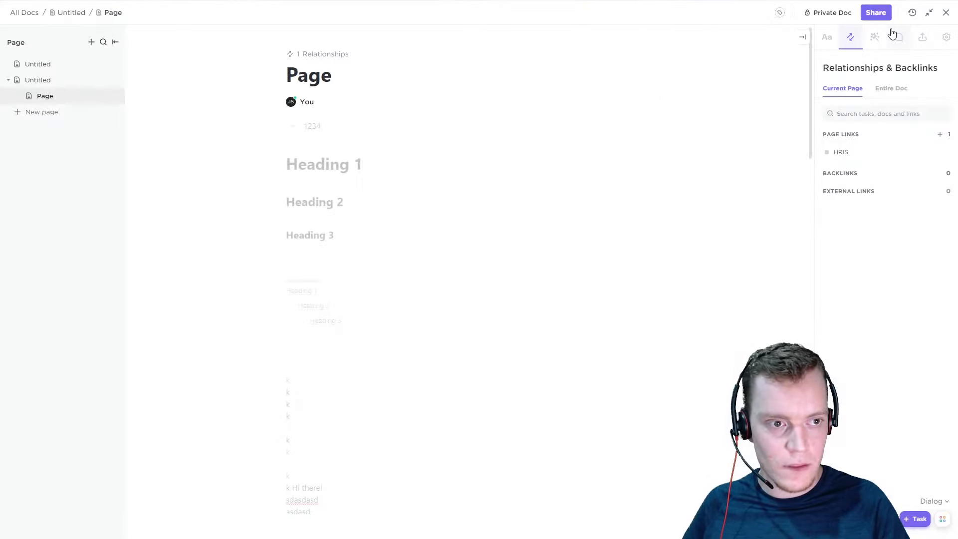
click(318, 56)
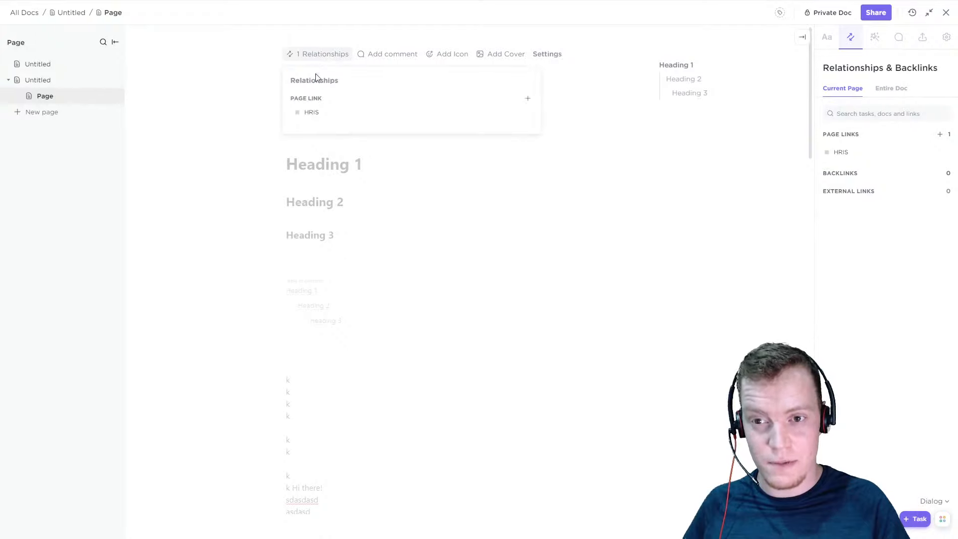
click(835, 209)
Mention the HRIS task inline after one of the k lines further down the page
scroll(462, 229, down, 20)
scroll(447, 249, up, 5)
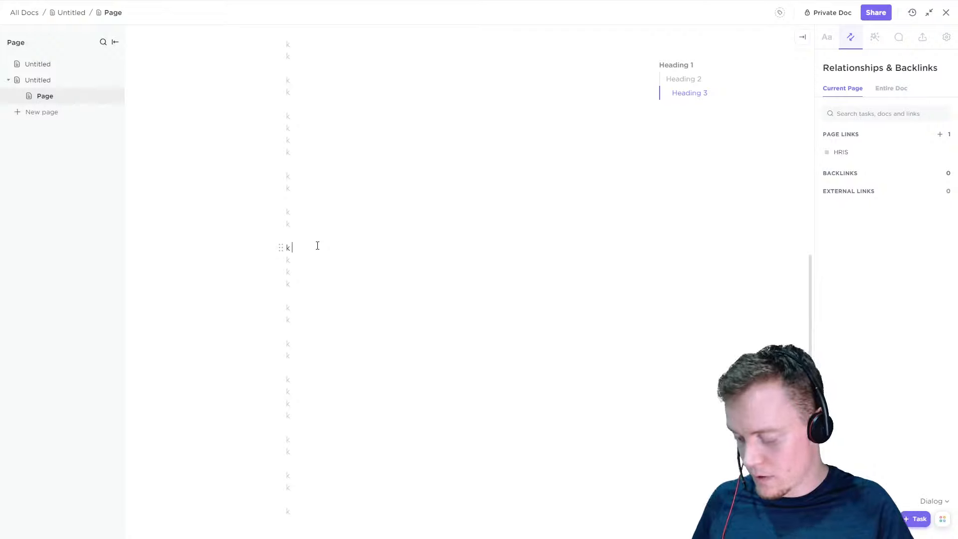
text(@@@)
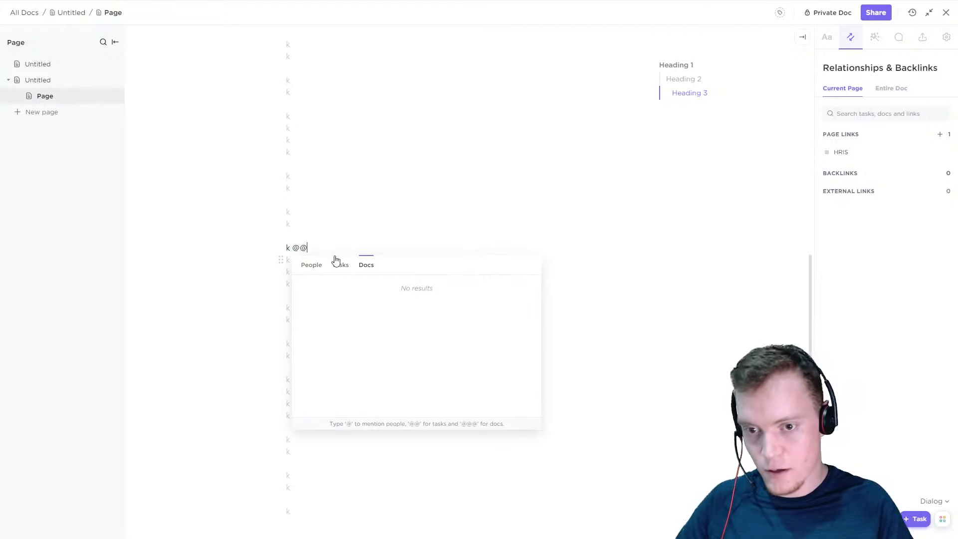
click(340, 264)
click(353, 298)
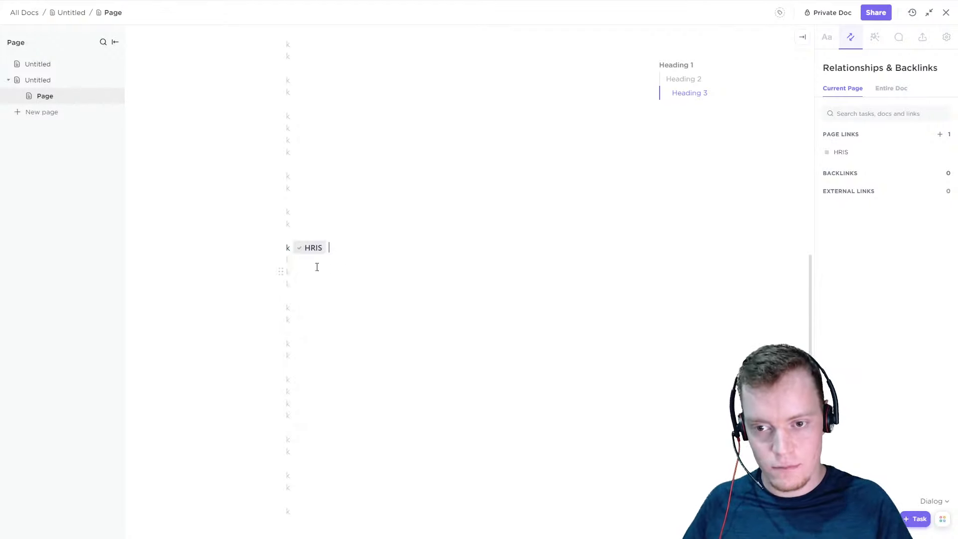
Open the HRIS task from its inline mention and mention the Page doc in the task description
scroll(338, 250, up, 15)
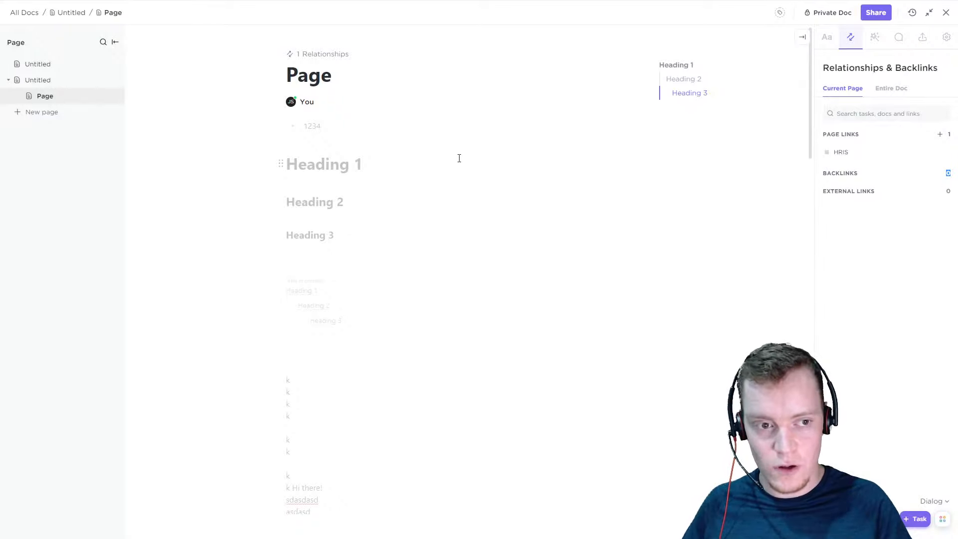
scroll(380, 263, down, 10)
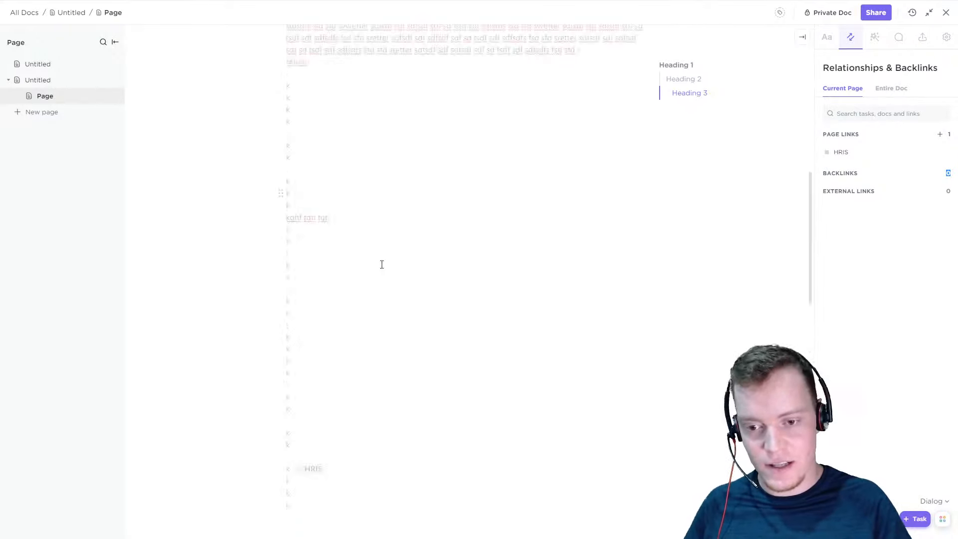
click(313, 367)
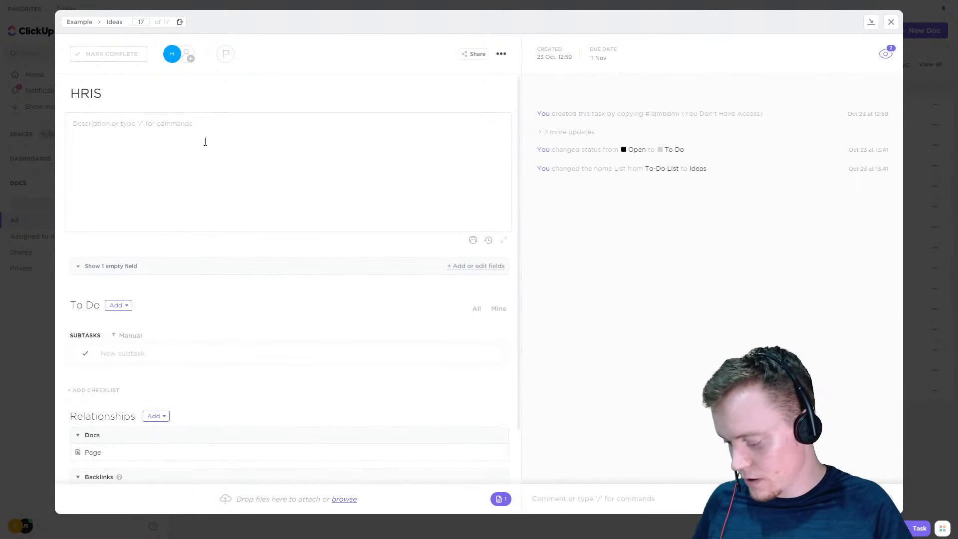
text(@@@)
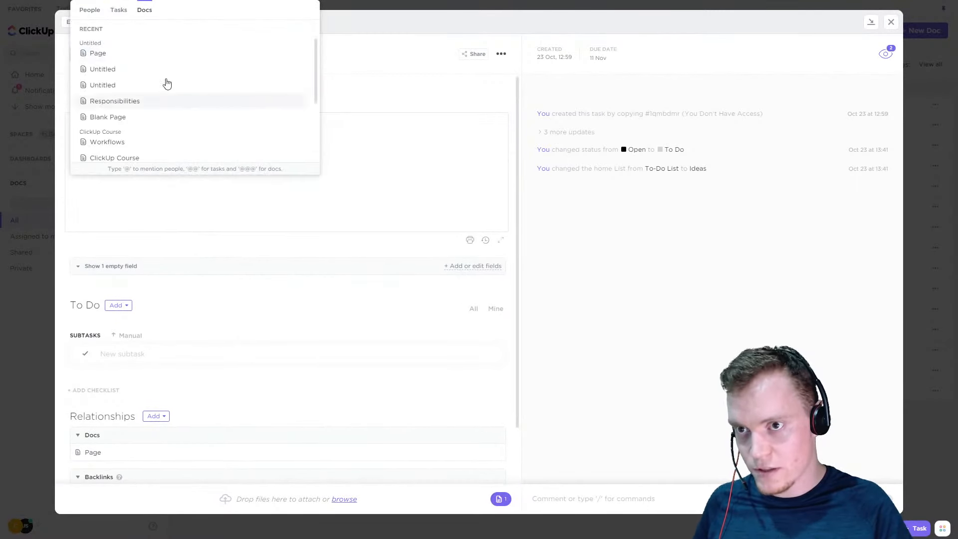
click(150, 53)
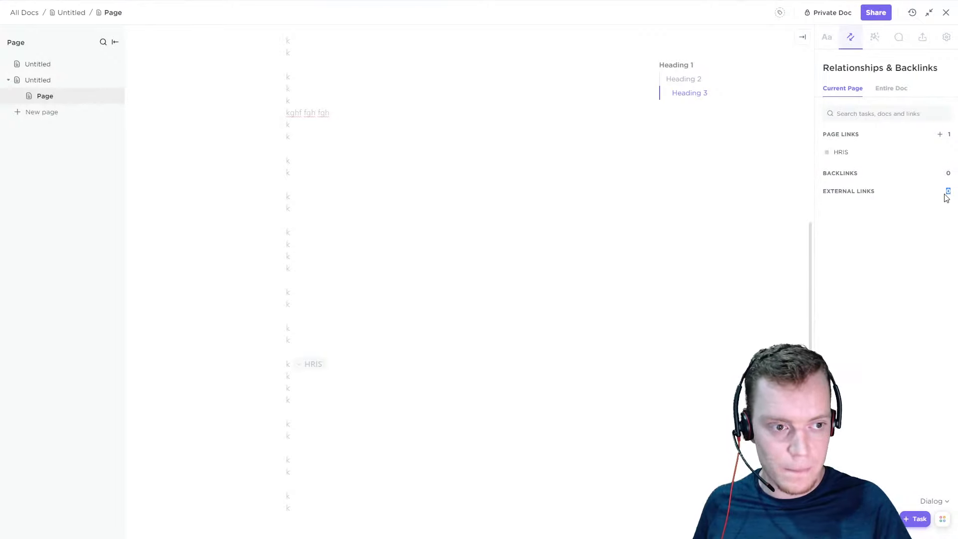
key(Return)
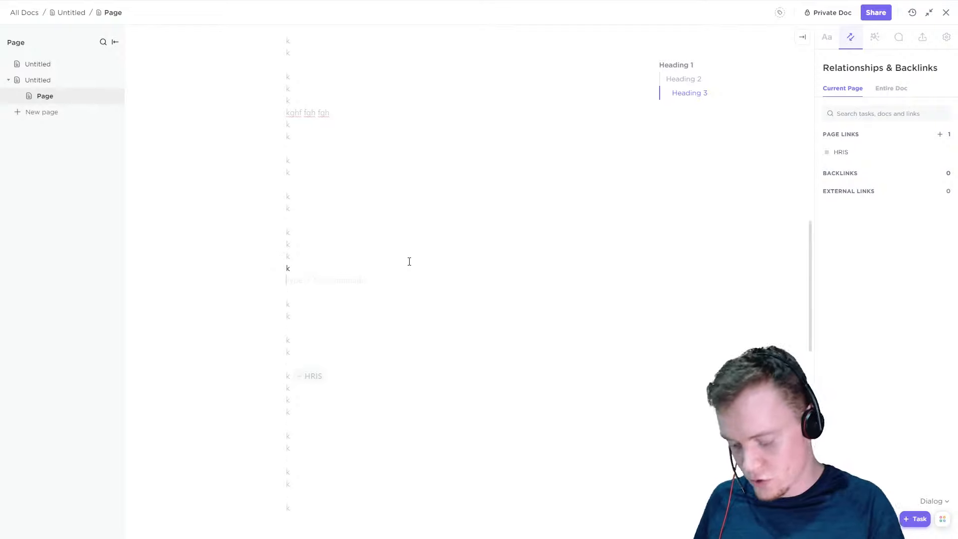
text(www.googl)
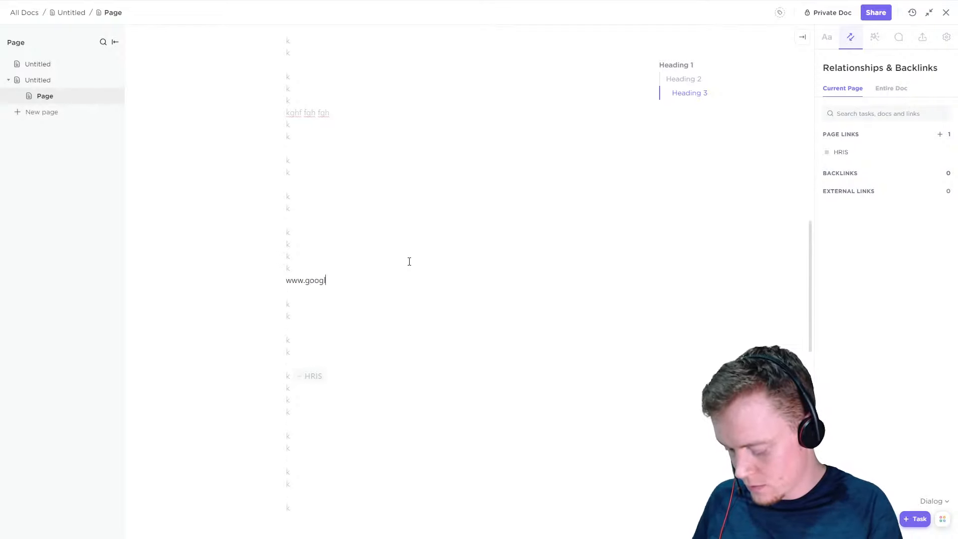
text(e.com)
key(Return)
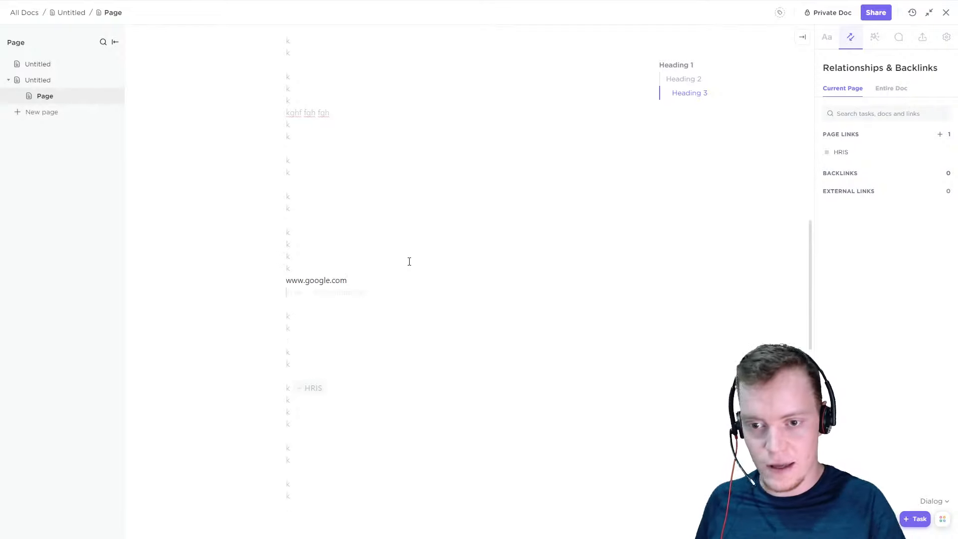
click(289, 352)
click(51, 80)
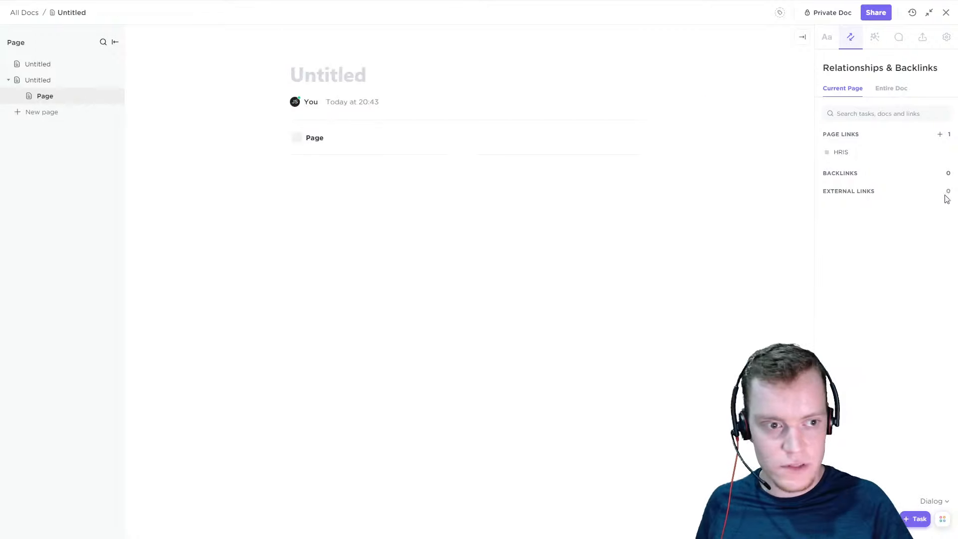
Reopen the Page subpage and check its backlinks and external links counts
click(49, 99)
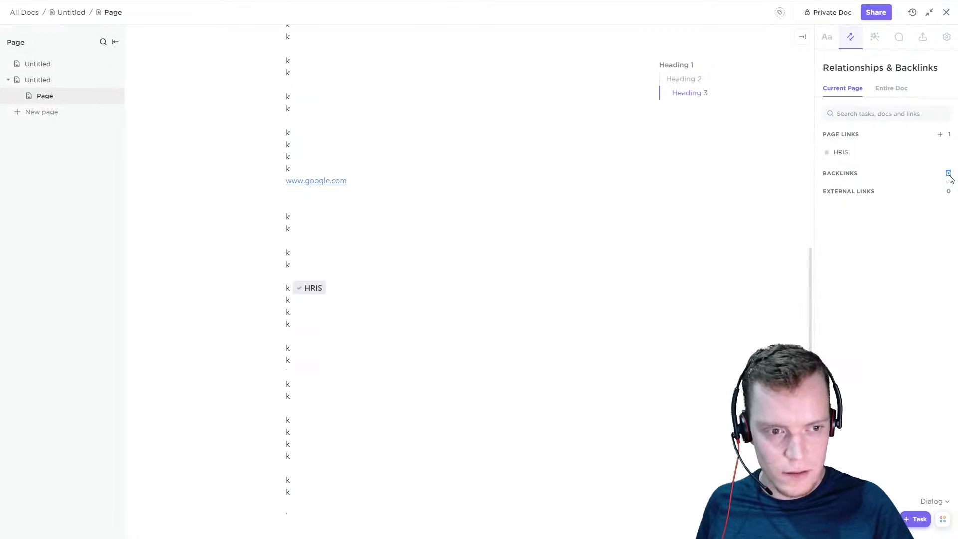
drag(945, 187, 951, 189)
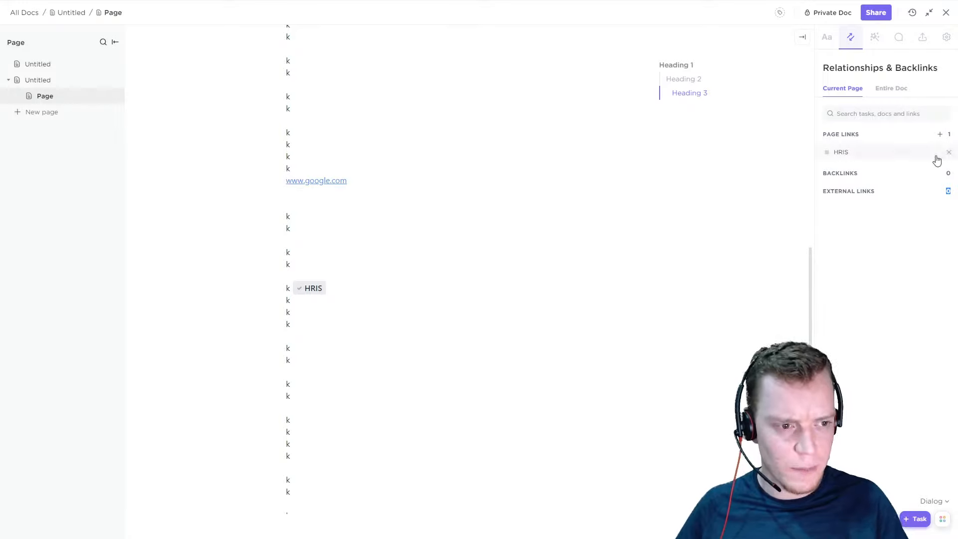
Turn the page's relationships display Off and switch it back to Dialog, checking the area above the page title
click(934, 501)
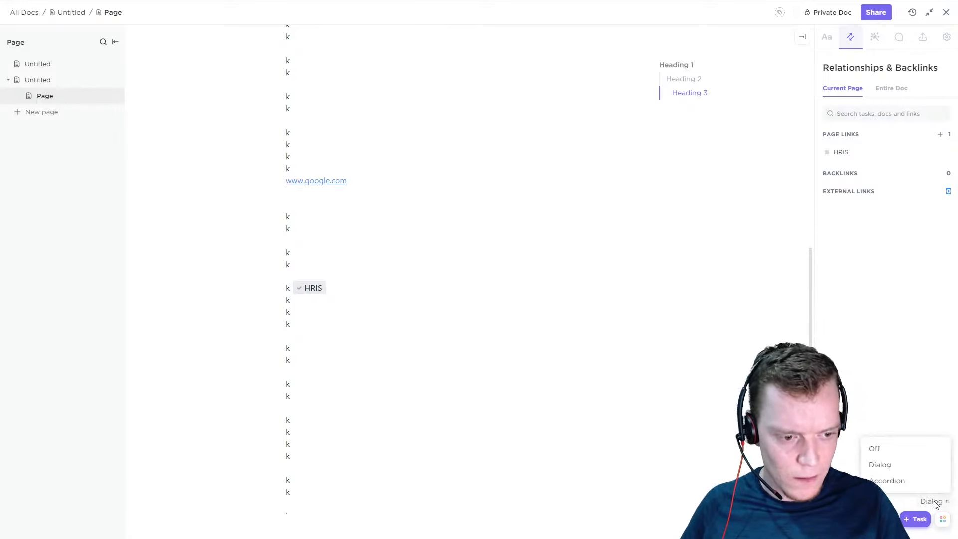
click(852, 480)
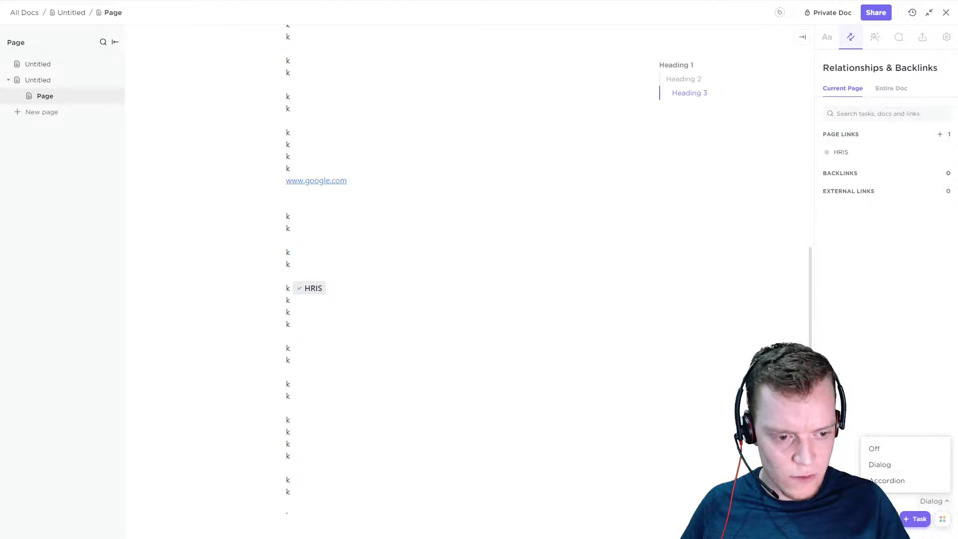
scroll(499, 328, up, 11)
scroll(504, 327, up, 4)
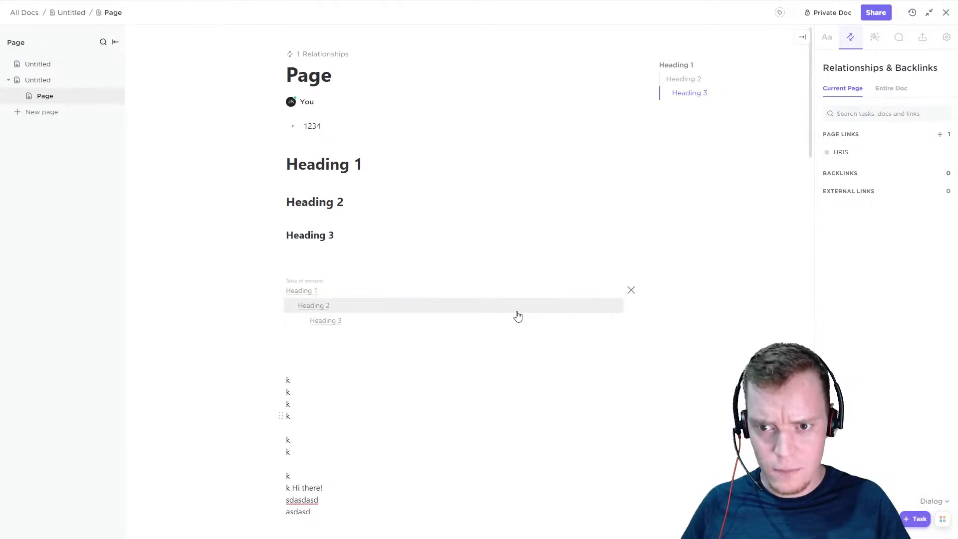
click(934, 501)
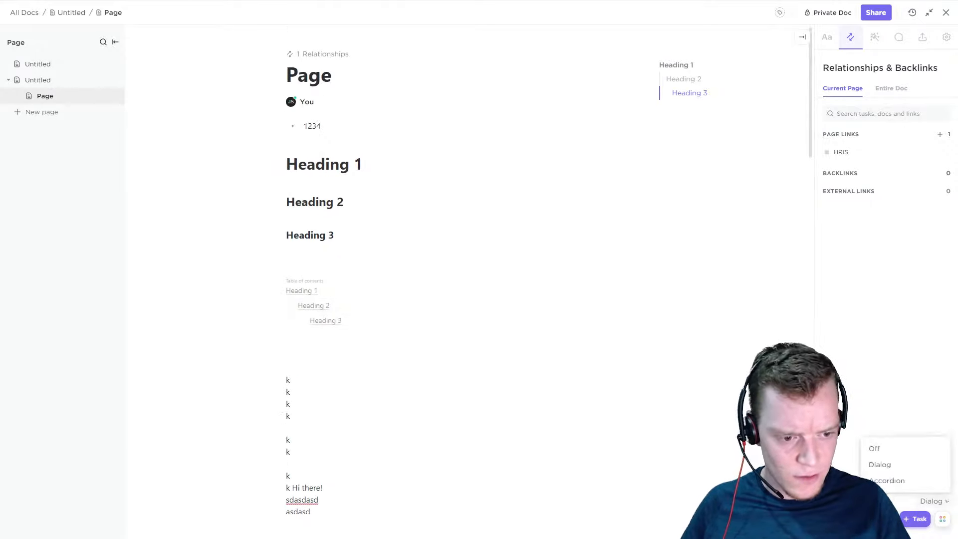
click(893, 448)
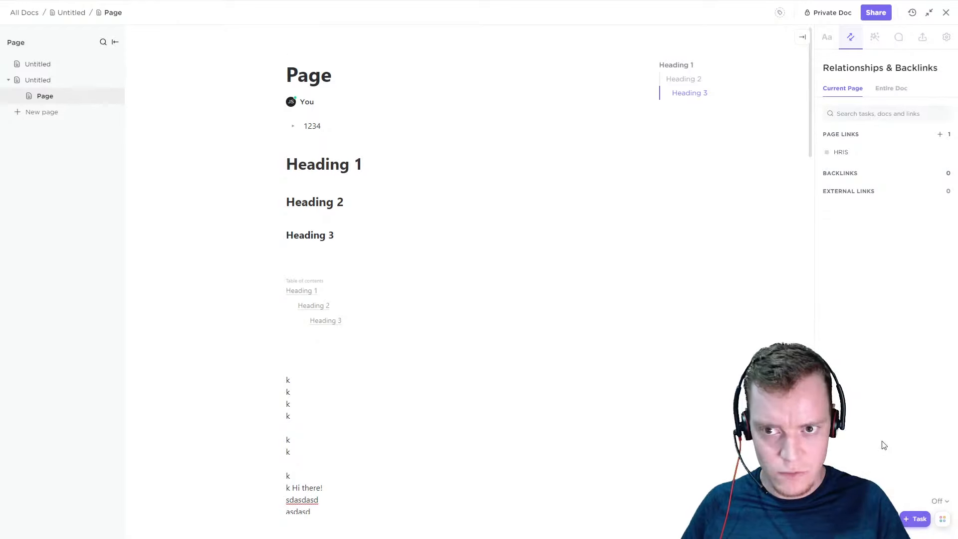
click(938, 501)
click(905, 465)
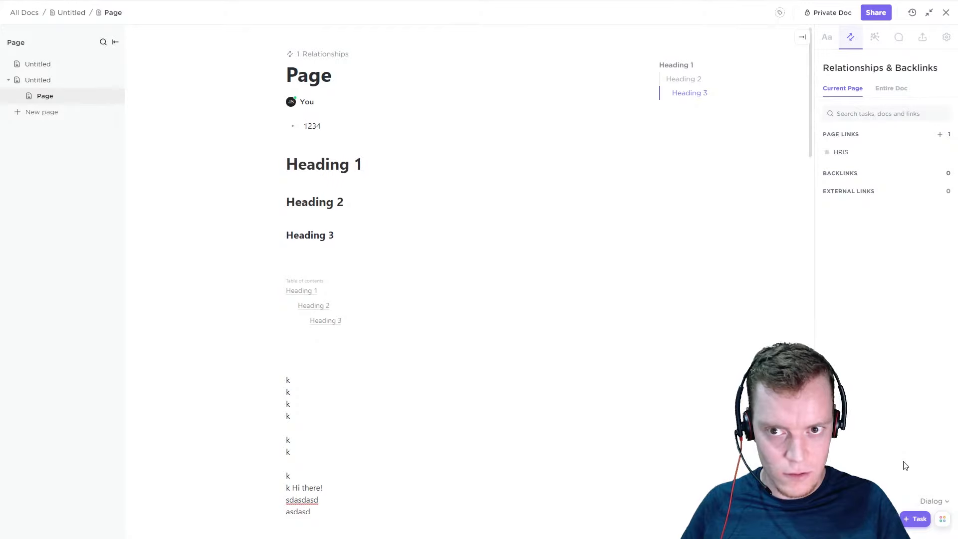
Set the relationships display to Accordion and collapse, expand and collapse the Relationships section under the page title
click(933, 501)
click(888, 481)
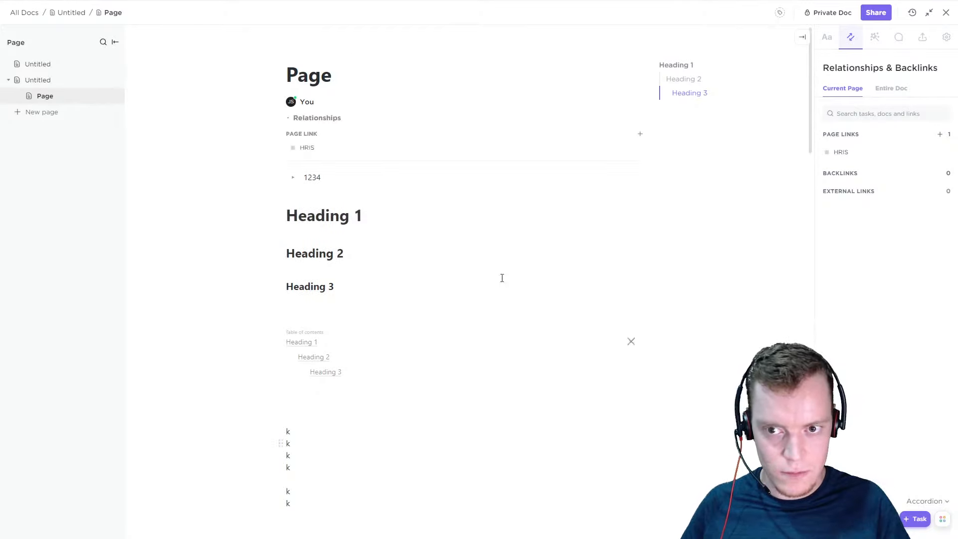
click(290, 119)
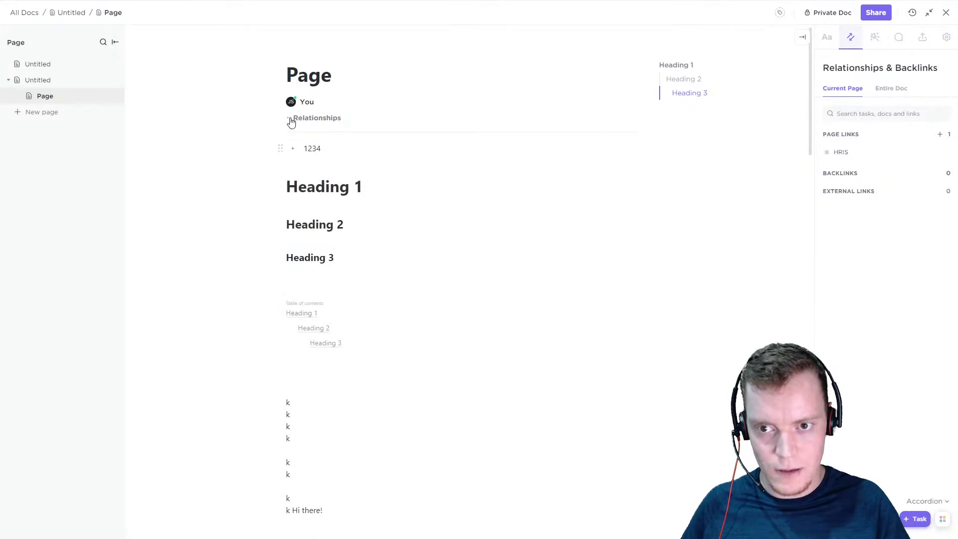
click(291, 120)
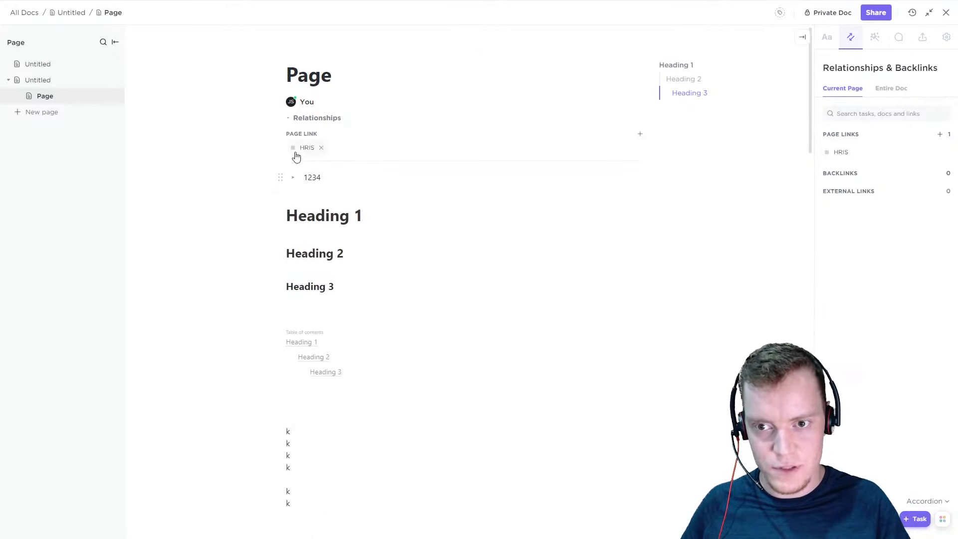
click(288, 120)
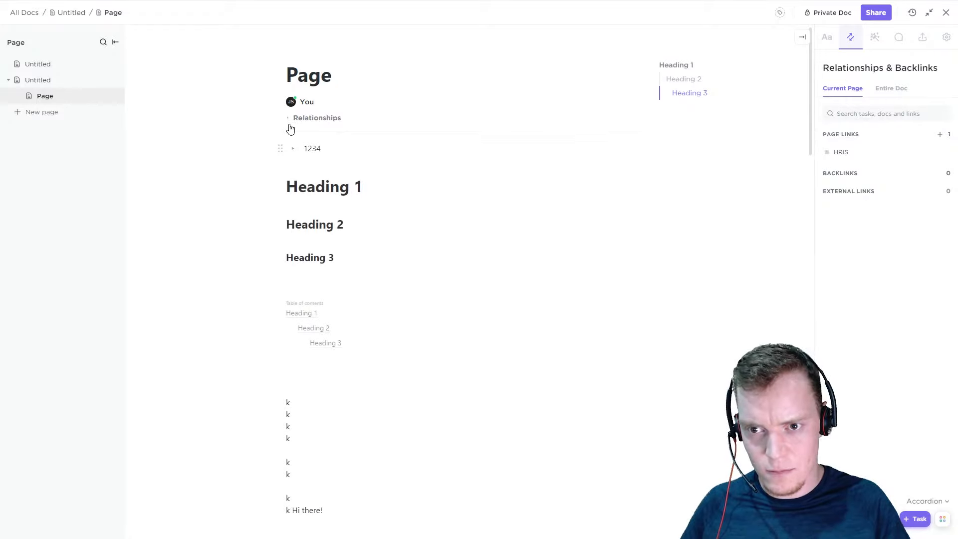
Delete the 1234 bullet line above Heading 1
drag(321, 146, 280, 147)
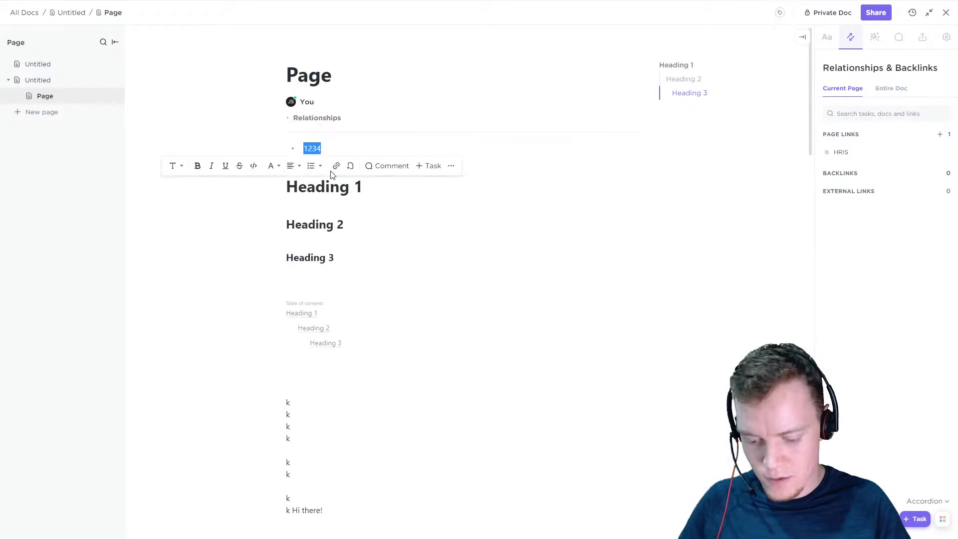
key(BackSpace)
key(BackSpace)
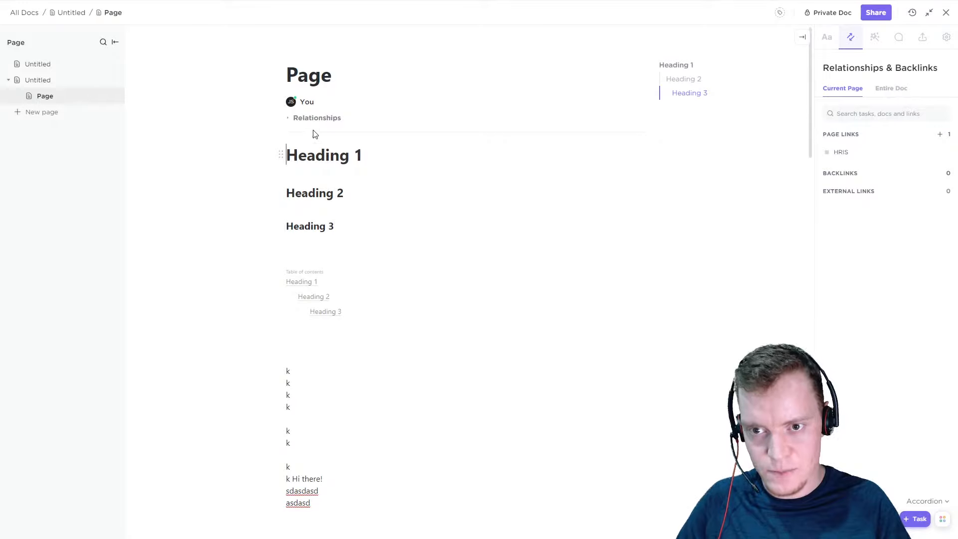
Set the relationships display to Dialog, try the Off option, and return it to Dialog
click(929, 502)
click(913, 472)
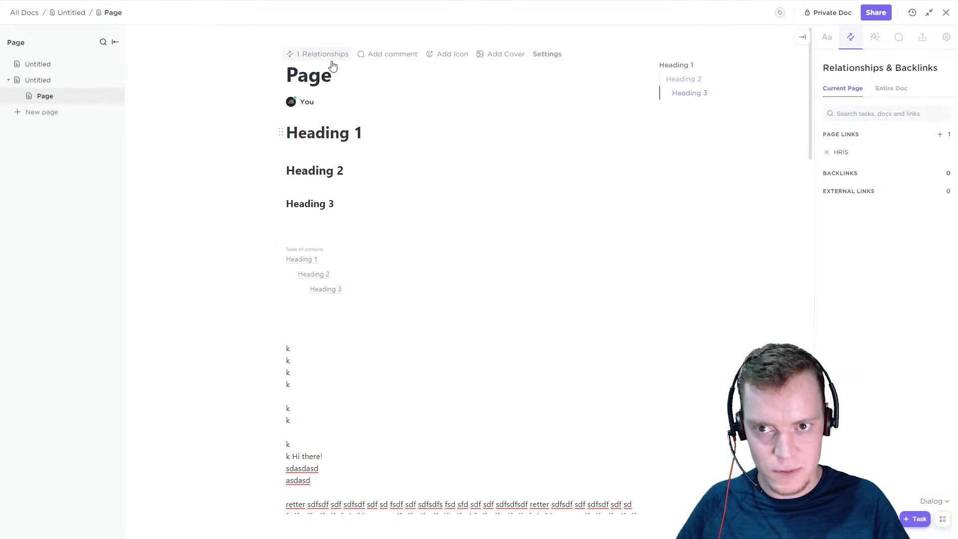
click(947, 505)
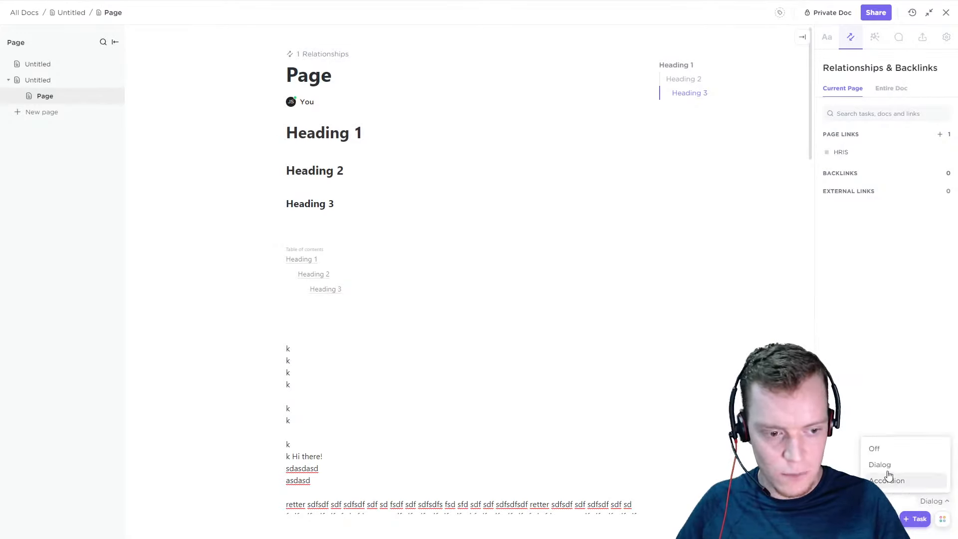
click(889, 452)
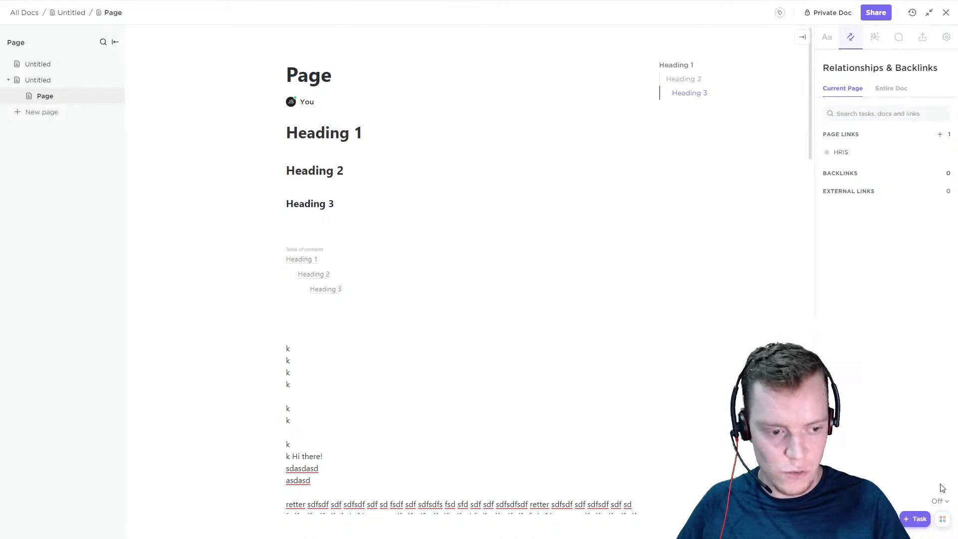
click(941, 502)
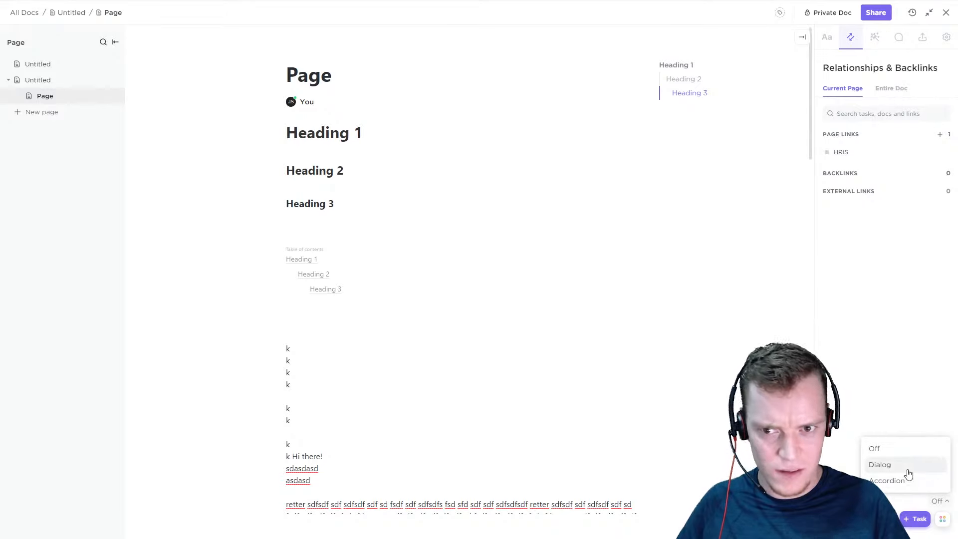
click(898, 465)
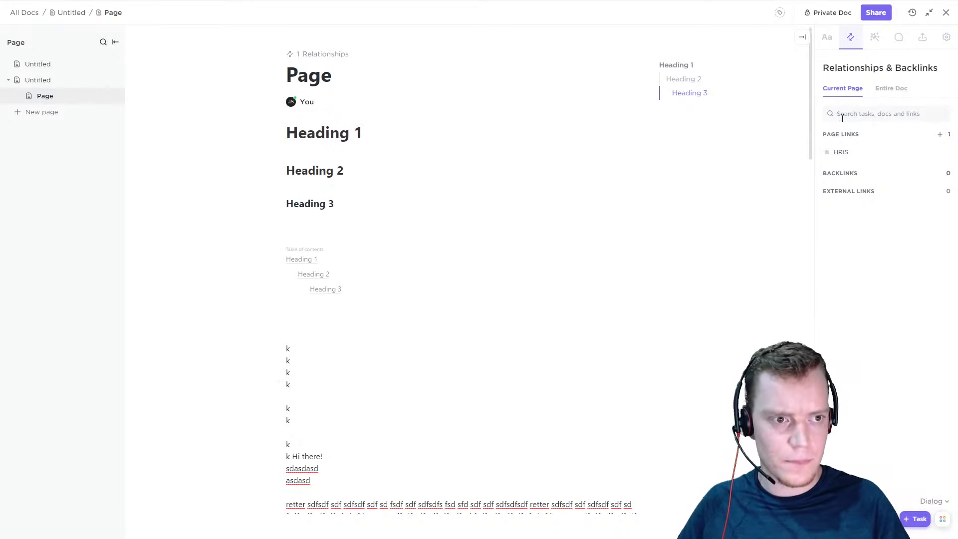
View the links and backlinks for the entire doc and return to those of the current page
click(885, 90)
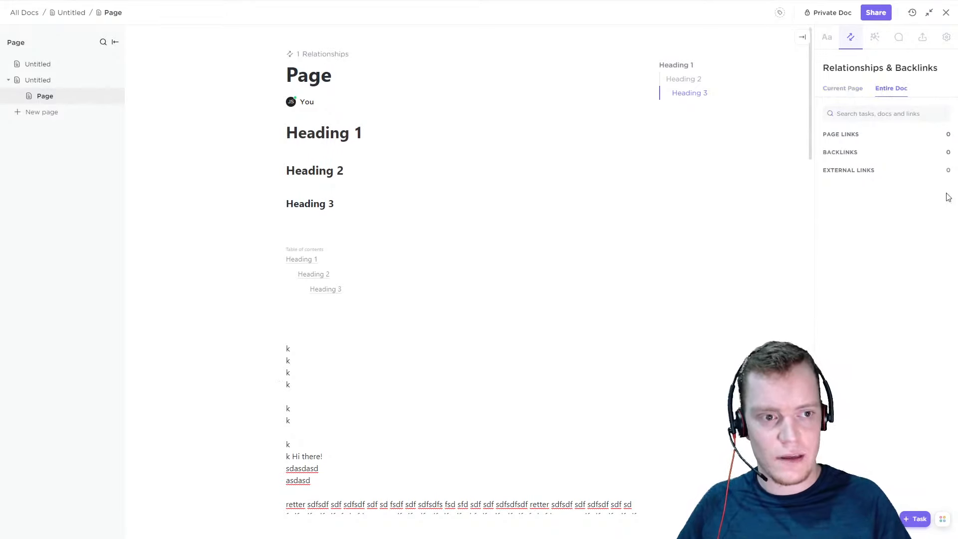
click(846, 90)
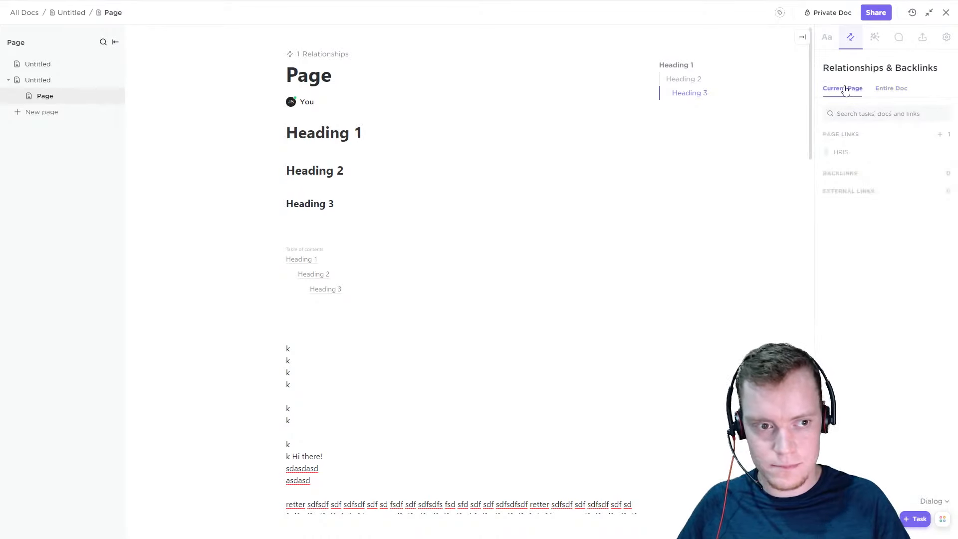
Show the doc templates and delete all the k lines and filler text below the table of contents
click(875, 37)
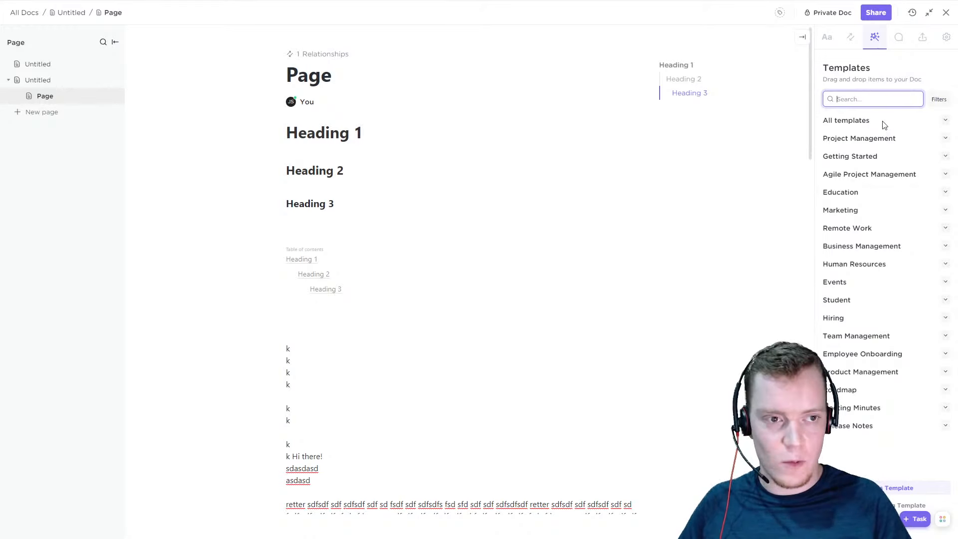
click(410, 264)
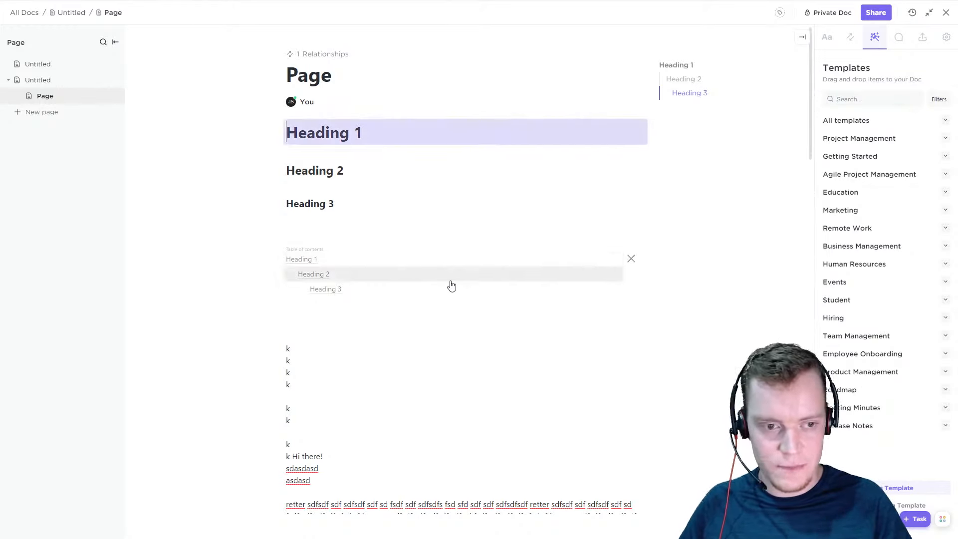
click(583, 321)
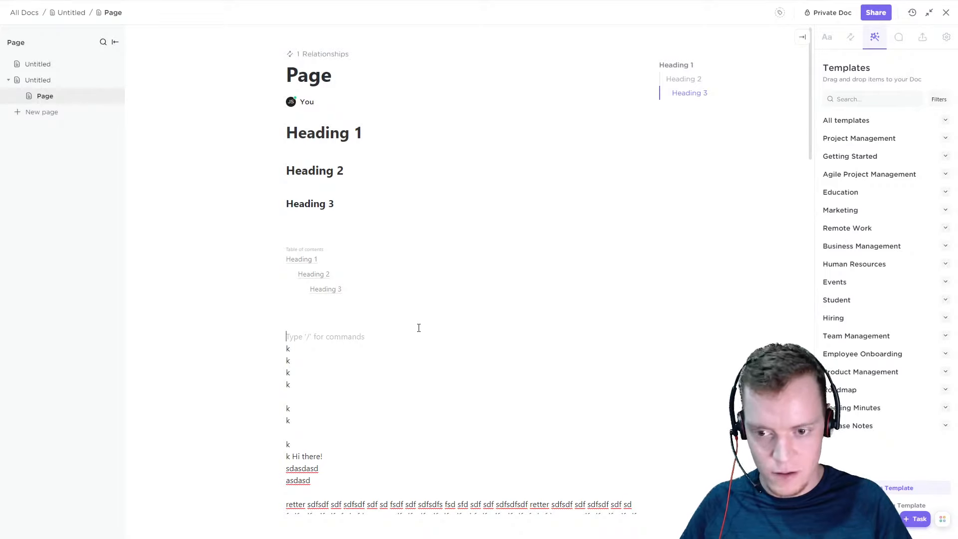
scroll(419, 328, down, 2)
drag(359, 226, 433, 451)
key(BackSpace)
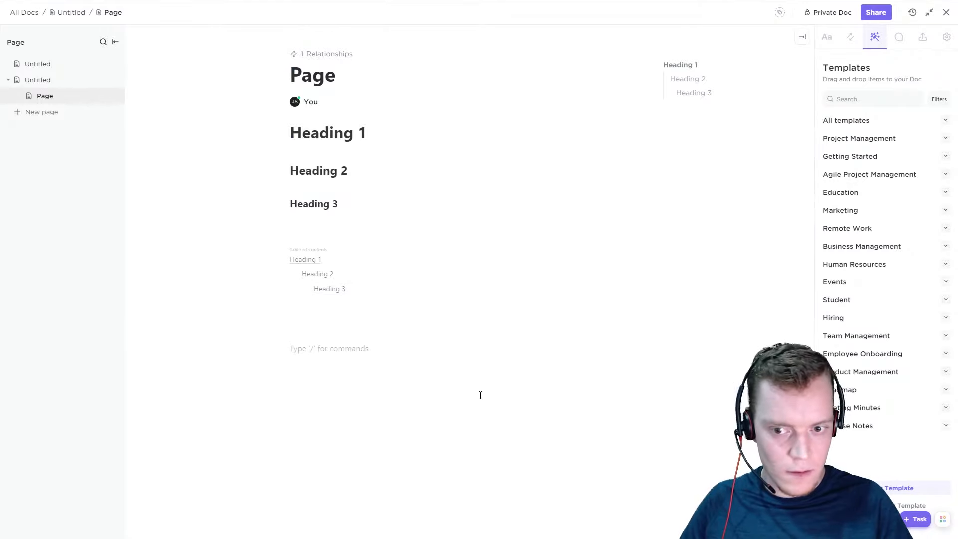
Append the Company Processes template from the Project Management category to the doc
click(945, 138)
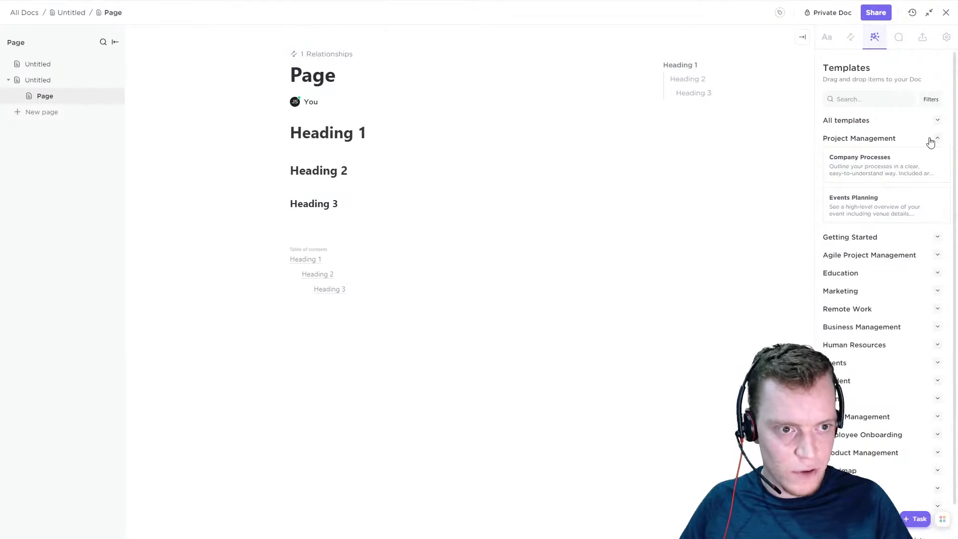
scroll(893, 190, down, 1)
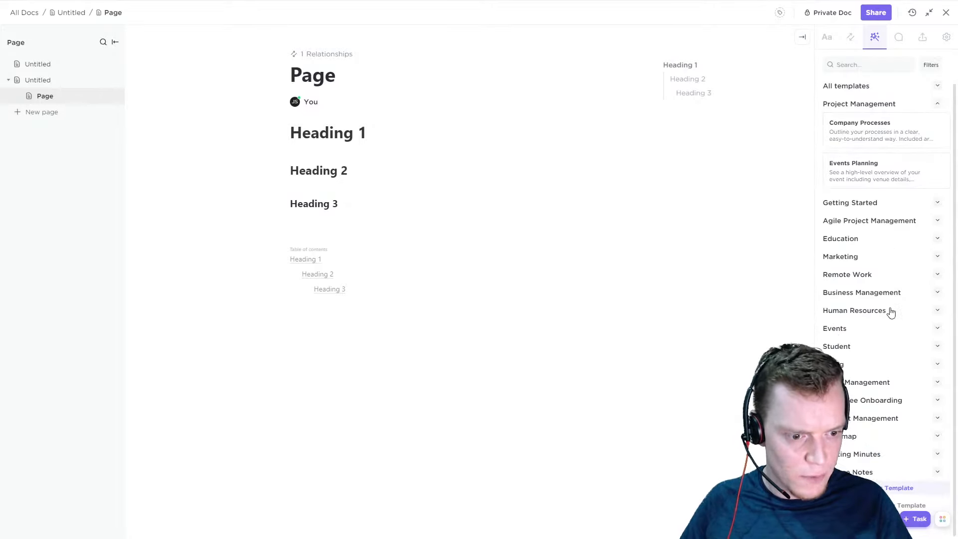
scroll(892, 340, up, 1)
click(888, 175)
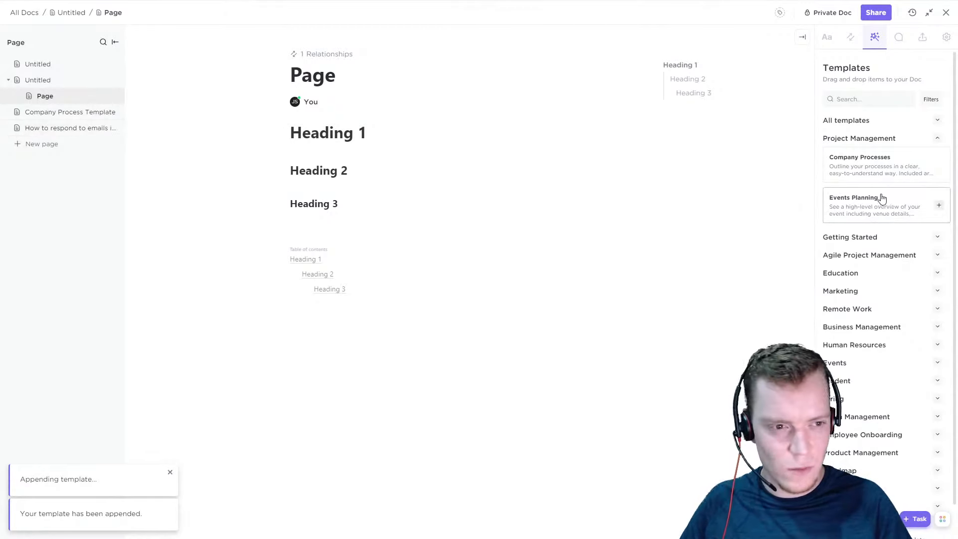
View the added Company Process Template page and the page on responding to emails in foreign languages
scroll(891, 287, down, 1)
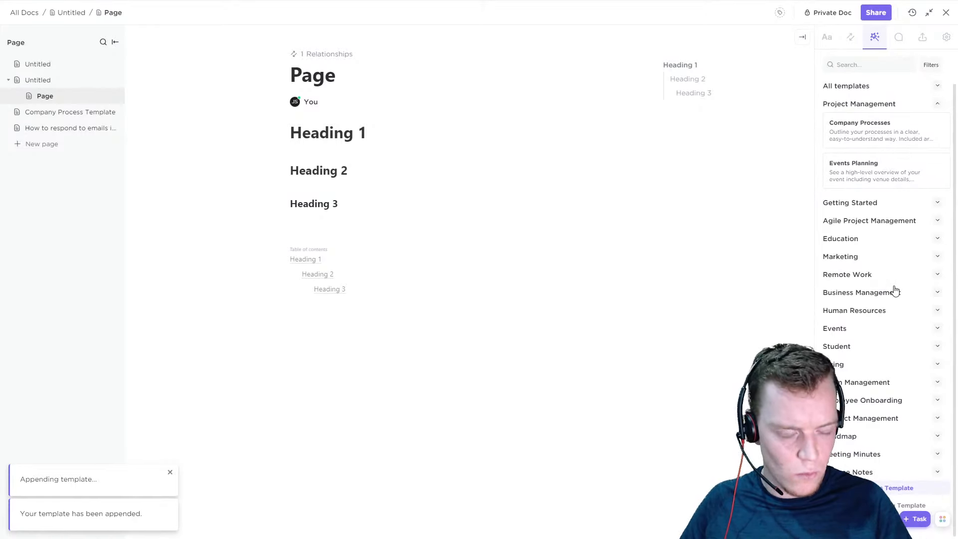
click(74, 113)
click(63, 128)
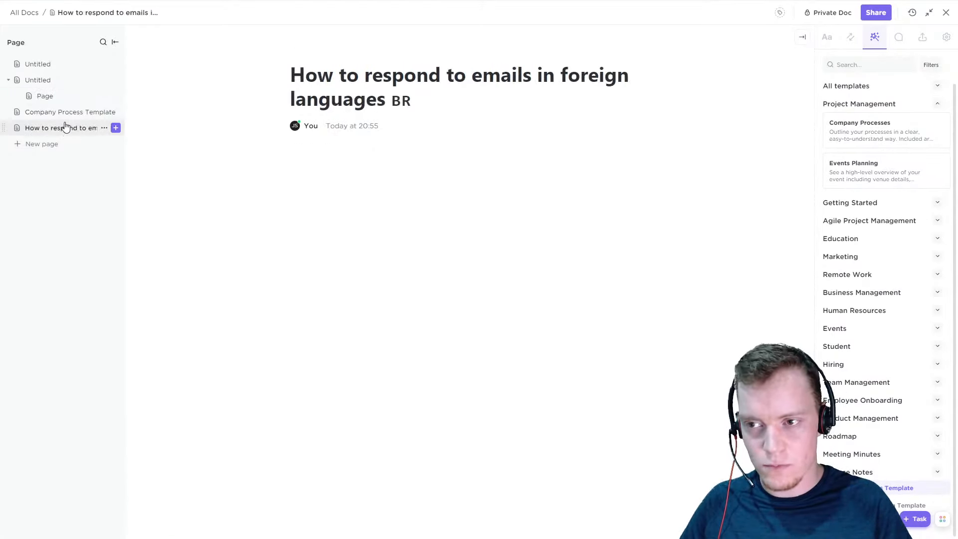
Return to the Page subpage and write "Hi!" on the empty line below the table of contents
click(68, 97)
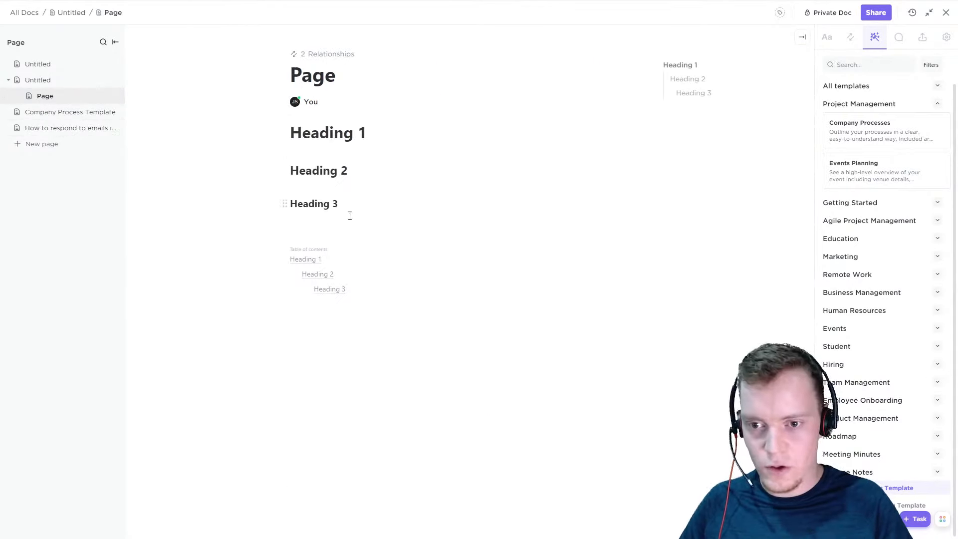
click(373, 353)
text(Hi!)
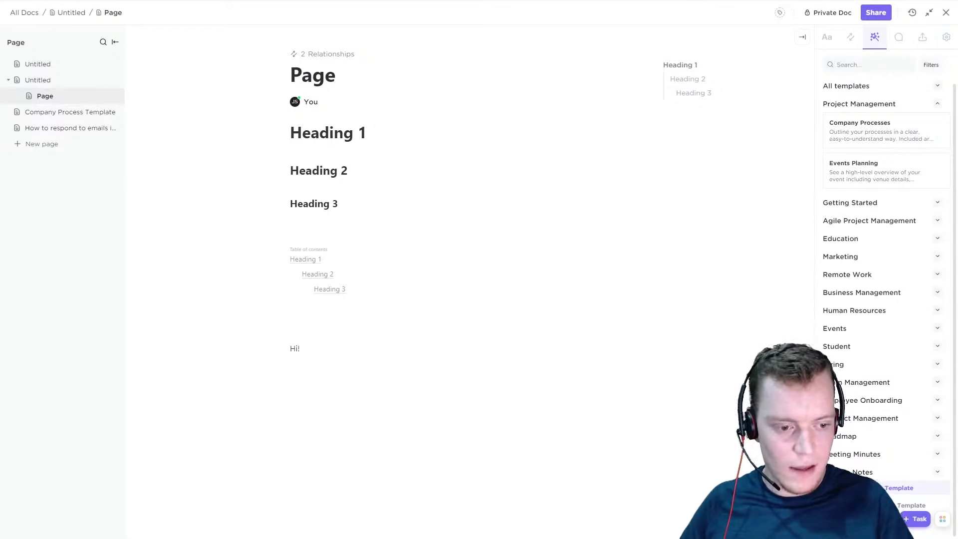
Save the page as a new template named "Hi!"
click(875, 488)
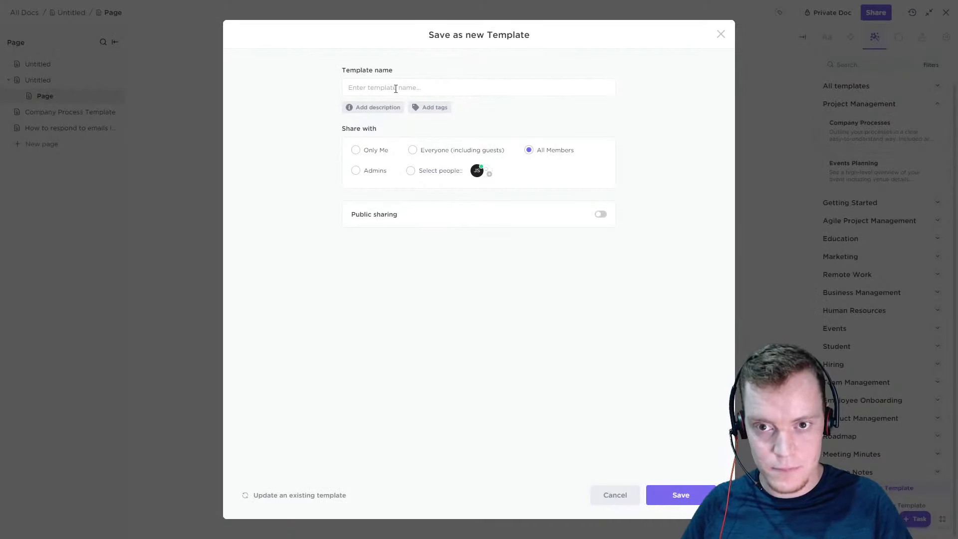
text(Hi!)
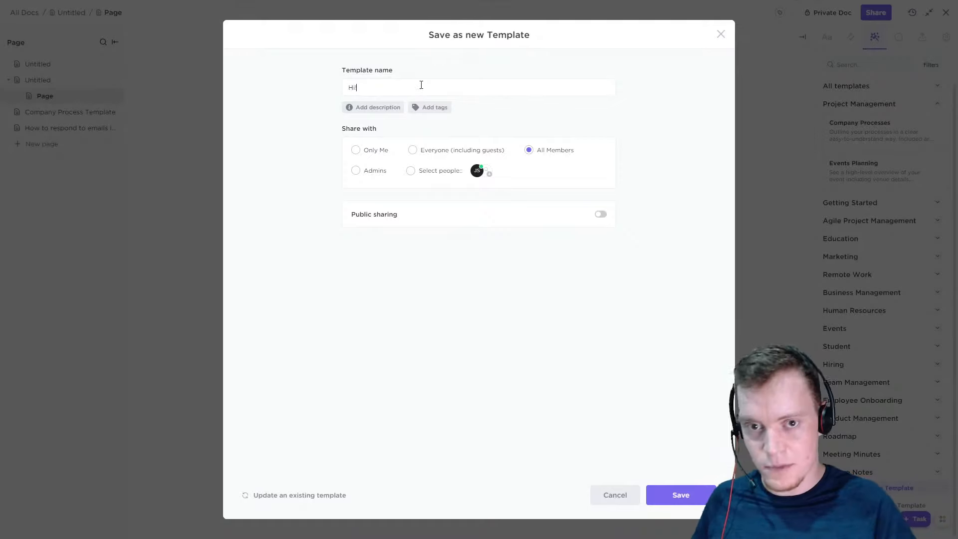
click(659, 495)
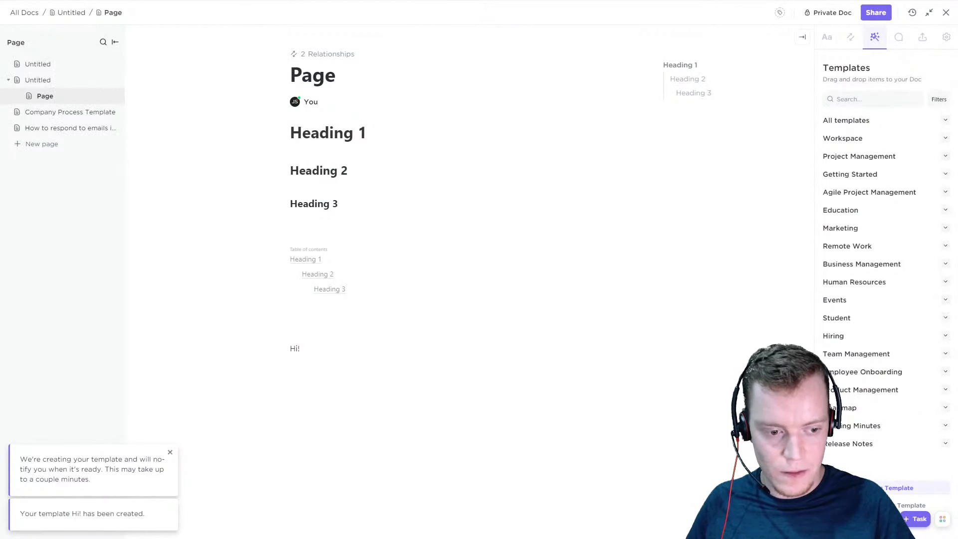
View the option to update an existing template with the Hi! template selected, and cancel the update
click(884, 506)
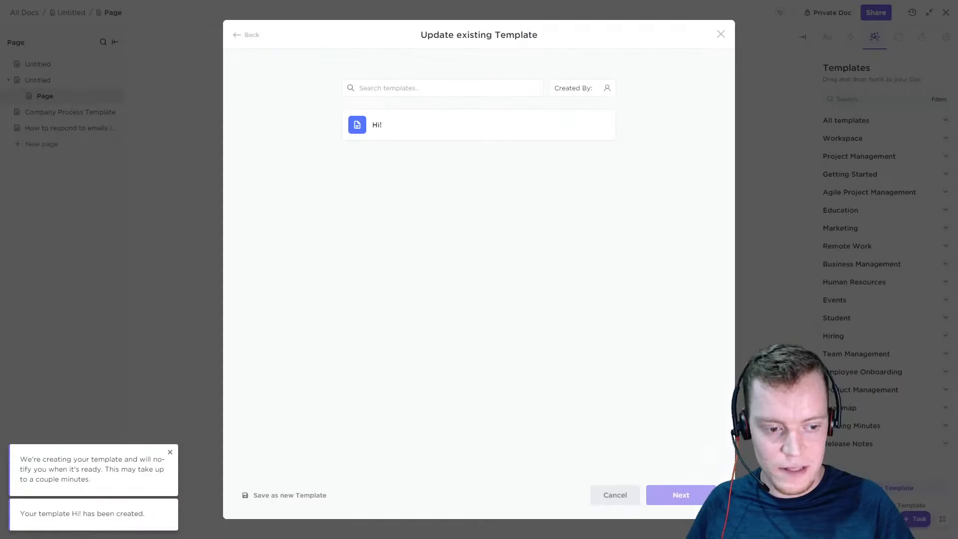
click(498, 131)
click(617, 492)
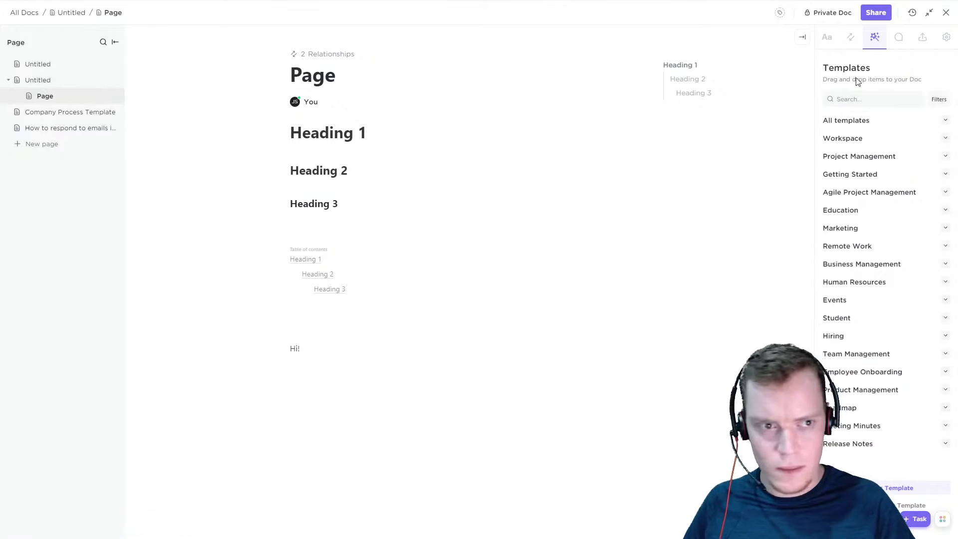
Look through the All templates, Workspace and Project Management categories for the saved Hi! template
click(853, 40)
click(877, 43)
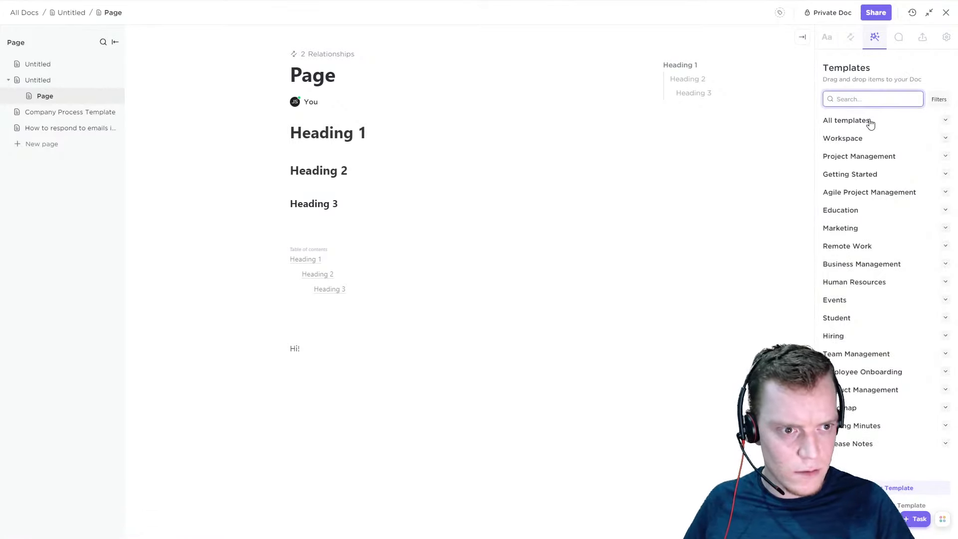
click(870, 124)
click(888, 121)
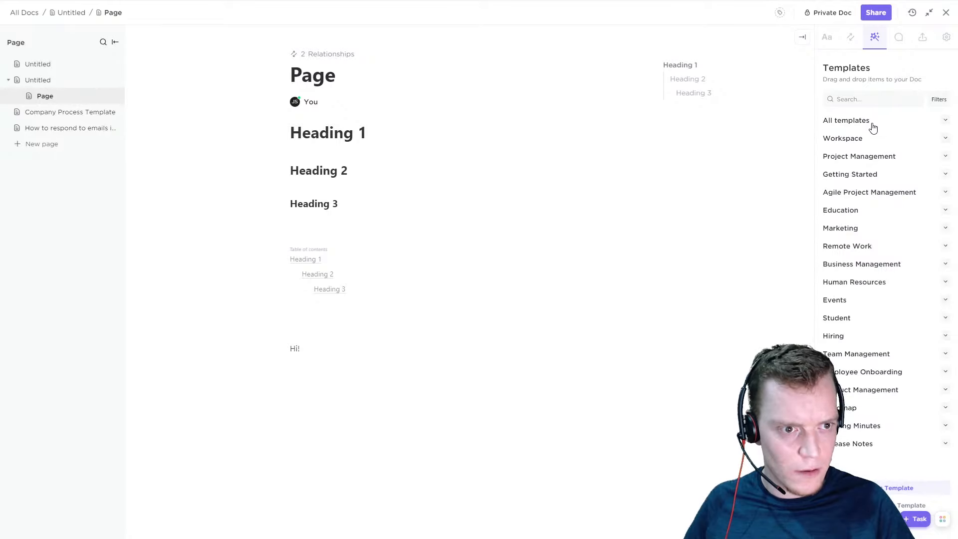
click(873, 139)
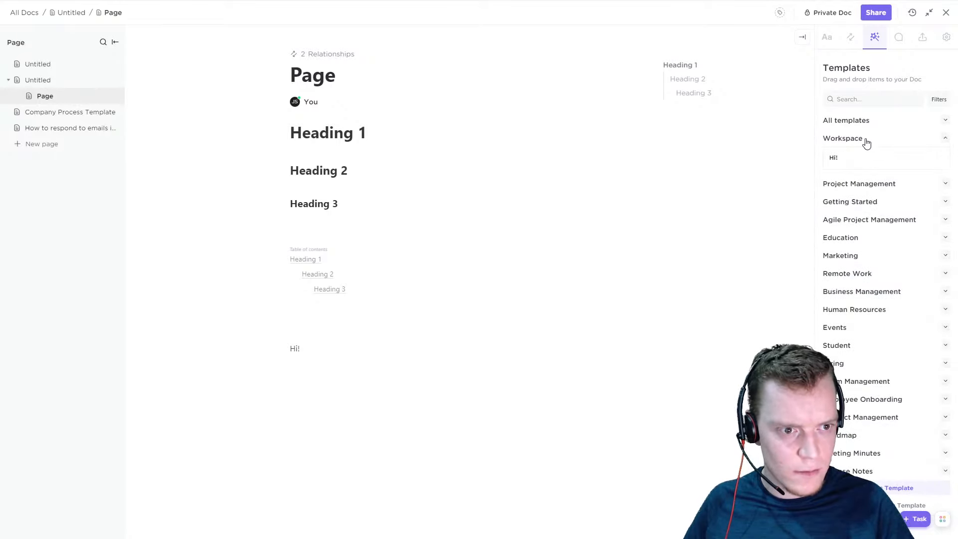
click(873, 140)
drag(832, 140, 856, 140)
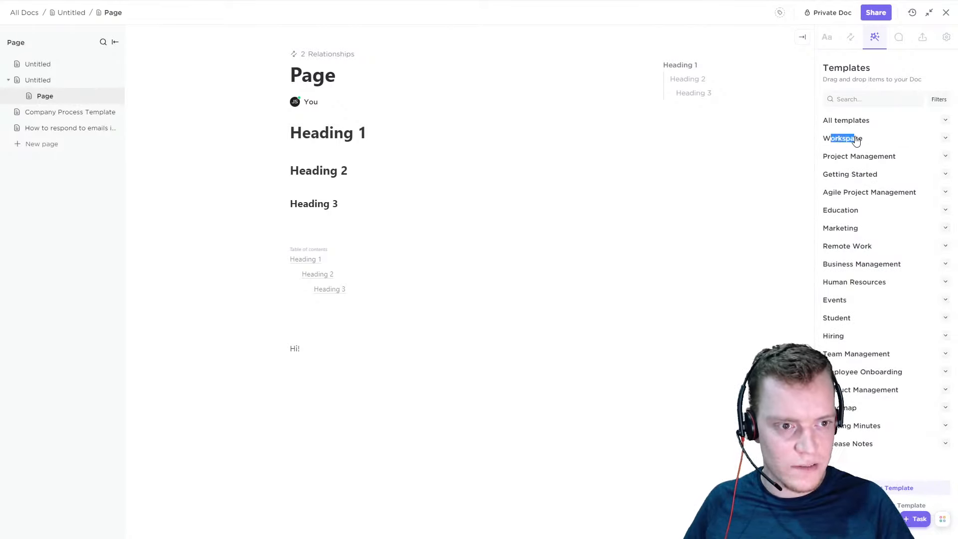
click(857, 140)
click(857, 140)
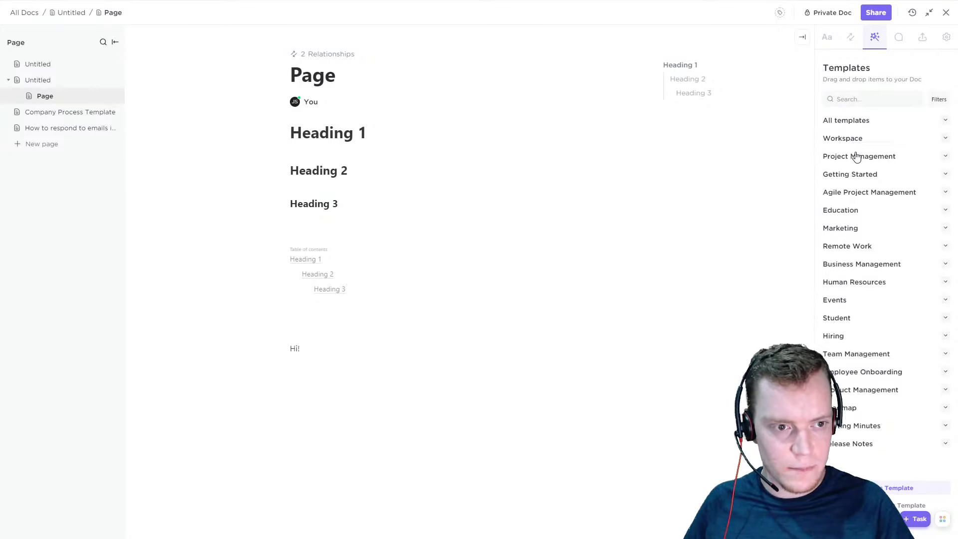
click(857, 156)
click(856, 156)
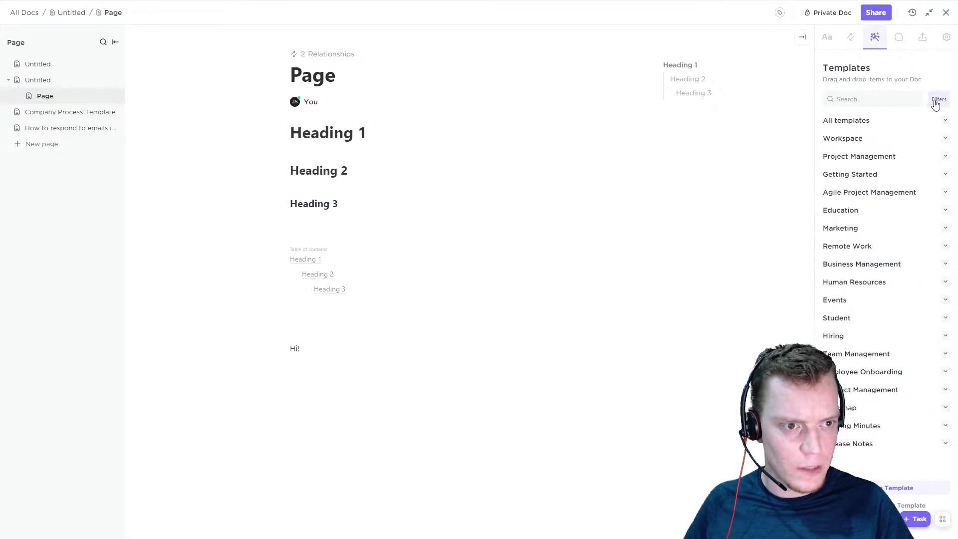
Show the page's comments and add the comment "Hi!" to the "Hi!" text below the table of contents
click(899, 37)
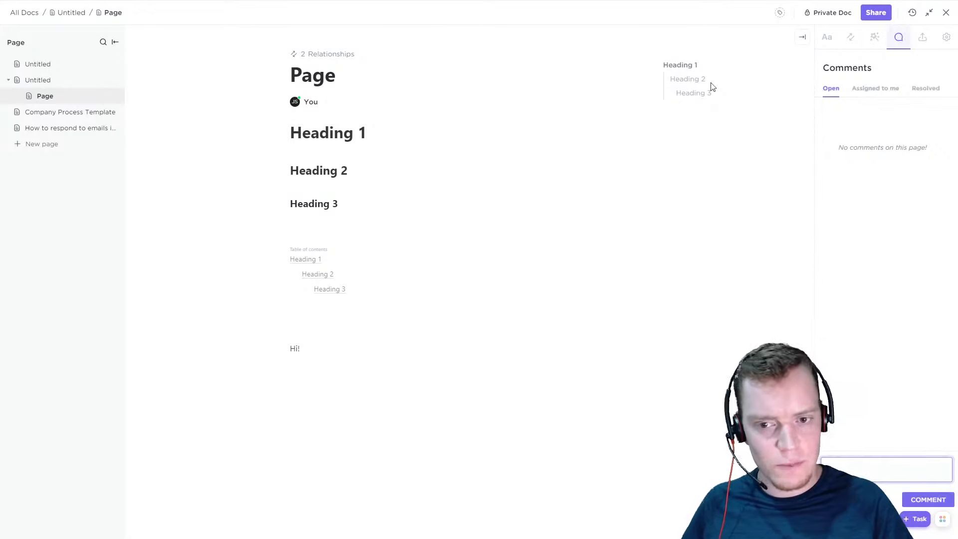
triple_click(294, 348)
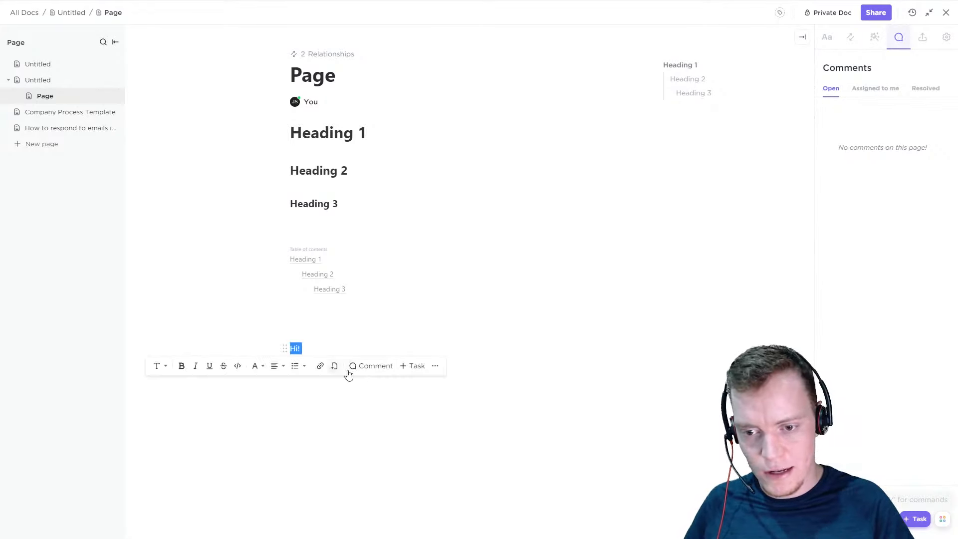
click(373, 368)
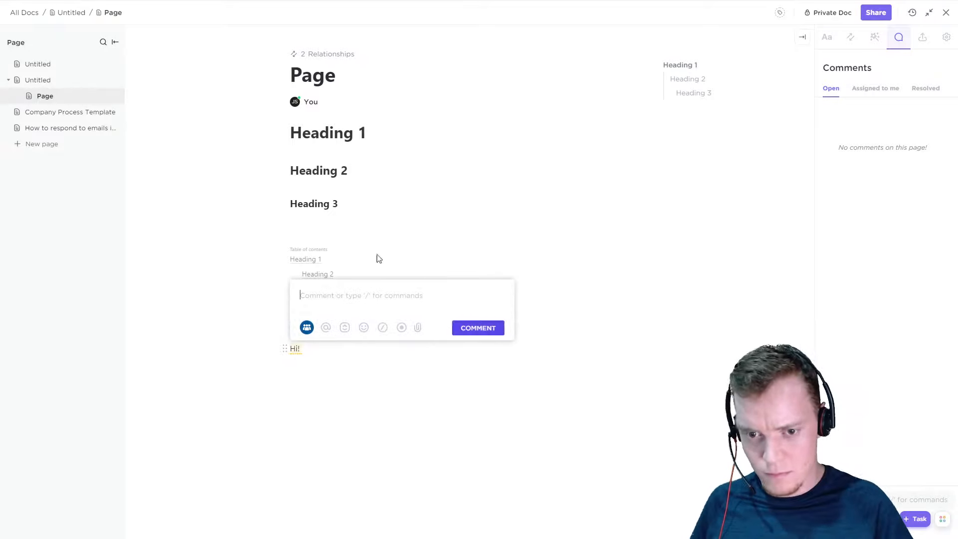
text(Hi!)
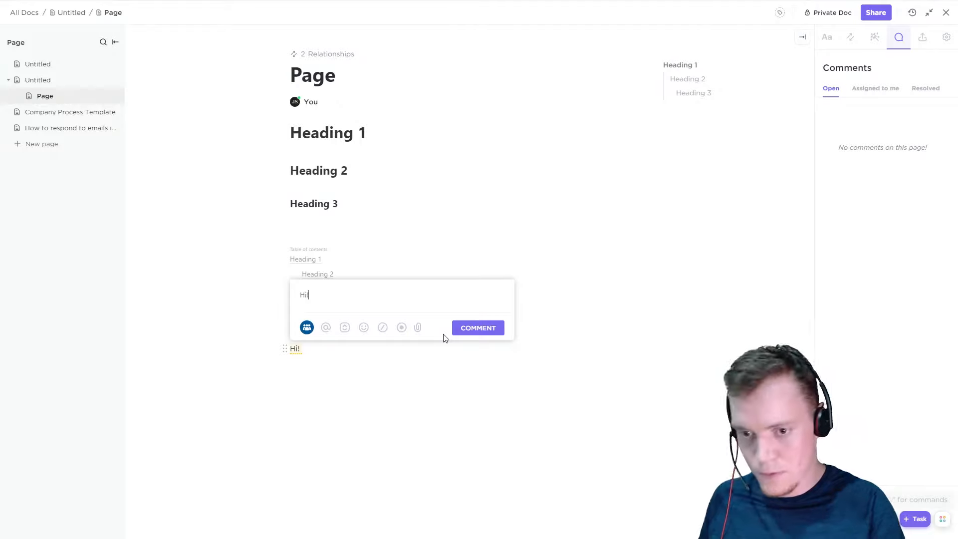
key(Return)
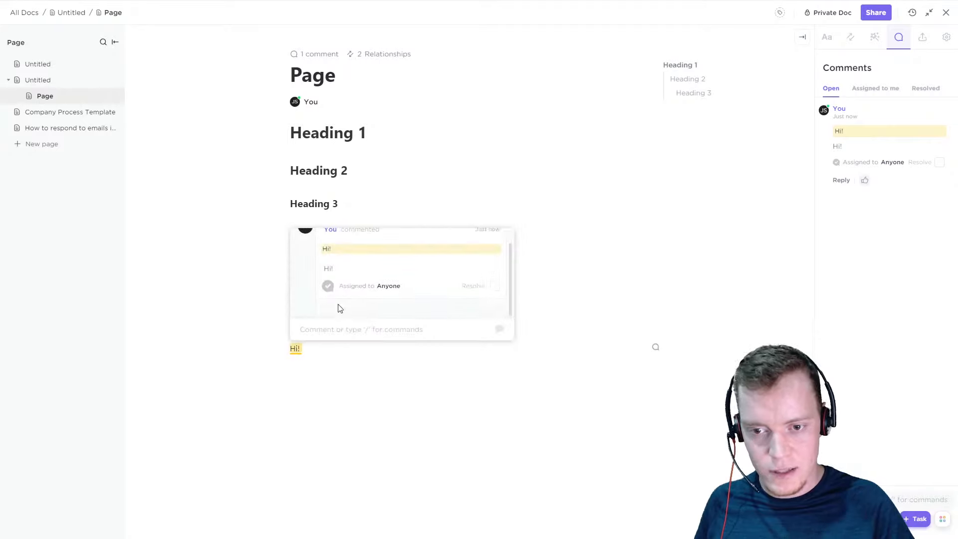
Resolve the "Hi!" comment, and view the comments assigned to me and the resolved comments
click(940, 162)
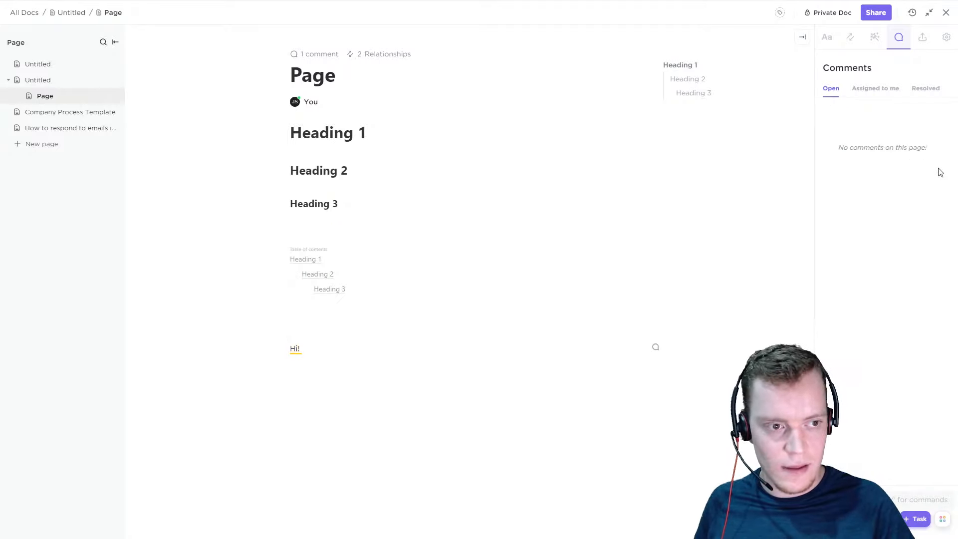
click(883, 95)
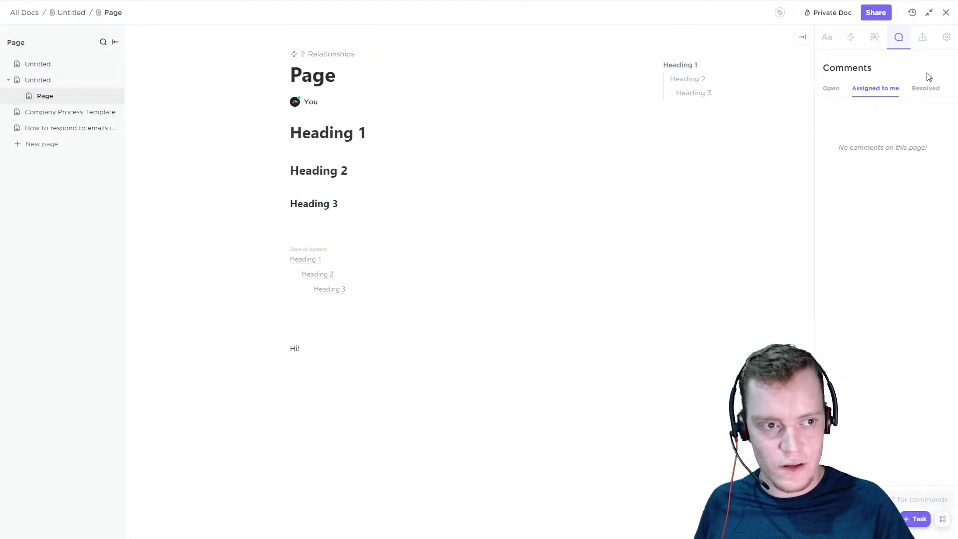
click(925, 89)
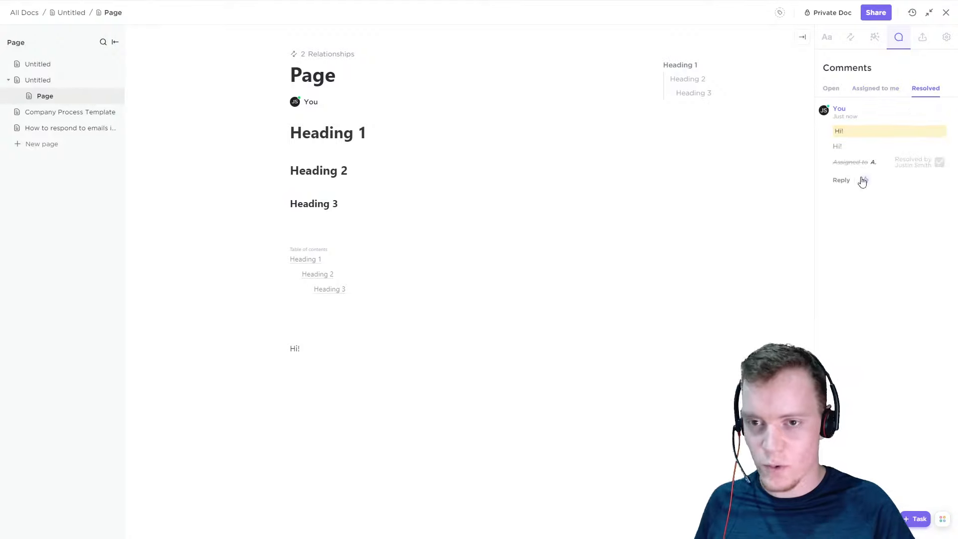
Try the All Pages and This Page export options, start an HTML export of this page, and cancel saving the file
click(923, 38)
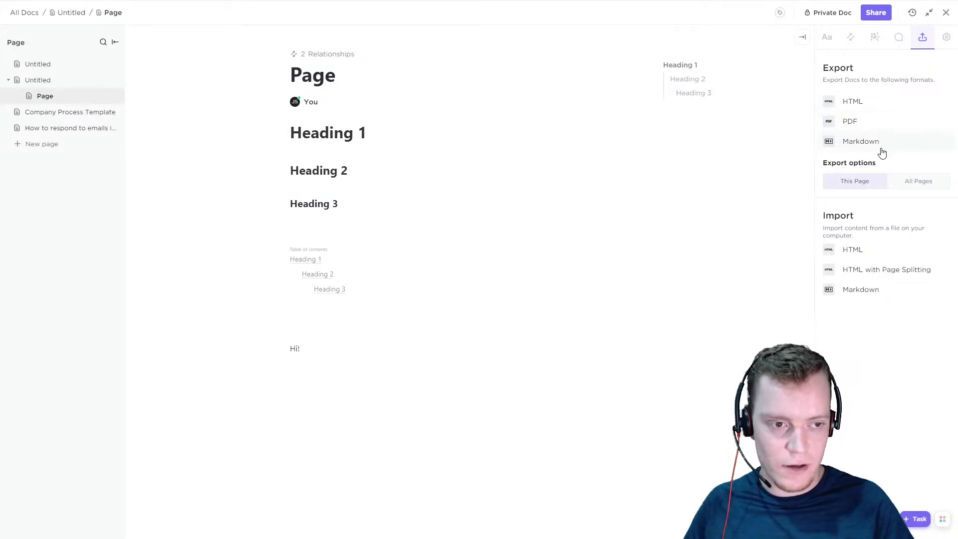
click(905, 182)
click(876, 187)
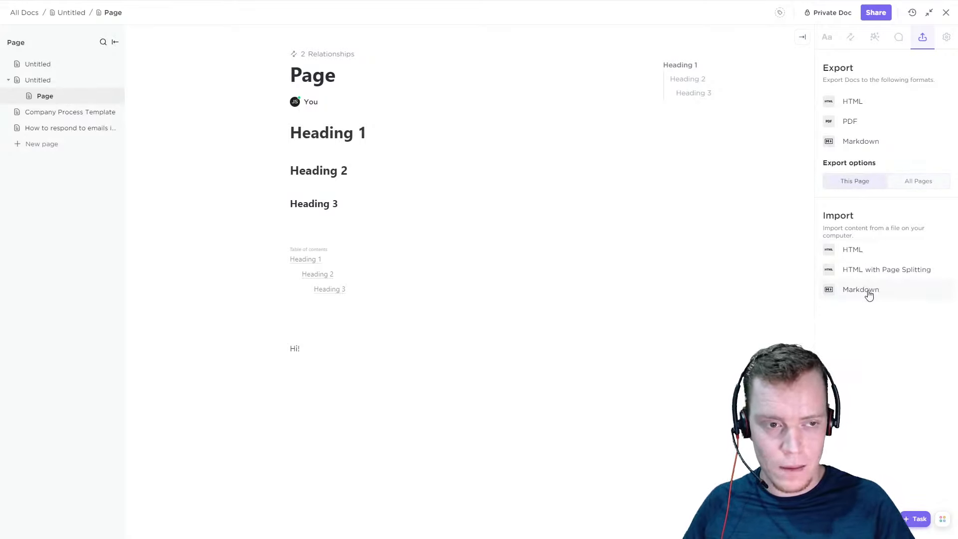
click(884, 110)
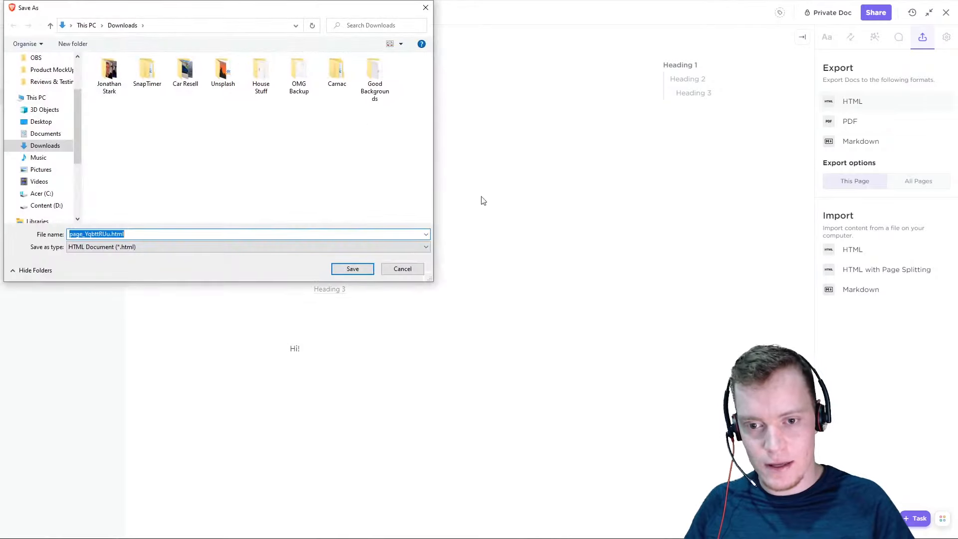
click(402, 270)
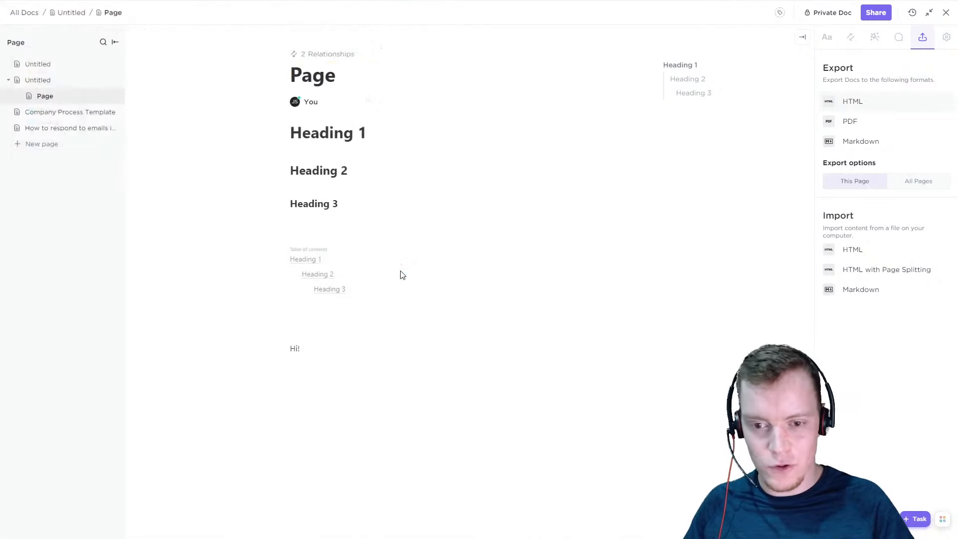
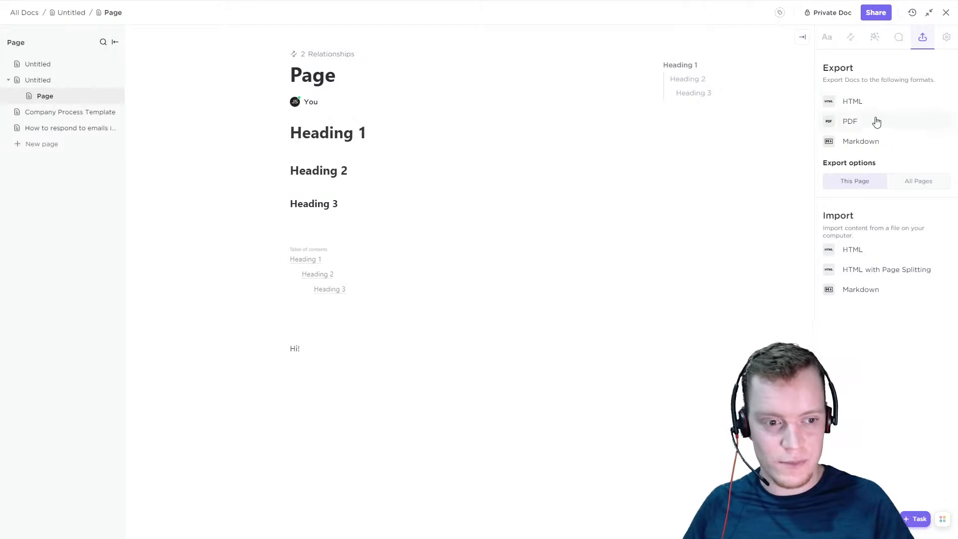
Show the doc's settings and look through the Private and Workspace categories of its doc tags
click(945, 37)
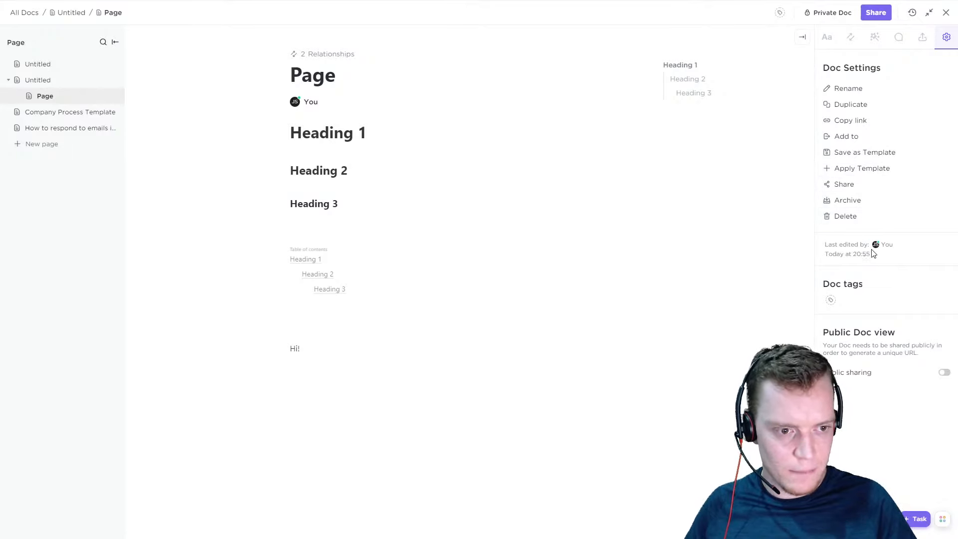
drag(857, 263, 827, 253)
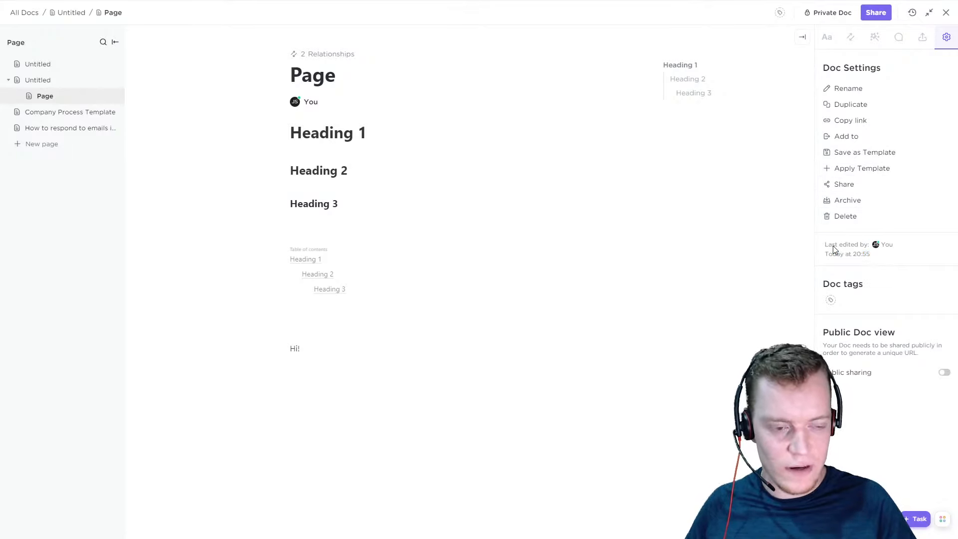
click(831, 301)
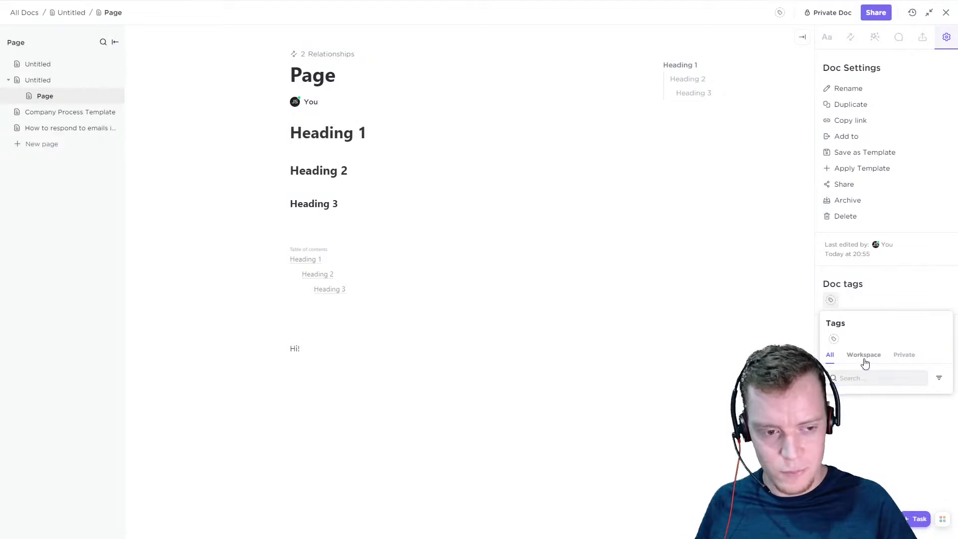
click(894, 356)
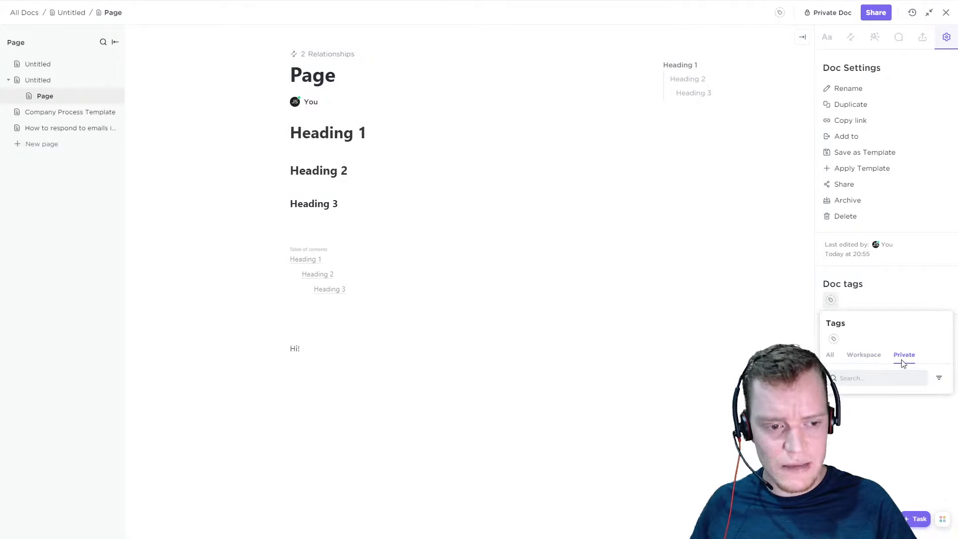
click(858, 359)
click(839, 346)
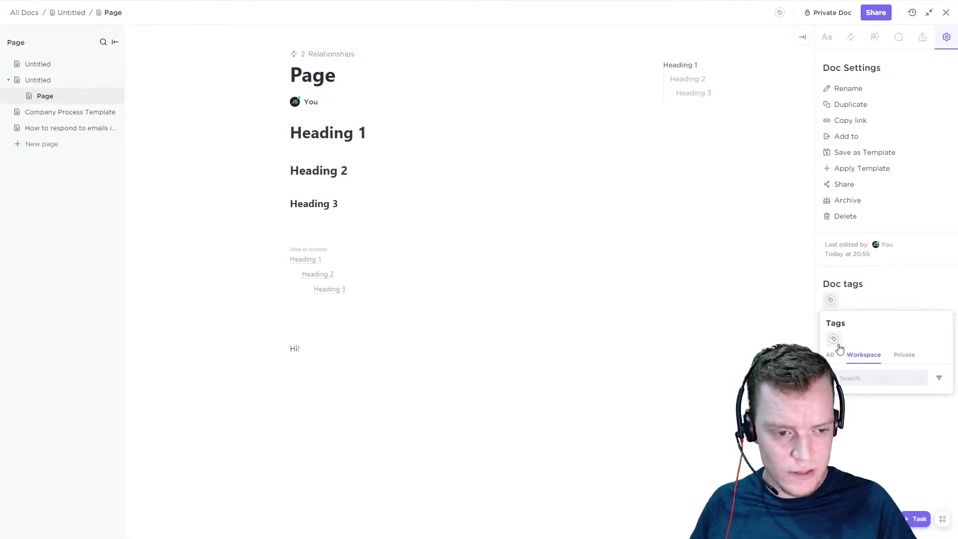
click(732, 295)
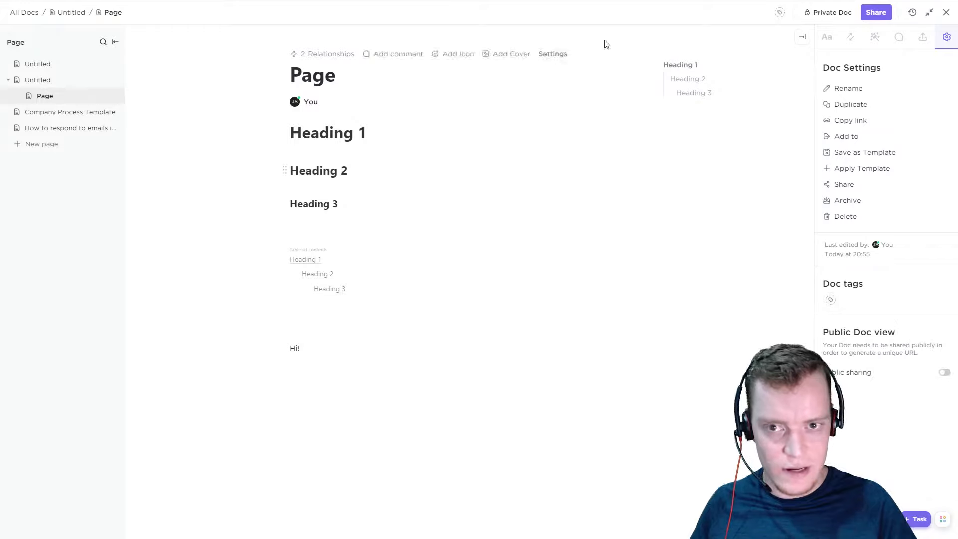
Create the non-private tag "SOP" and apply it to the doc named Page
click(780, 13)
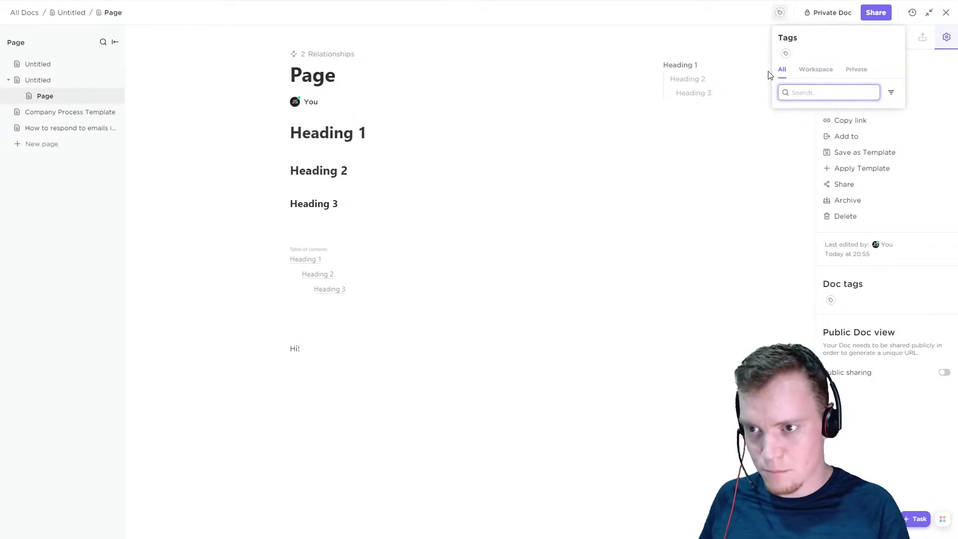
text(SOP)
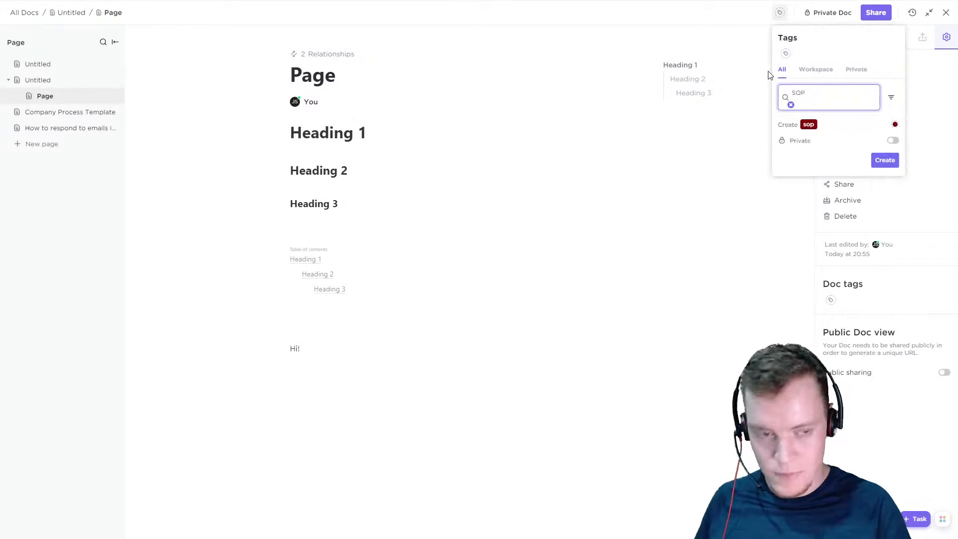
key(Return)
Look through the Workspace, Private and All tag categories of the tagged doc
click(804, 72)
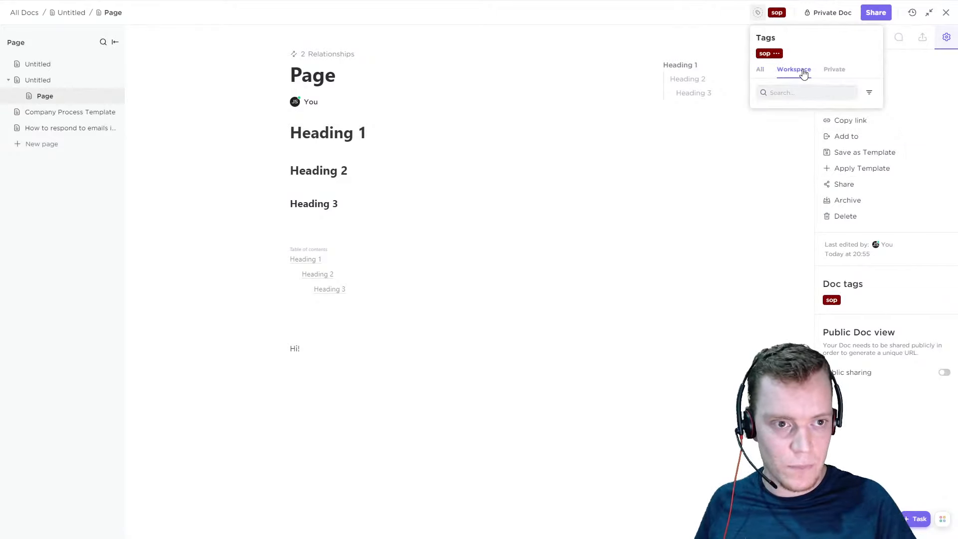
click(837, 74)
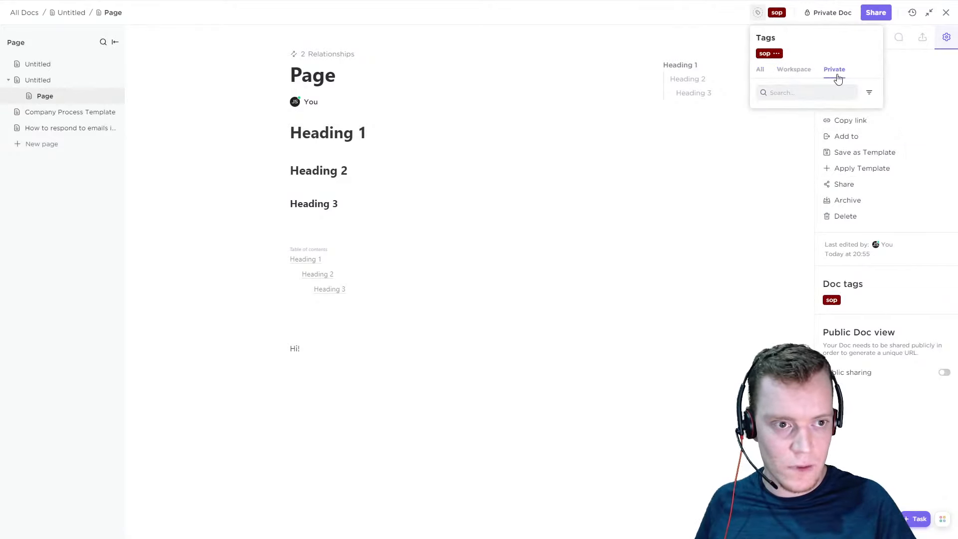
click(795, 69)
click(762, 73)
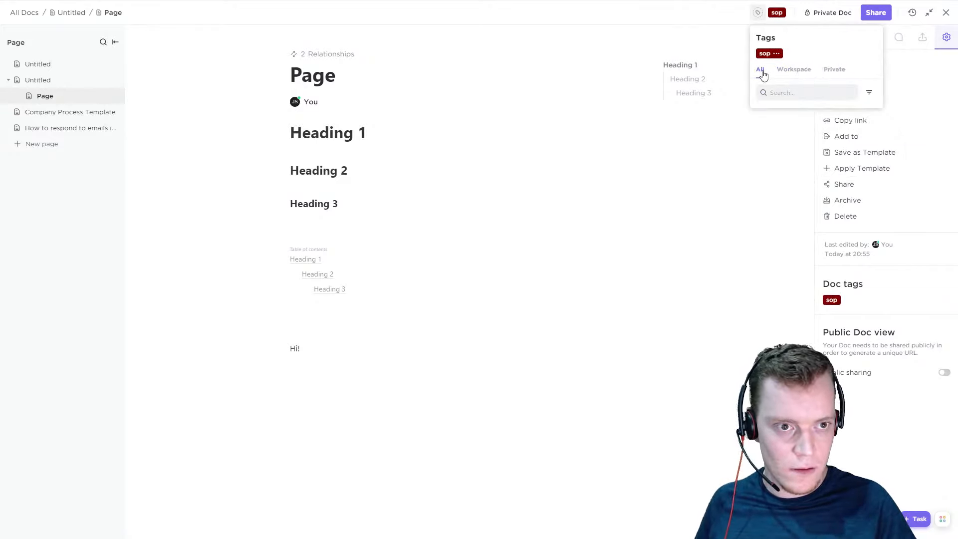
click(794, 69)
click(828, 74)
click(762, 73)
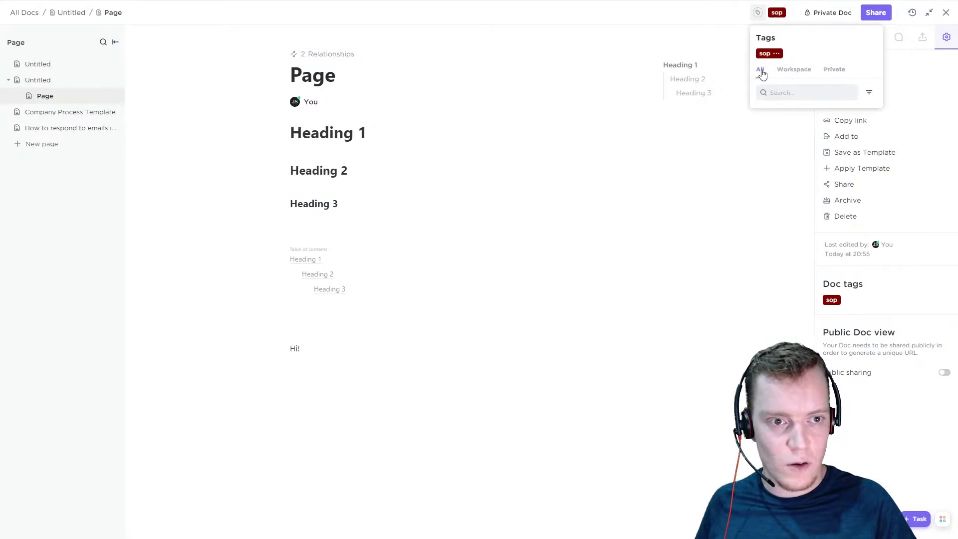
click(794, 70)
Remove the sop tag from the doc and check its options and the Private, All and Workspace tag categories
click(781, 53)
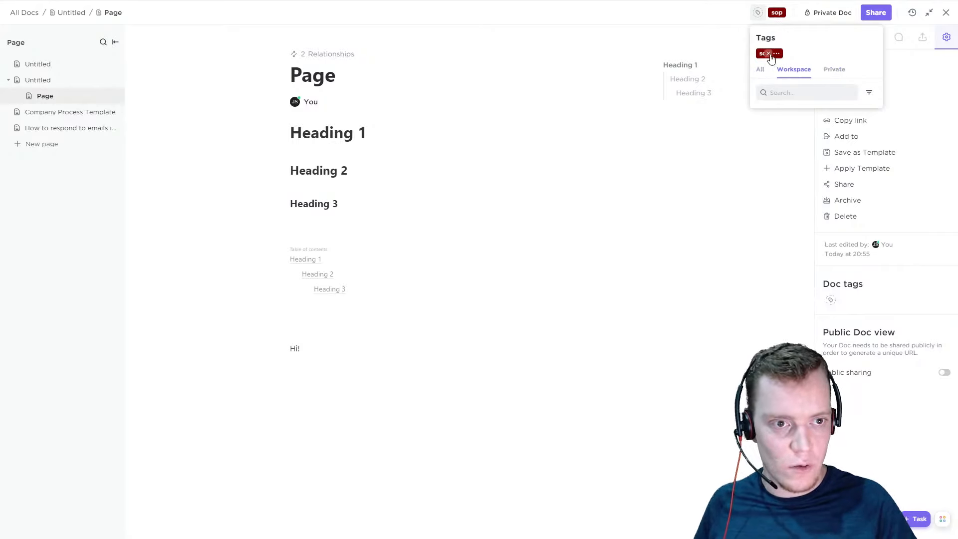
click(854, 69)
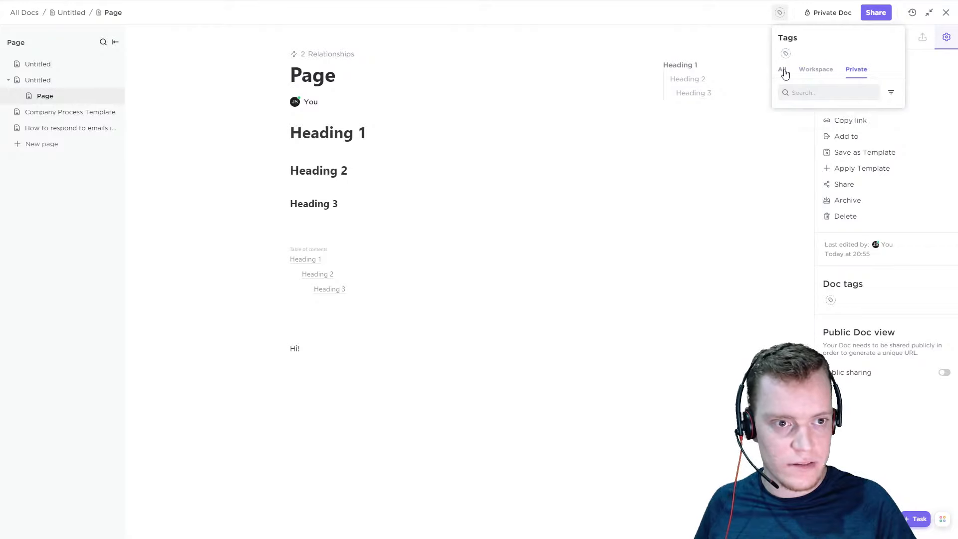
click(783, 70)
click(830, 71)
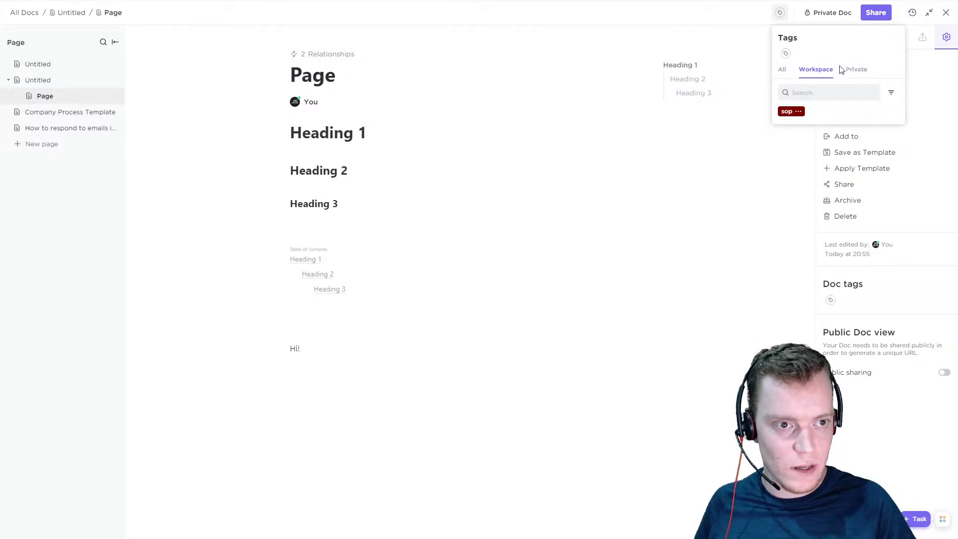
click(799, 111)
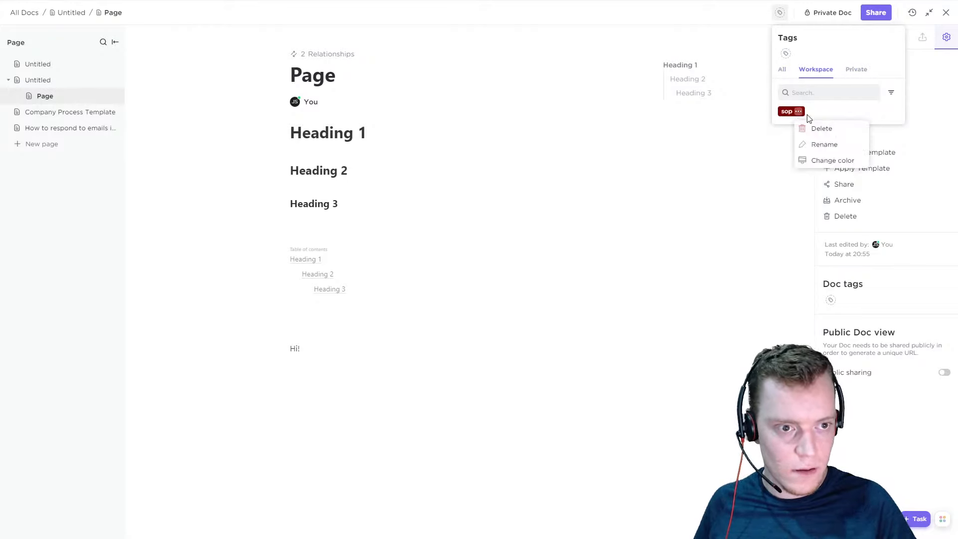
click(825, 108)
click(856, 73)
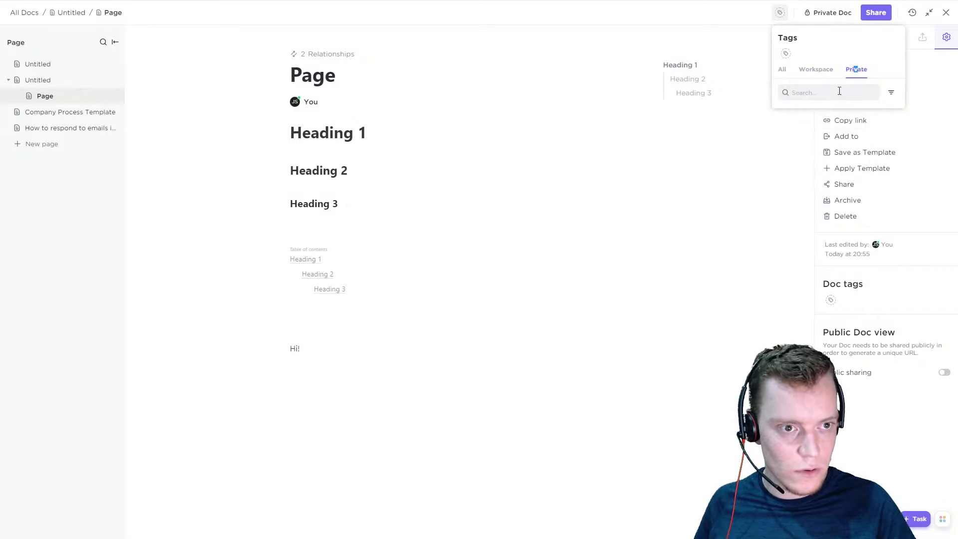
Reapply the sop tag from the Workspace tags to the doc
click(822, 71)
click(787, 111)
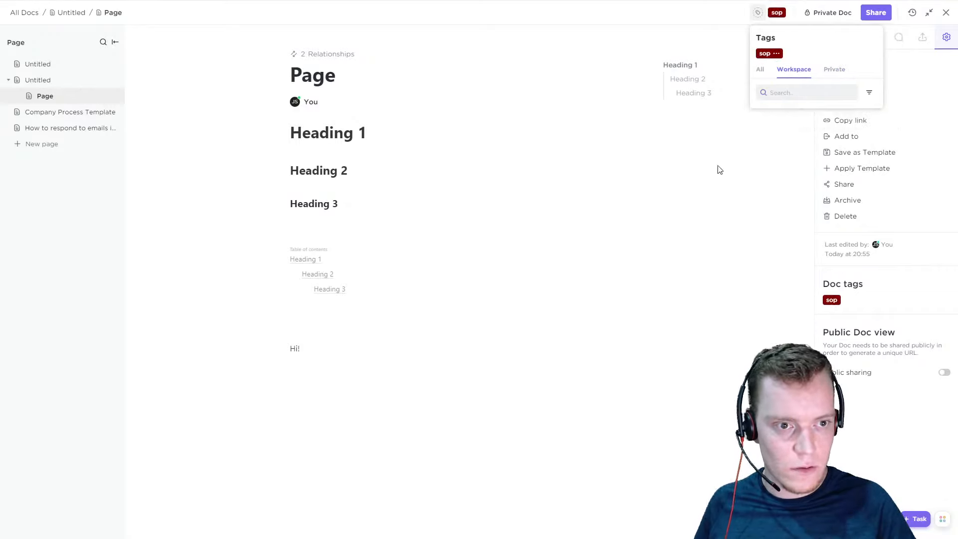
click(253, 142)
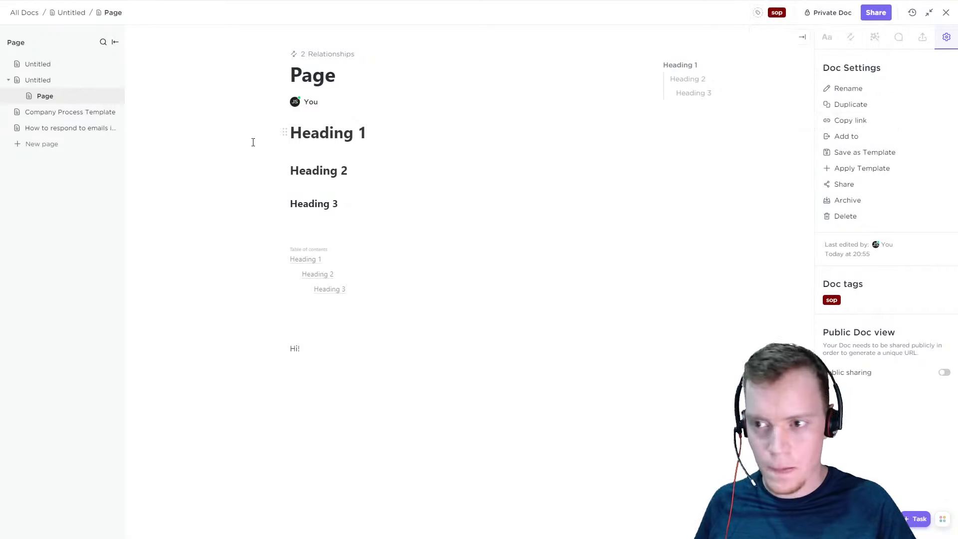
Return to the Docs list, create a new doc and show its available tags
click(954, 14)
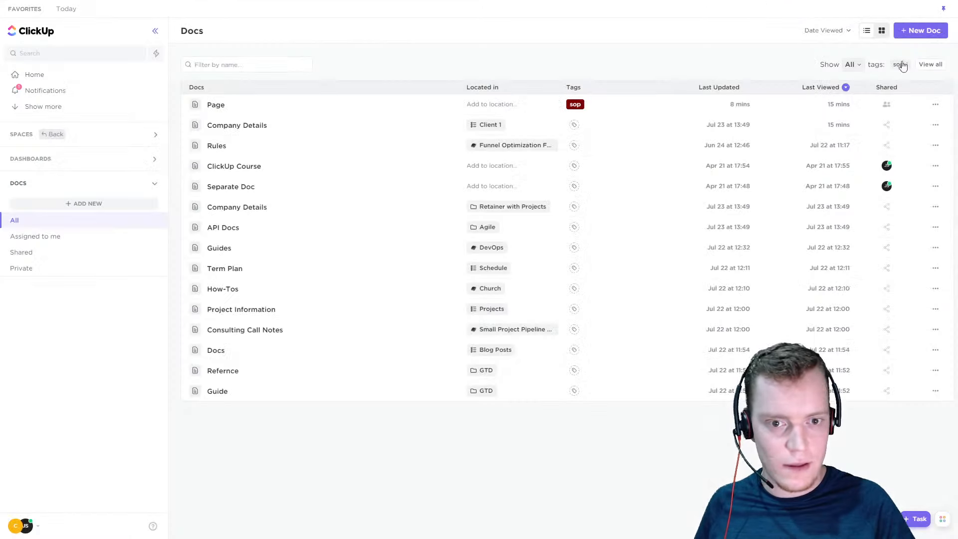
click(918, 32)
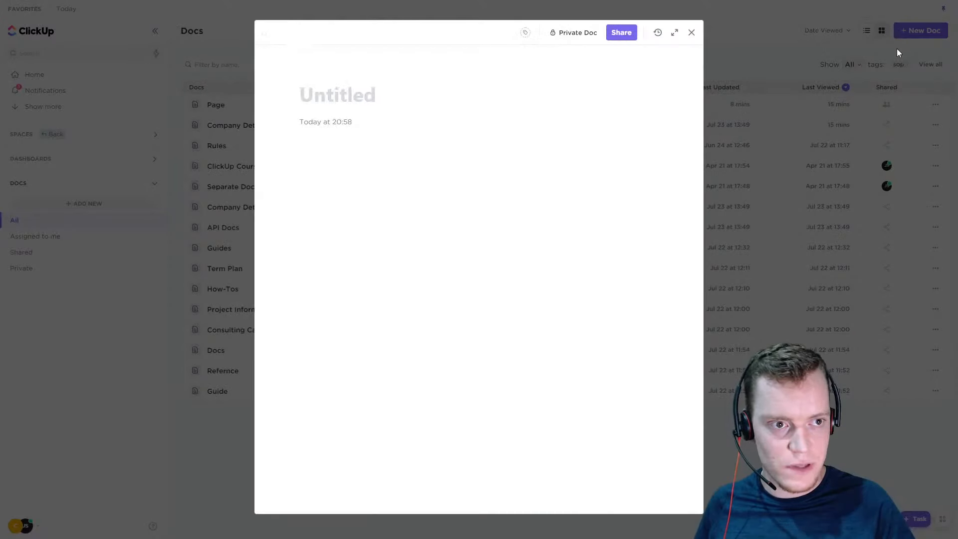
click(526, 33)
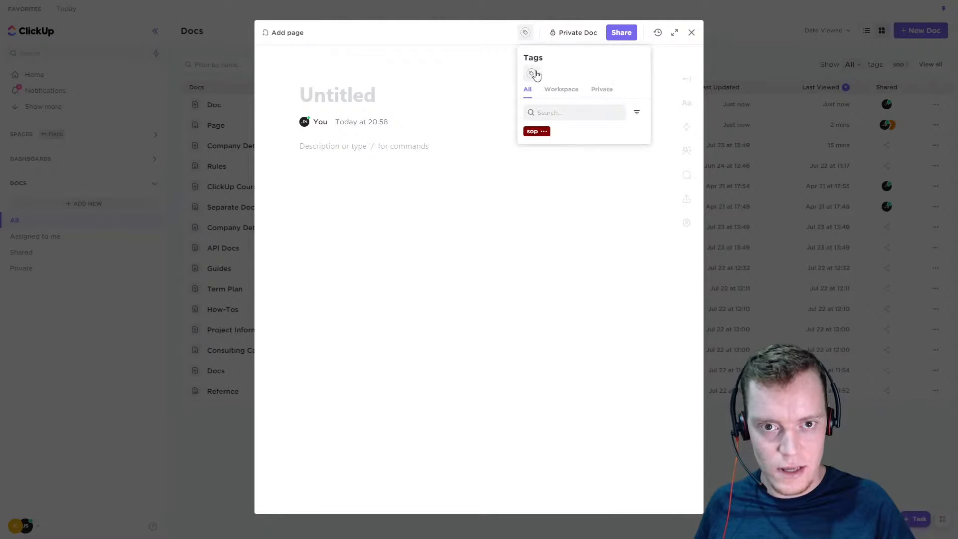
click(513, 64)
click(525, 32)
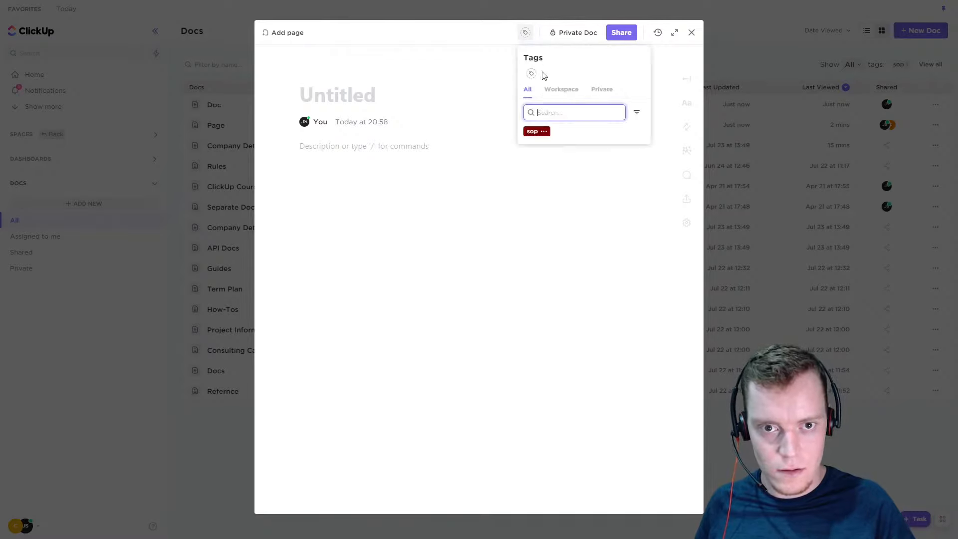
click(531, 74)
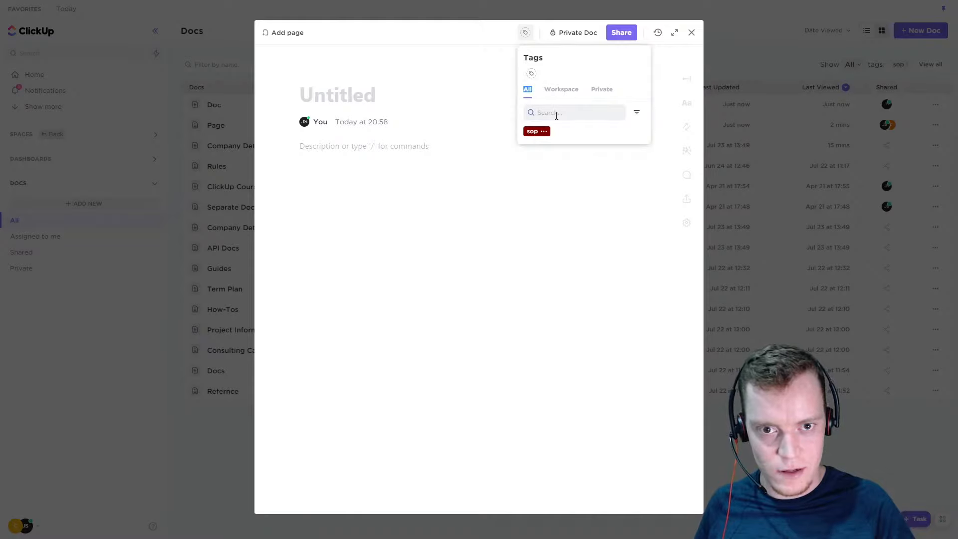
Create the private tag "MyDoc" on the new doc, view the Private tags, and close the doc
click(556, 112)
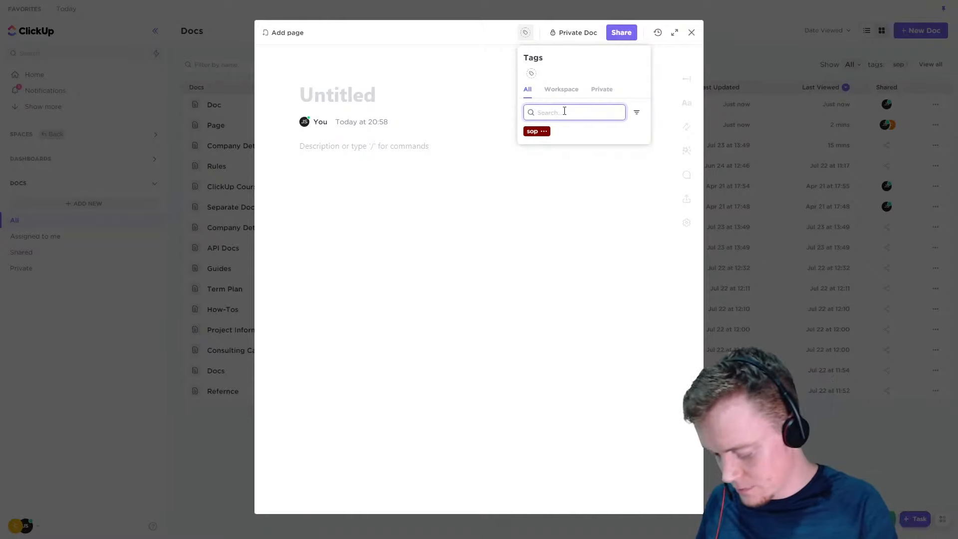
text(MyDoc)
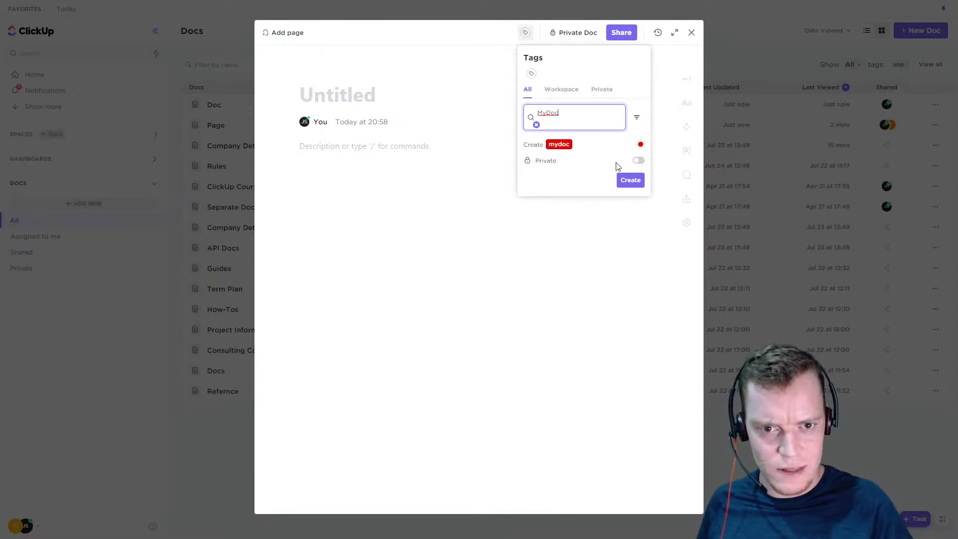
click(640, 161)
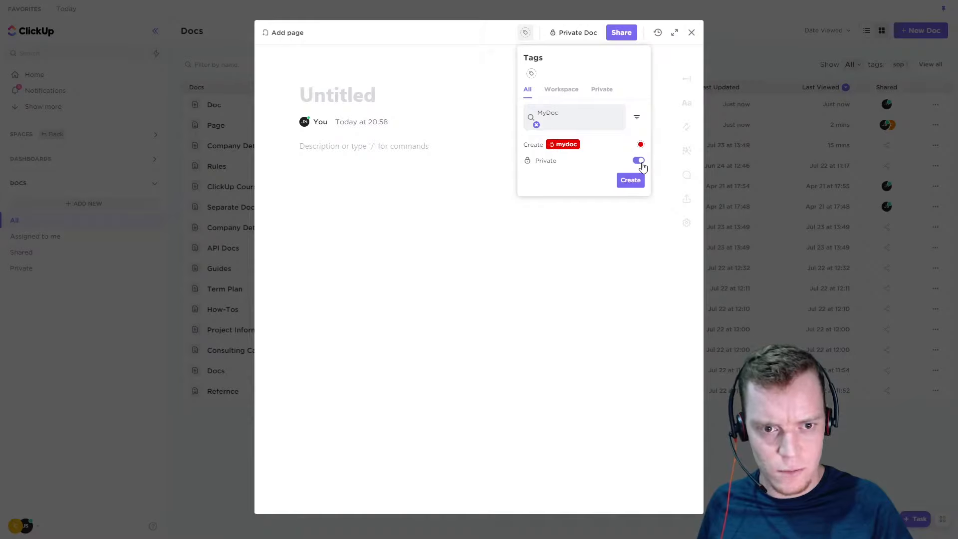
click(630, 180)
click(564, 89)
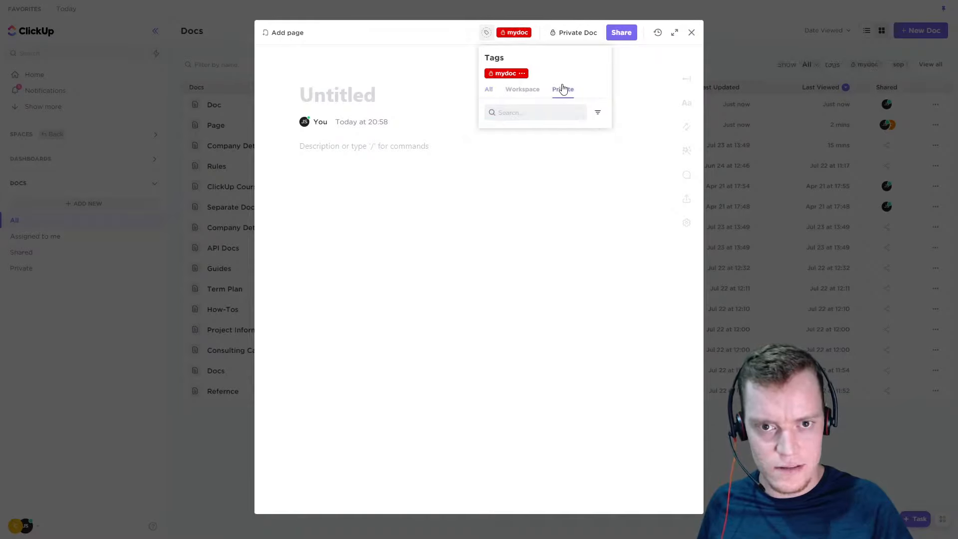
click(691, 33)
click(691, 33)
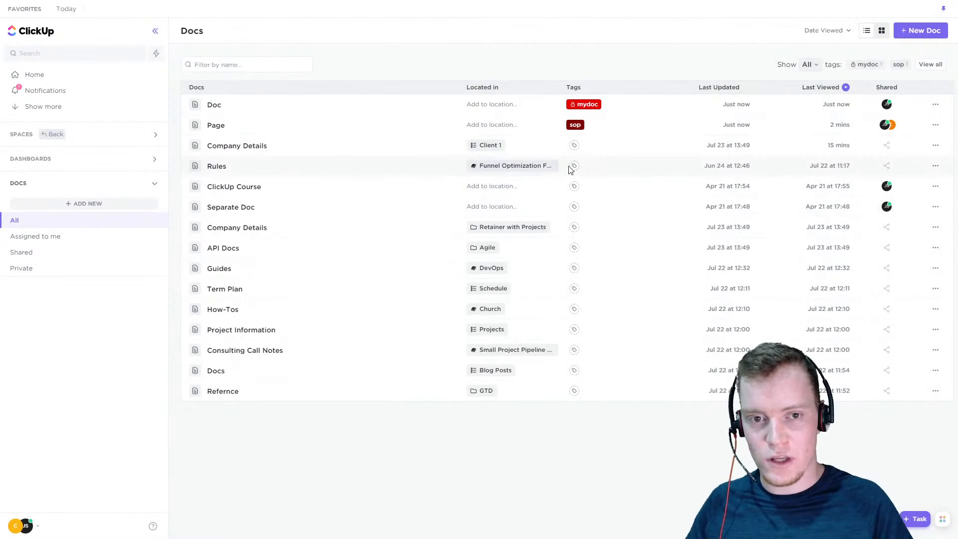
Filter the Docs list by the name "mydoc" and clear the filter
click(274, 66)
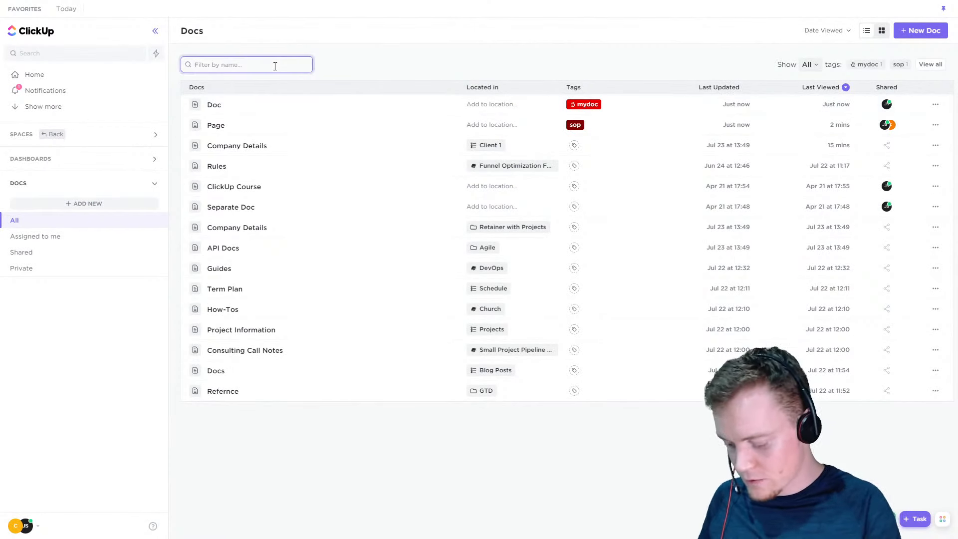
text(mydoc)
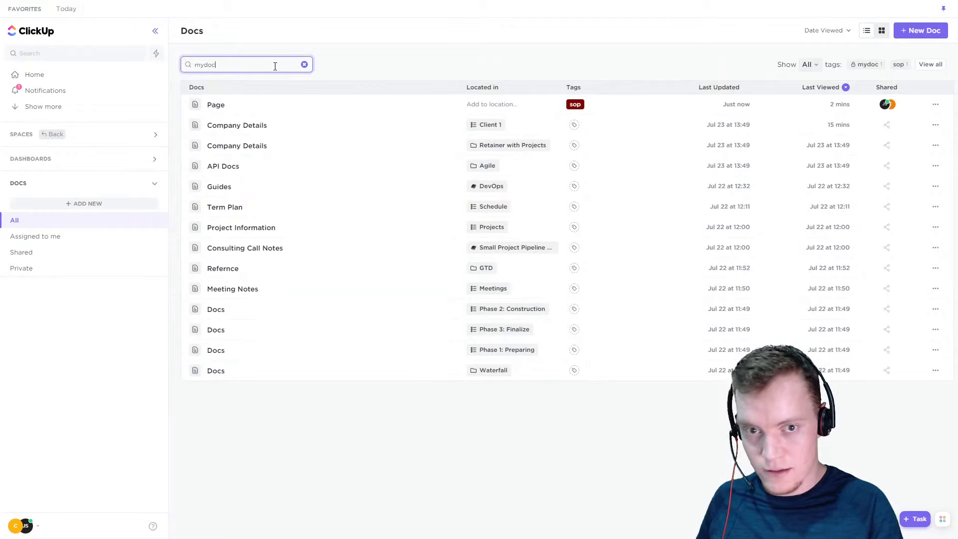
key(BackSpace)
key(BackSpace)
key(BackSpace)
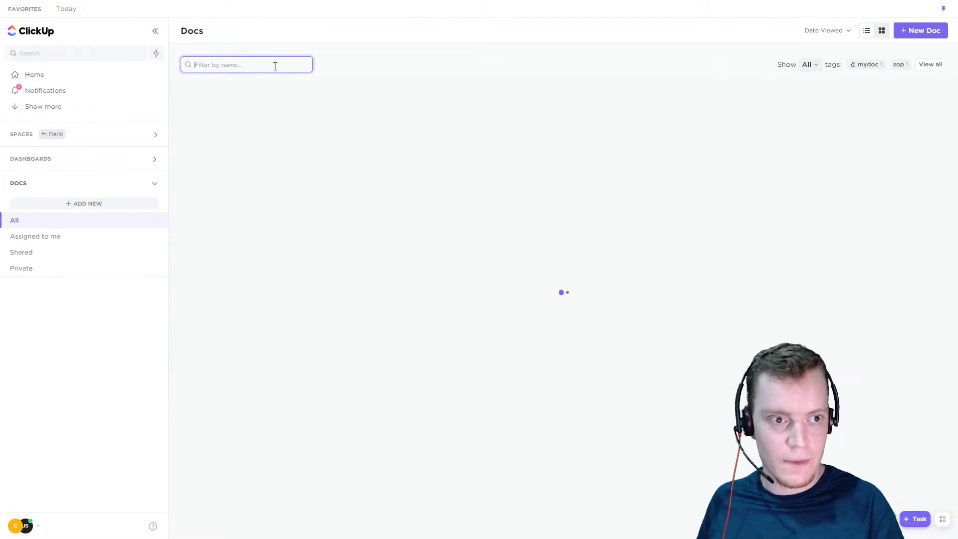
Filter the Docs list by the mydoc tag and by the sop tag, clearing each filter
click(866, 65)
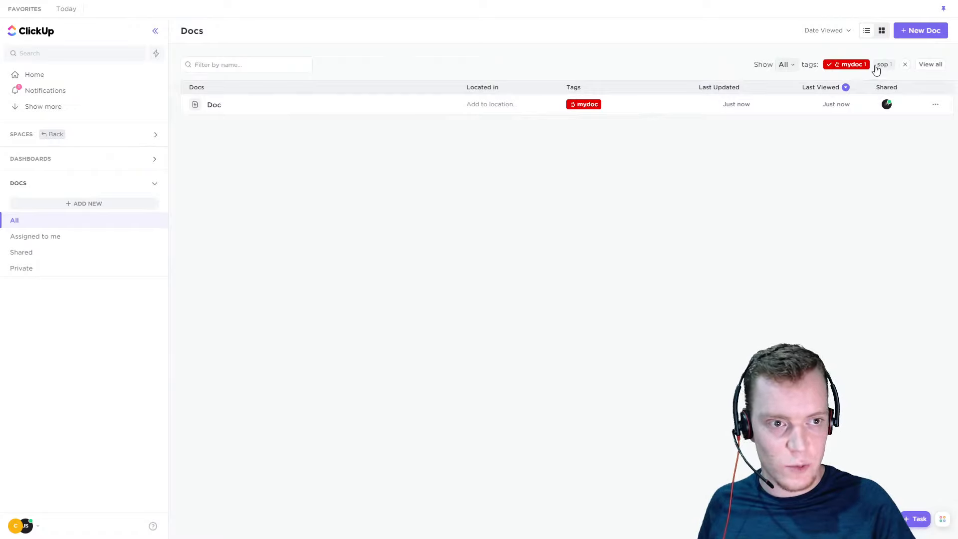
click(905, 64)
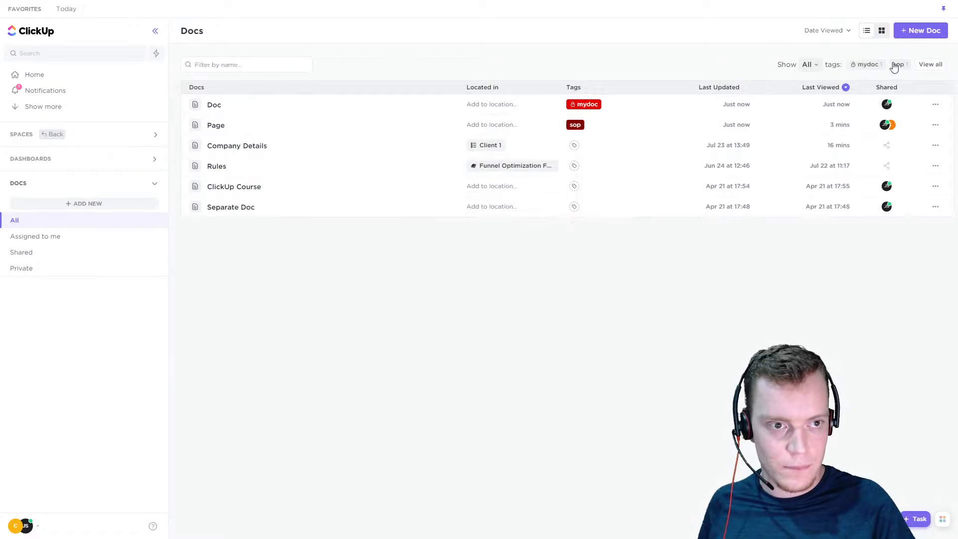
click(899, 65)
click(906, 68)
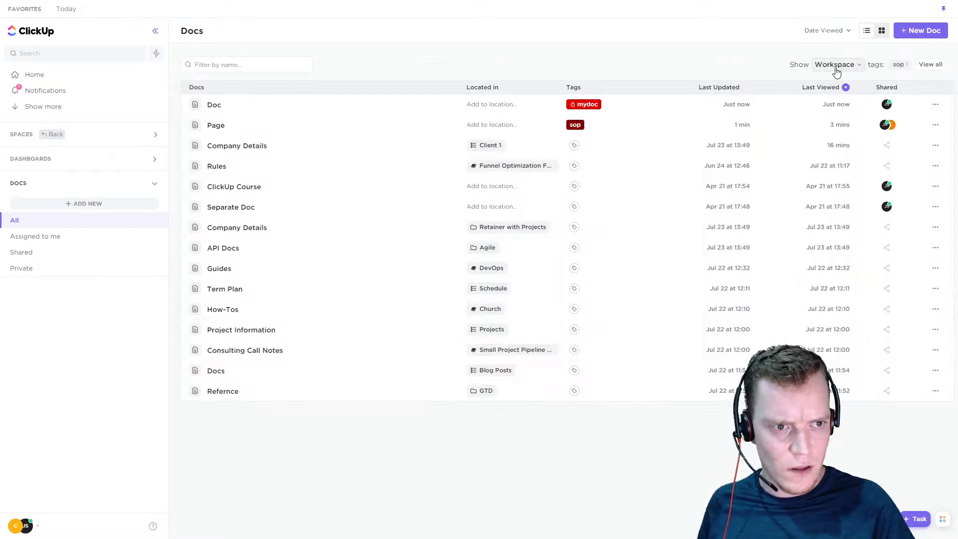
Show all tags above the Docs list and sort the docs by Last Updated
click(836, 67)
click(837, 103)
click(725, 51)
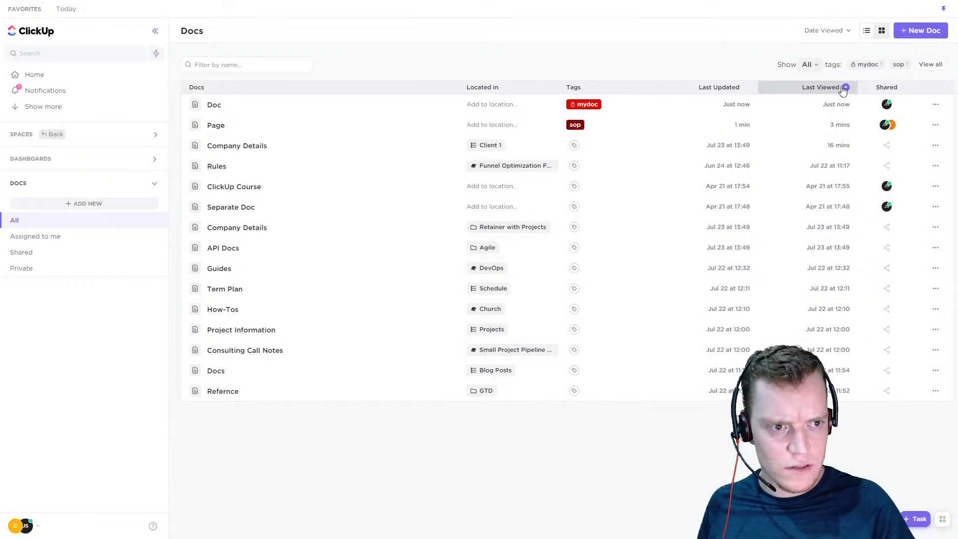
click(746, 90)
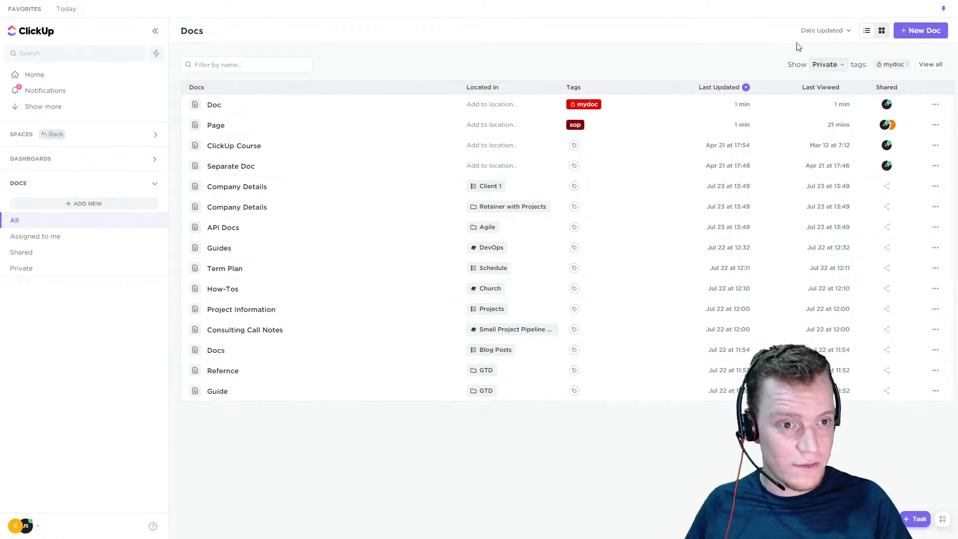
Switch the displayed doc tags to Workspace and back to All
click(826, 66)
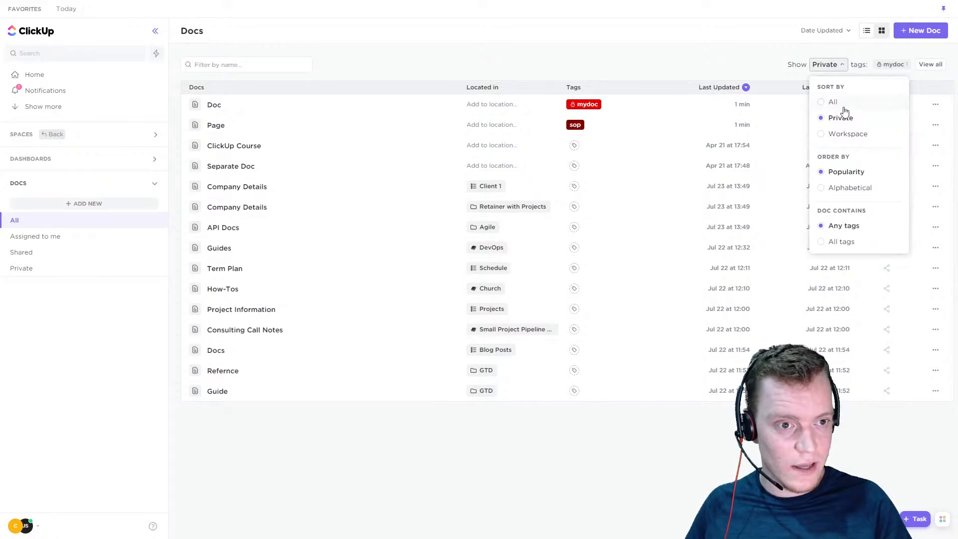
click(836, 134)
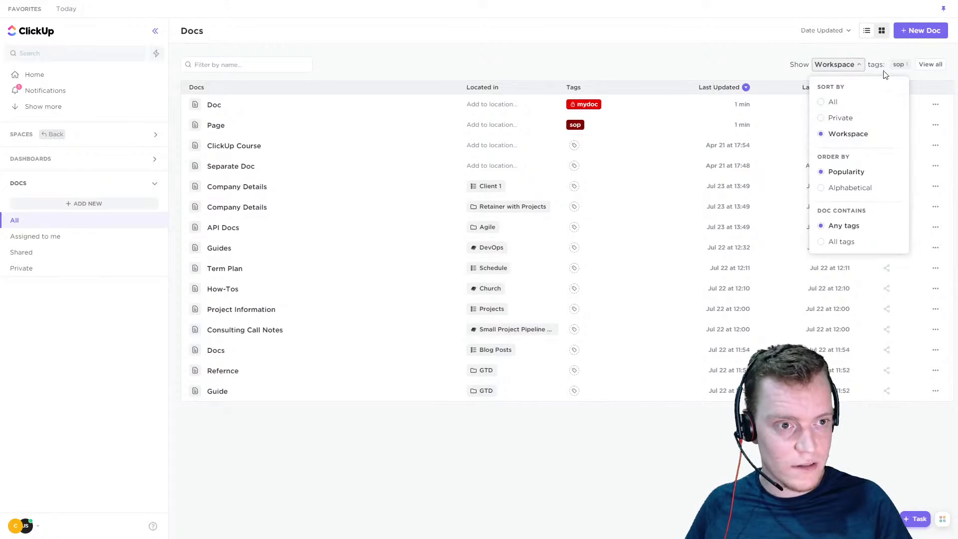
click(834, 105)
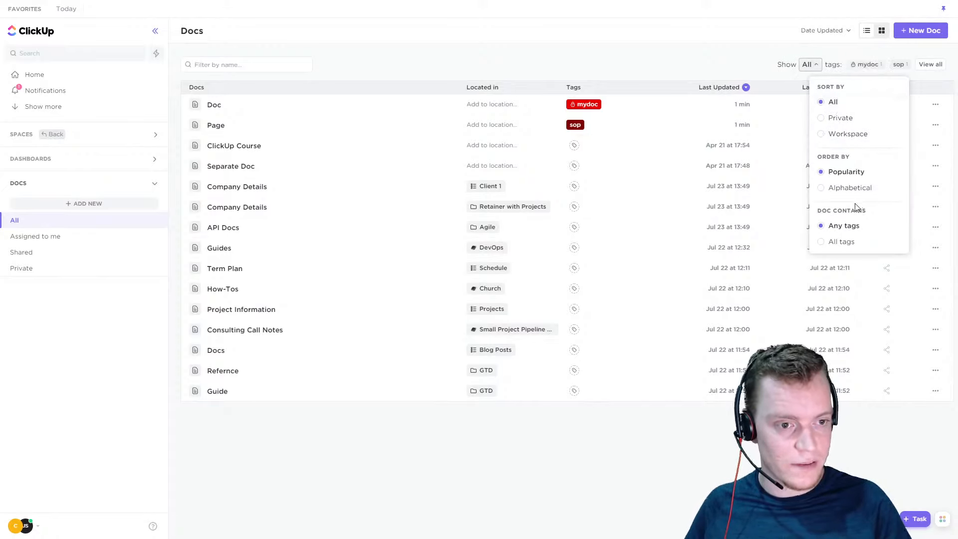
click(752, 75)
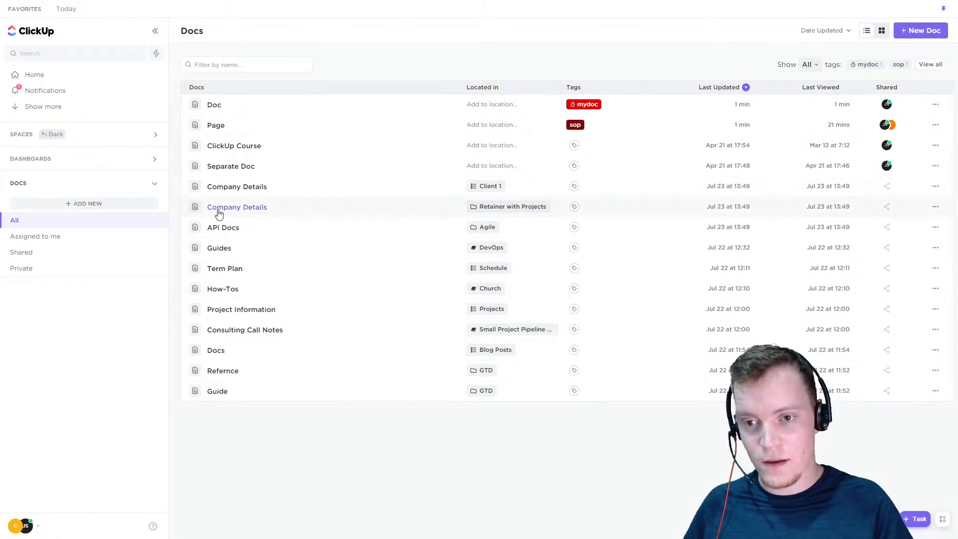
Review the tag display options for sorting, ordering and matching any or all tags
click(268, 65)
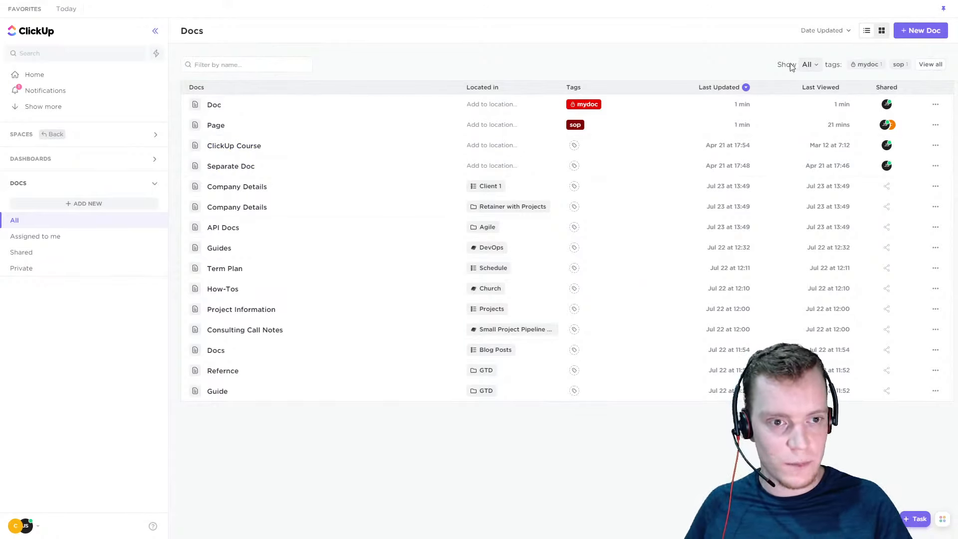
click(809, 65)
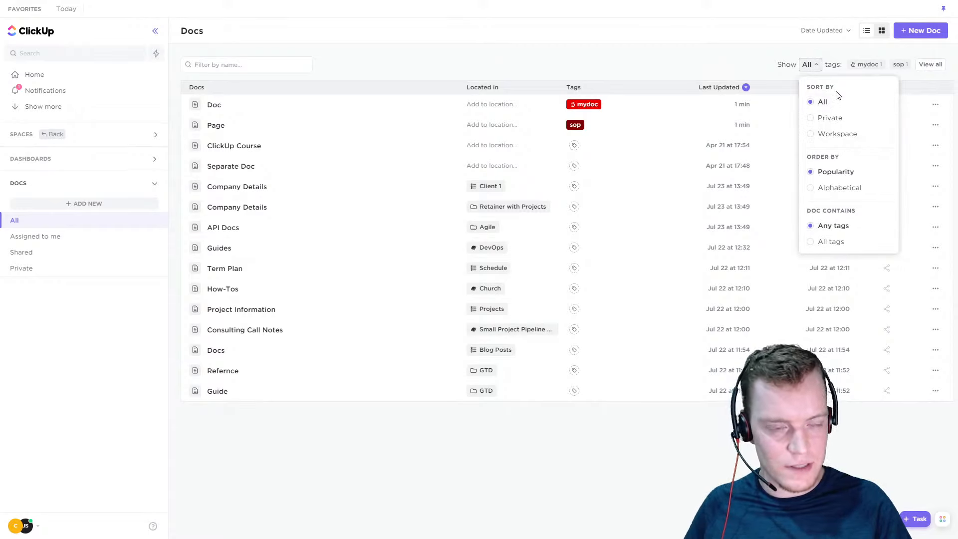
click(778, 67)
click(810, 65)
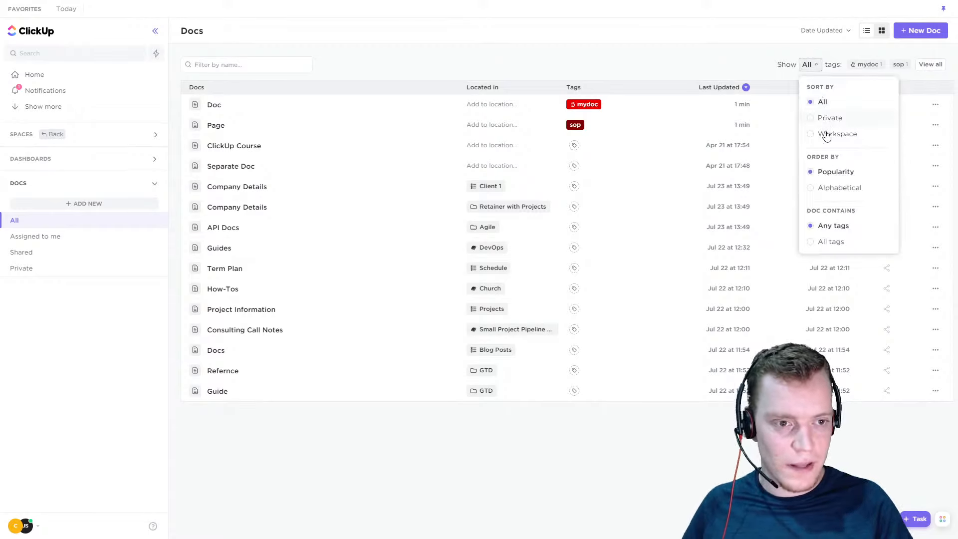
Filter the Docs list by the private mydoc tag and clear the filter
click(871, 66)
click(873, 66)
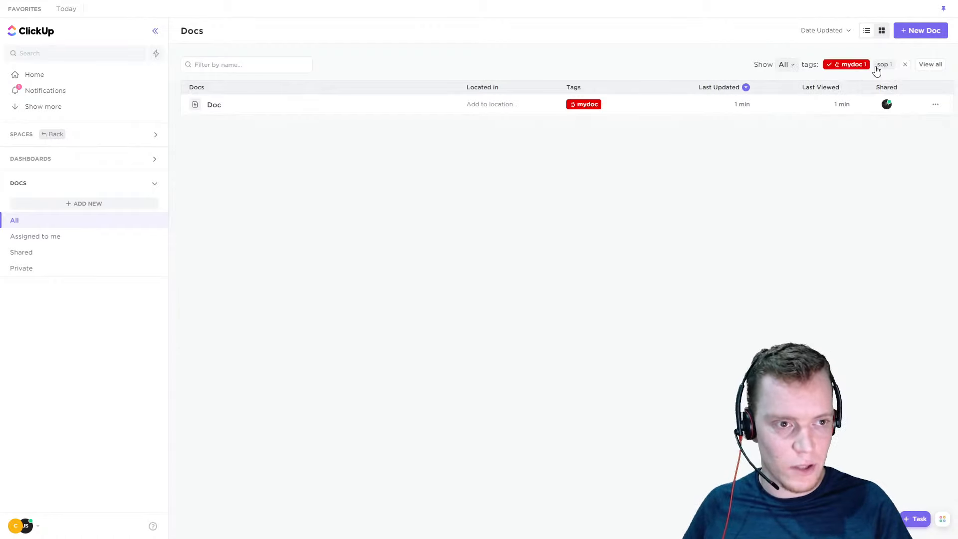
click(867, 64)
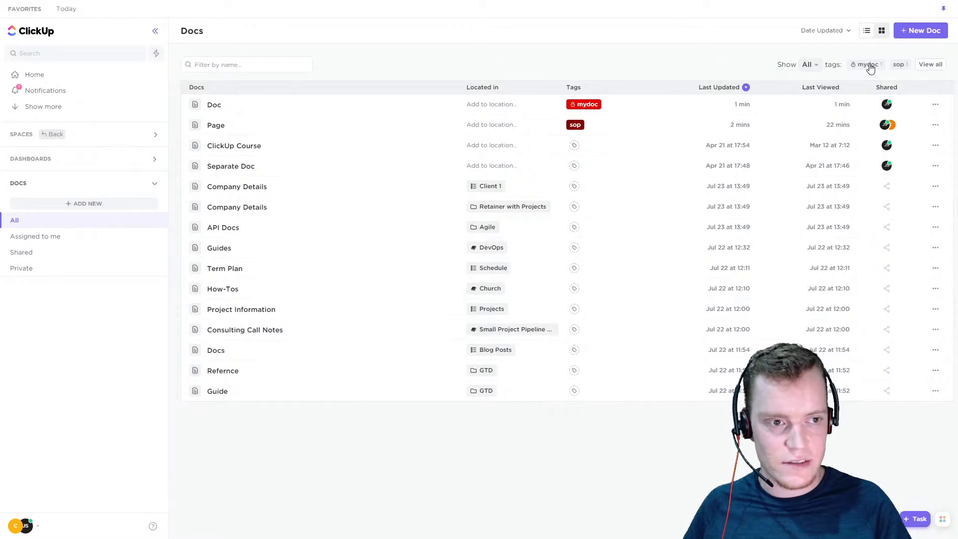
View the full list of doc tags and close it
click(928, 68)
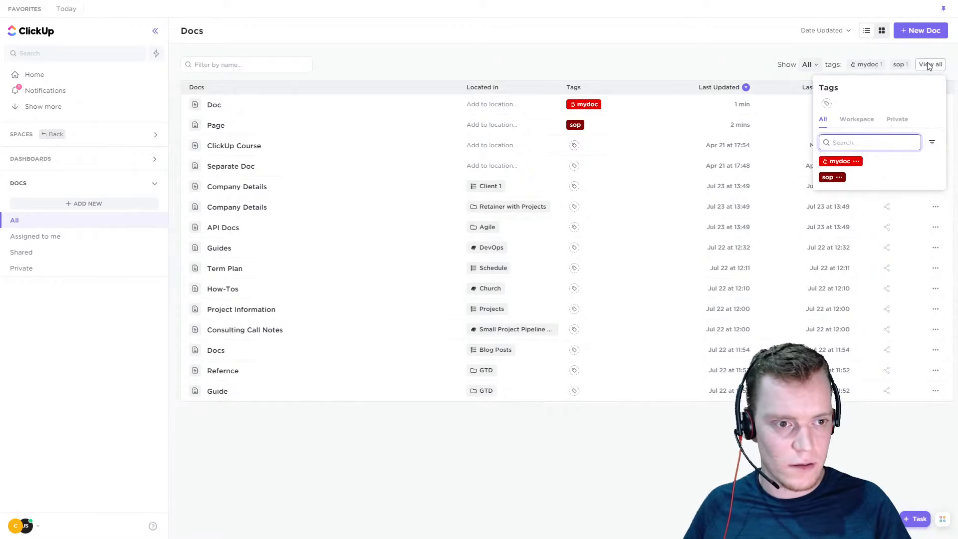
click(928, 66)
click(929, 67)
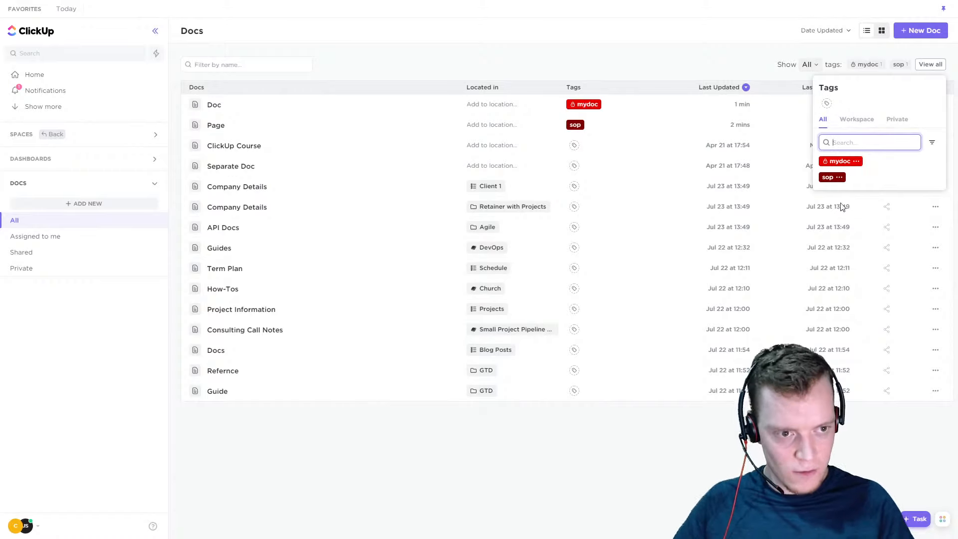
click(927, 46)
click(924, 66)
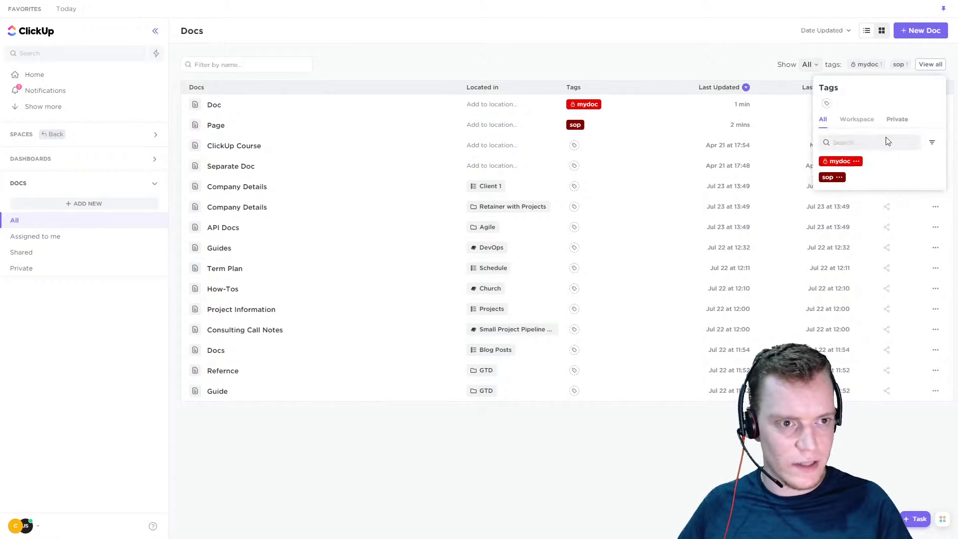
click(860, 55)
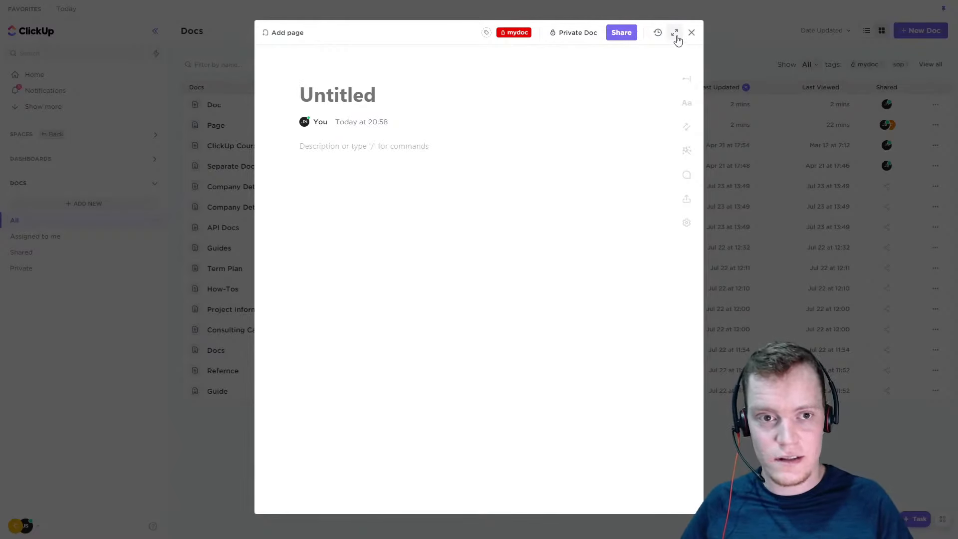
Expand the untitled mydoc-tagged doc to full screen and write "Hi!" and "This is good" on separate lines
click(675, 33)
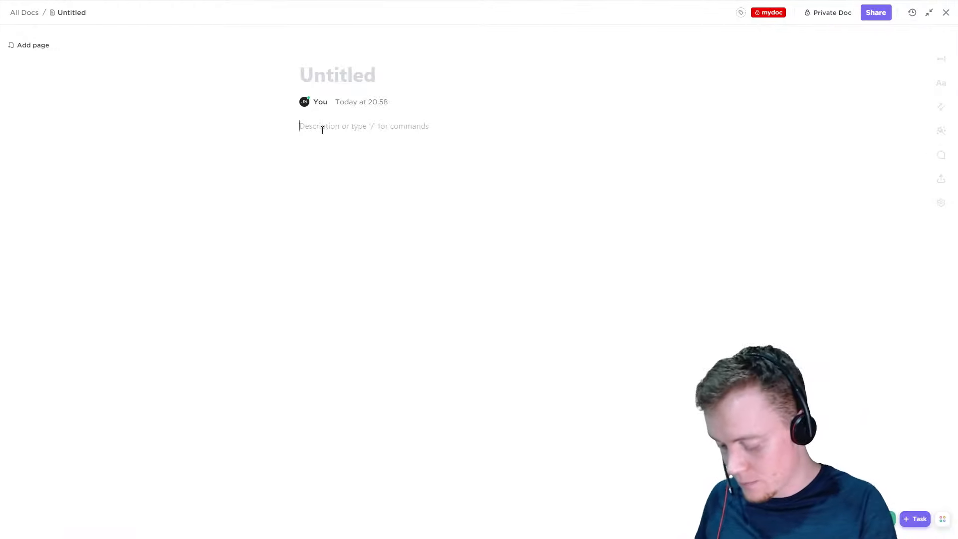
text(Hi!)
key(Return)
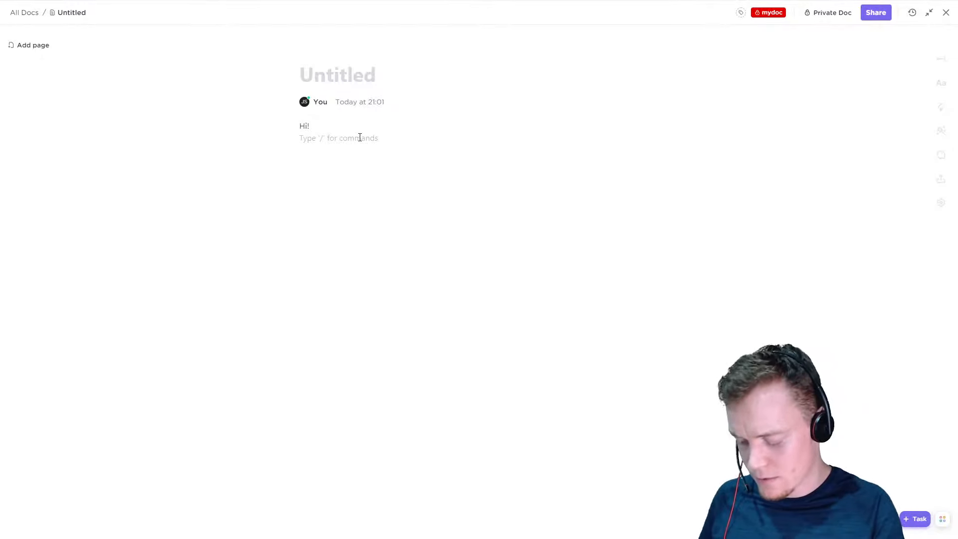
text(This is good)
key(Return)
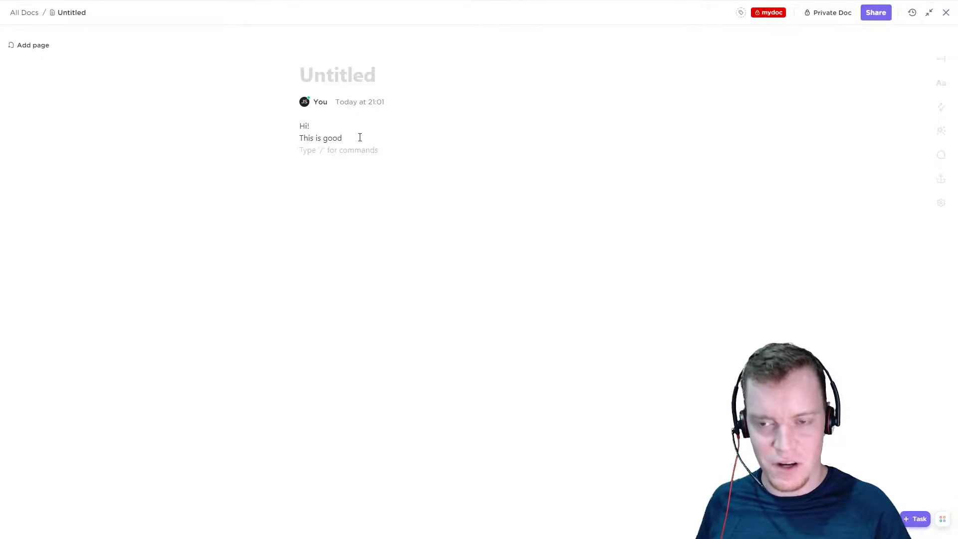
click(351, 74)
click(352, 159)
click(355, 75)
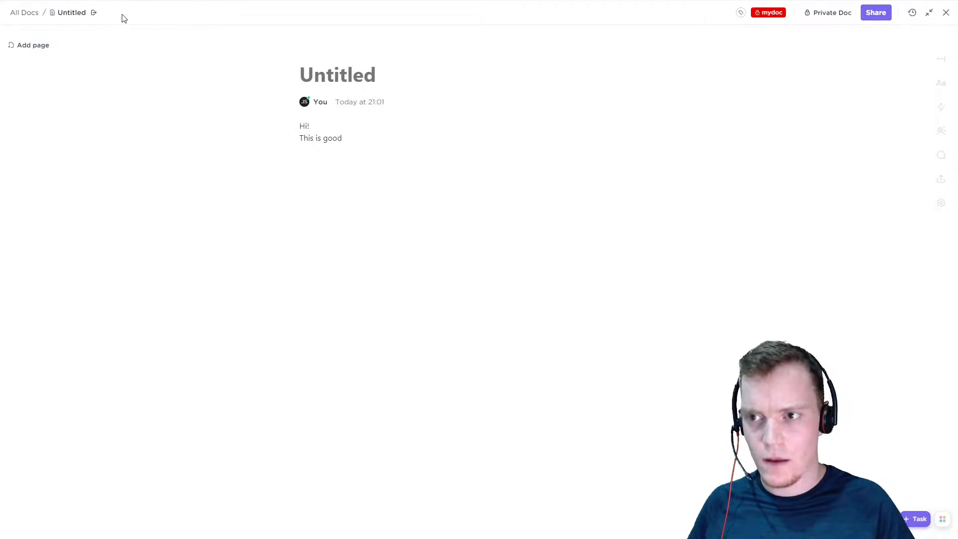
Examine the Basic and Advanced page details, including typography, header, protection and stats options
click(939, 84)
scroll(830, 344, down, 4)
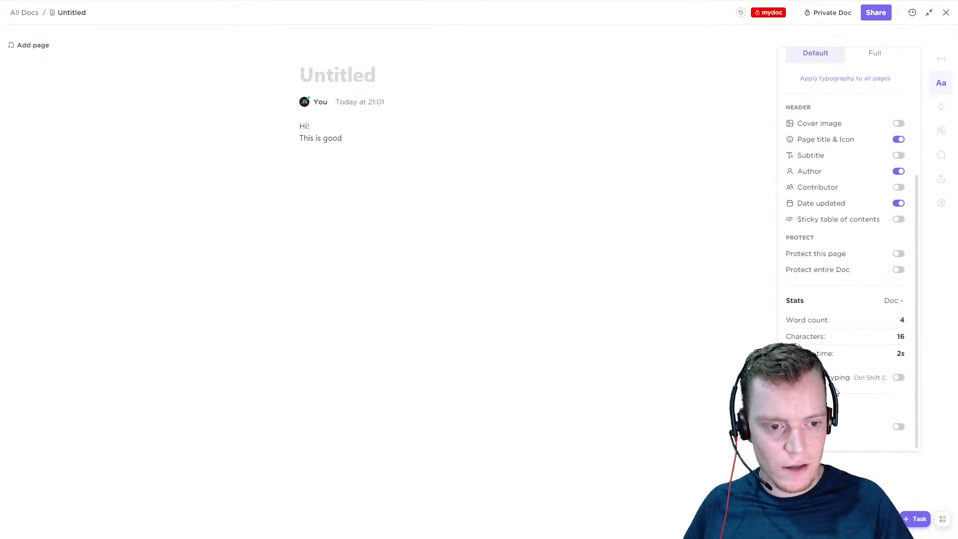
scroll(849, 429, up, 4)
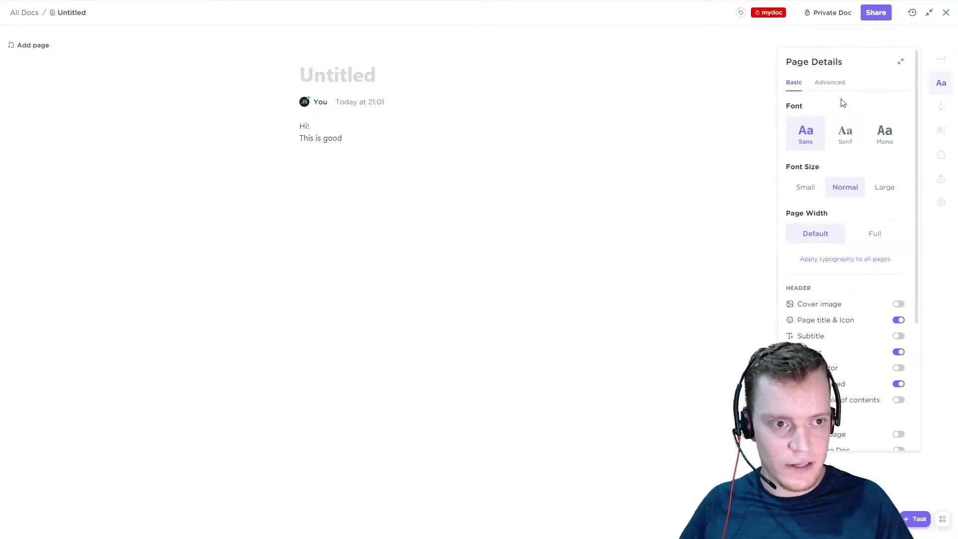
click(839, 90)
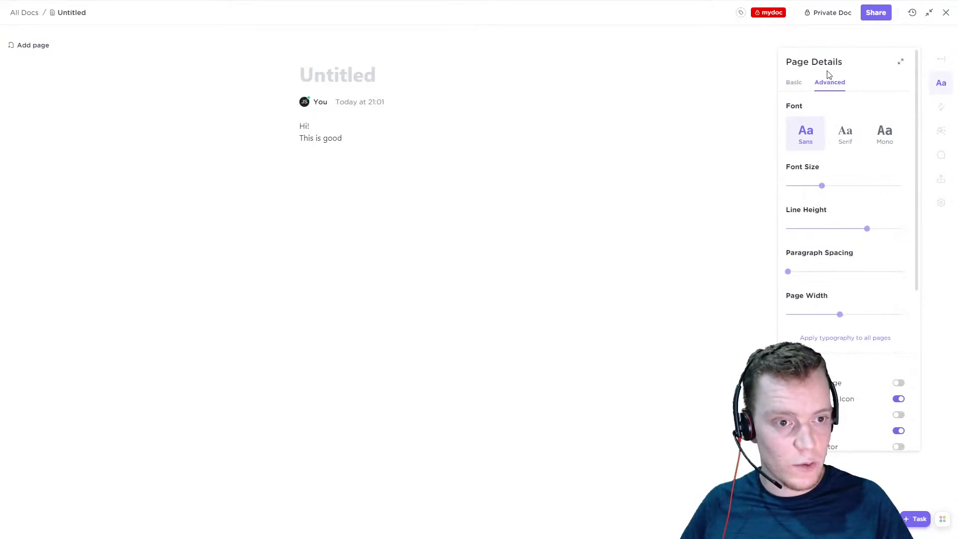
click(797, 91)
click(833, 85)
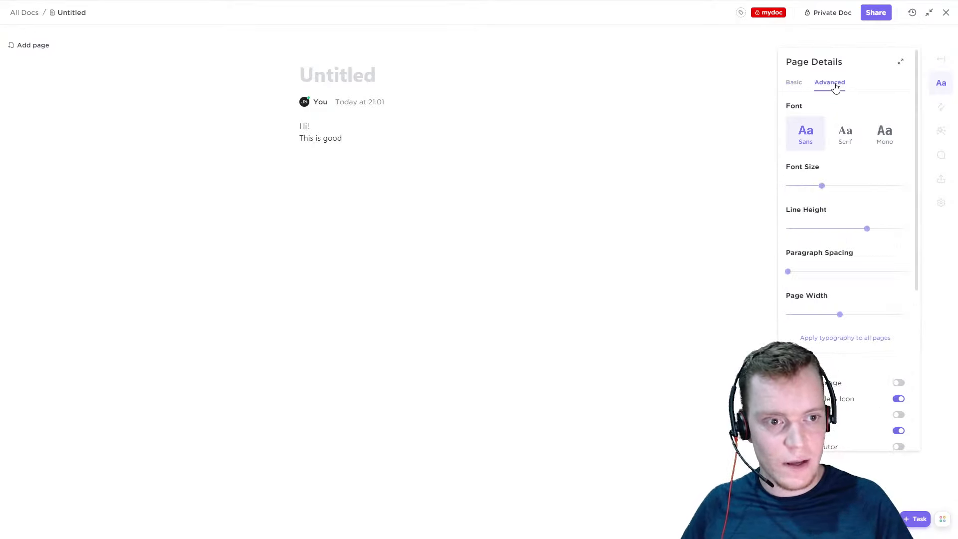
click(793, 86)
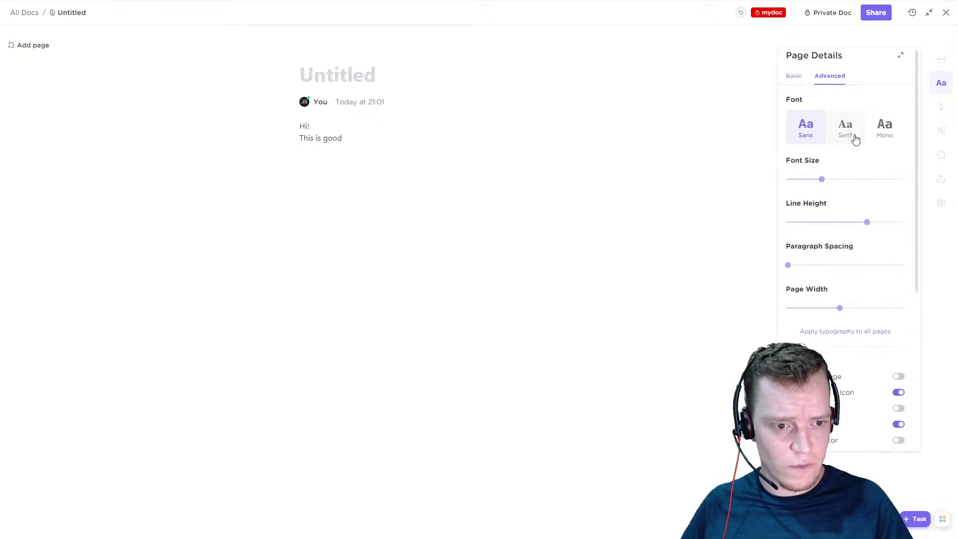
Increase the page's font size in the advanced typography settings and try adjusting the line height
scroll(856, 137, down, 1)
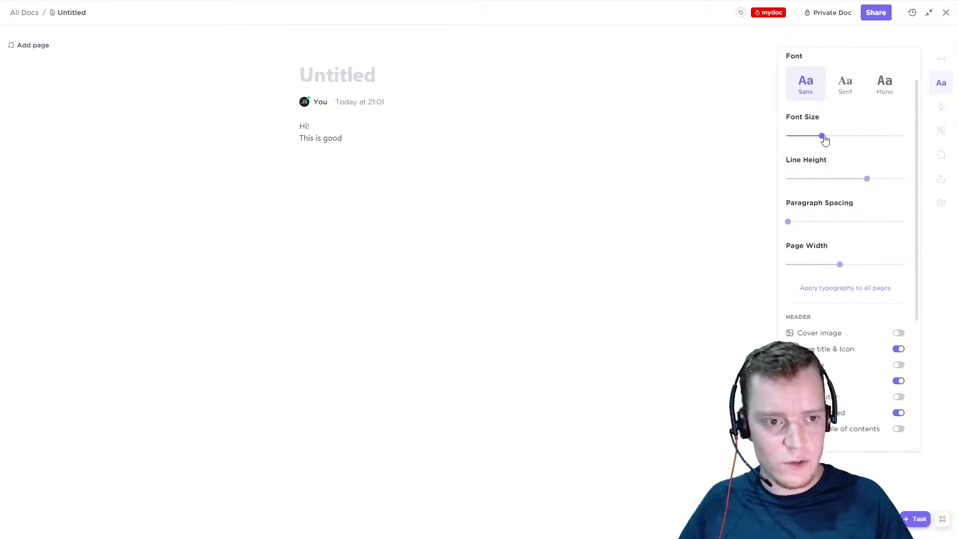
drag(824, 142, 873, 144)
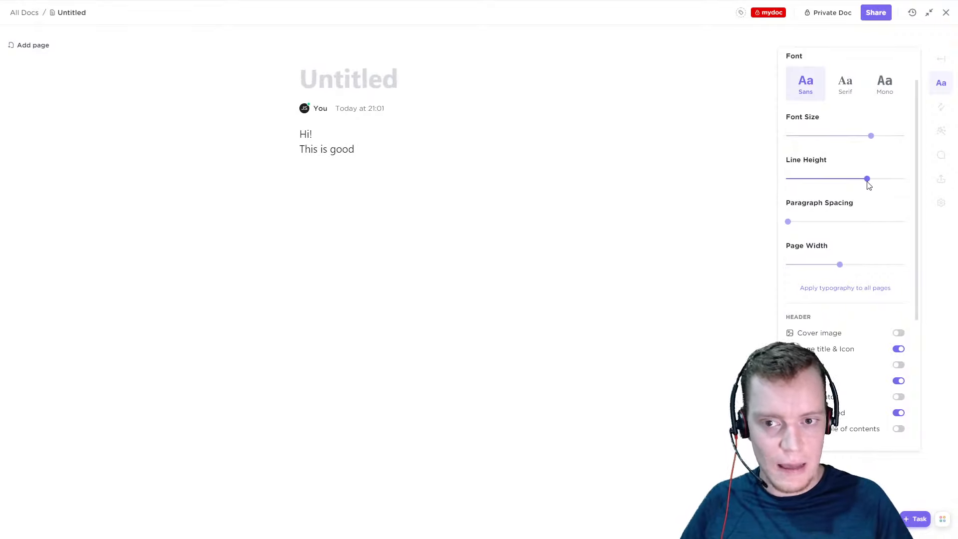
drag(832, 187, 874, 185)
click(821, 216)
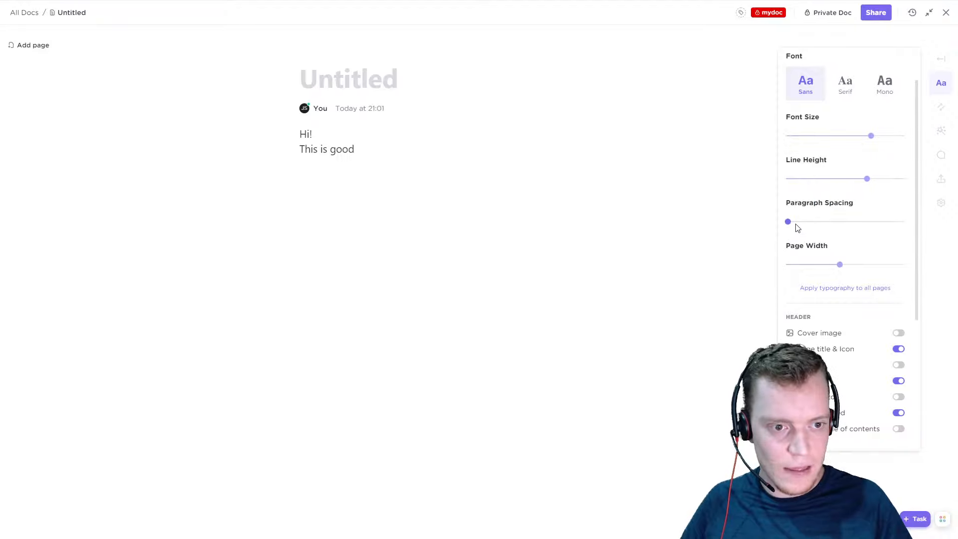
Add the text "YTest" below "This is good", leaving an empty line between them
click(455, 176)
key(Return)
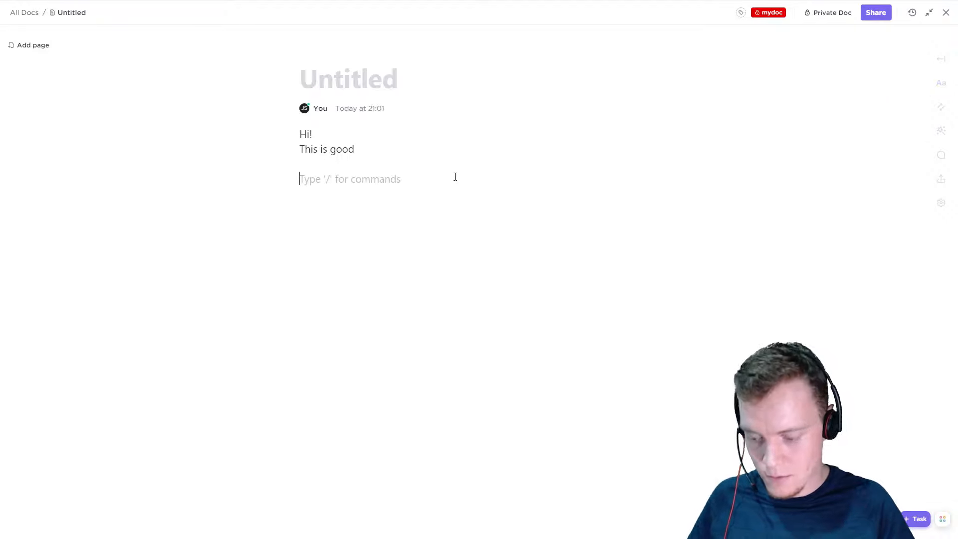
text(YTest)
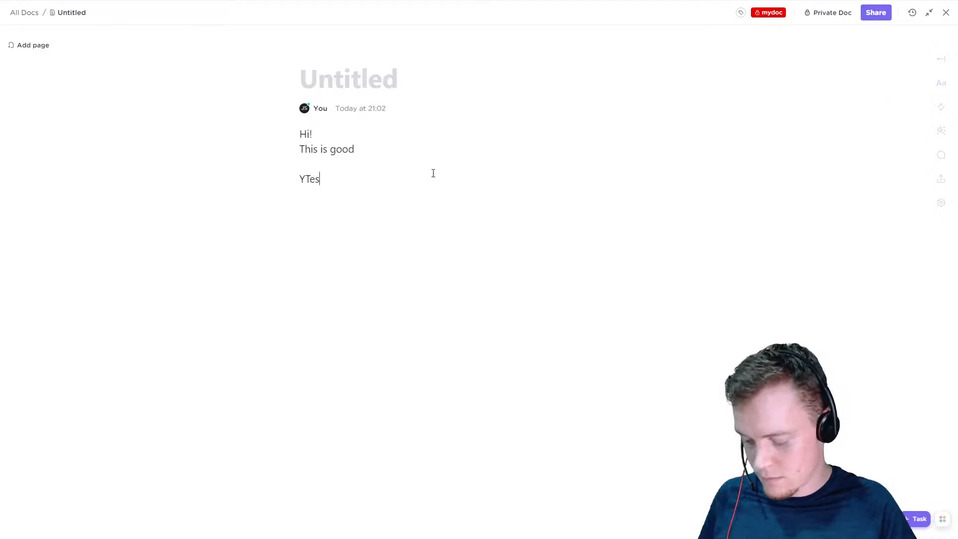
Increase the page's paragraph spacing and narrow the page width in the advanced typography settings
click(940, 85)
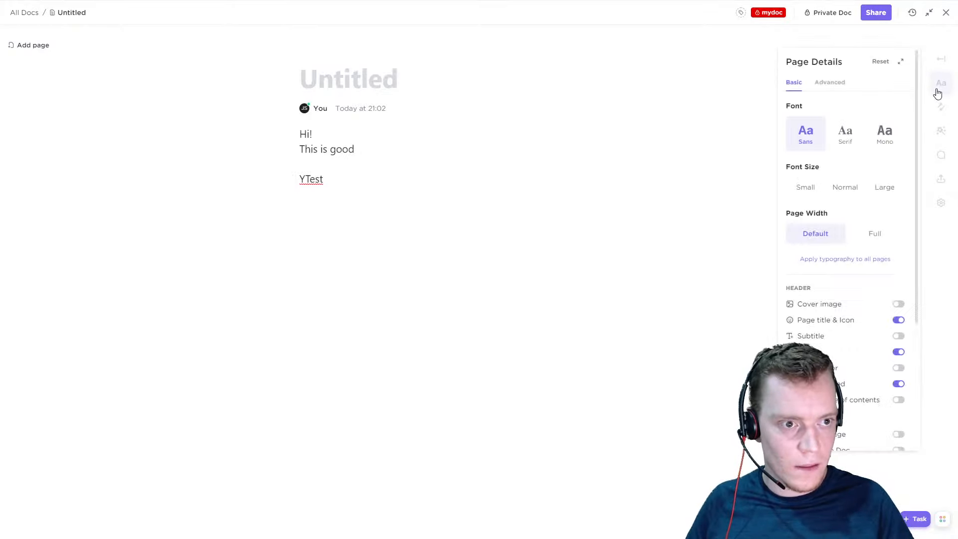
click(831, 84)
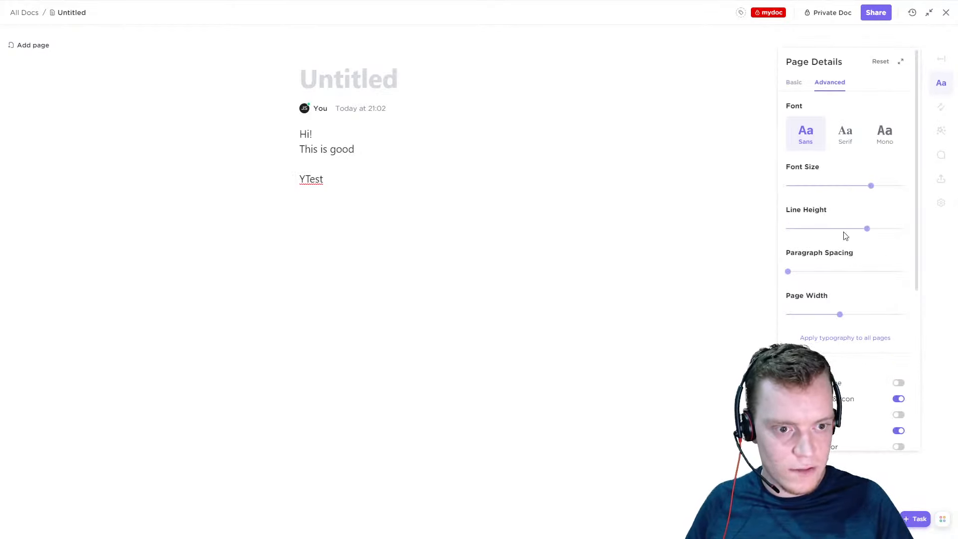
drag(794, 276, 819, 272)
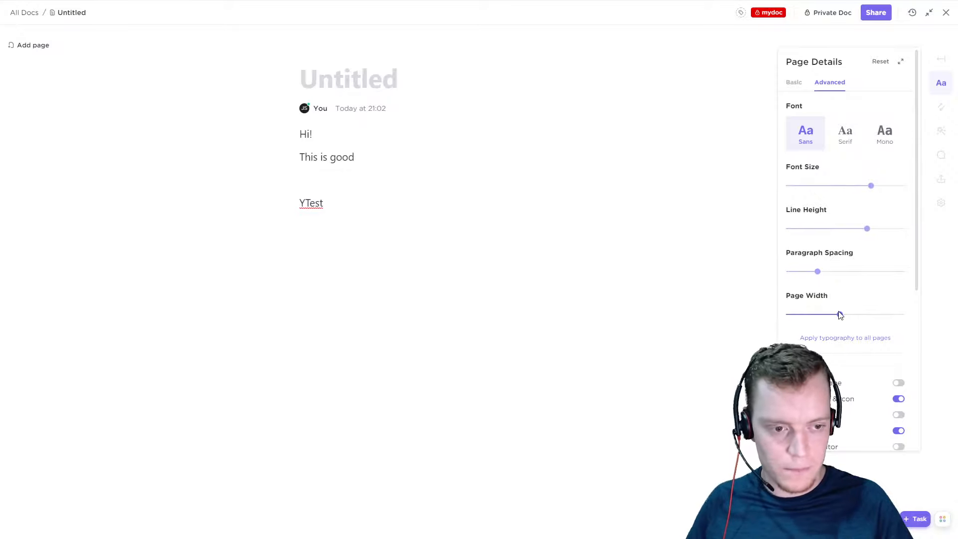
mouse_move(840, 316)
mouse_down()
mouse_move(790, 319)
mouse_move(917, 314)
mouse_move(780, 315)
mouse_move(822, 313)
mouse_up()
Set the page width to Default and the font size to Normal
click(794, 82)
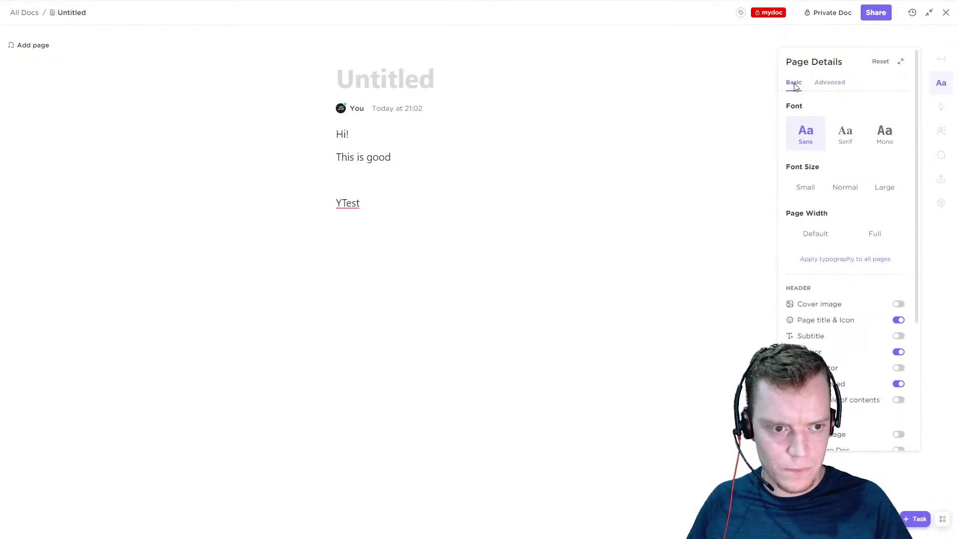
click(816, 238)
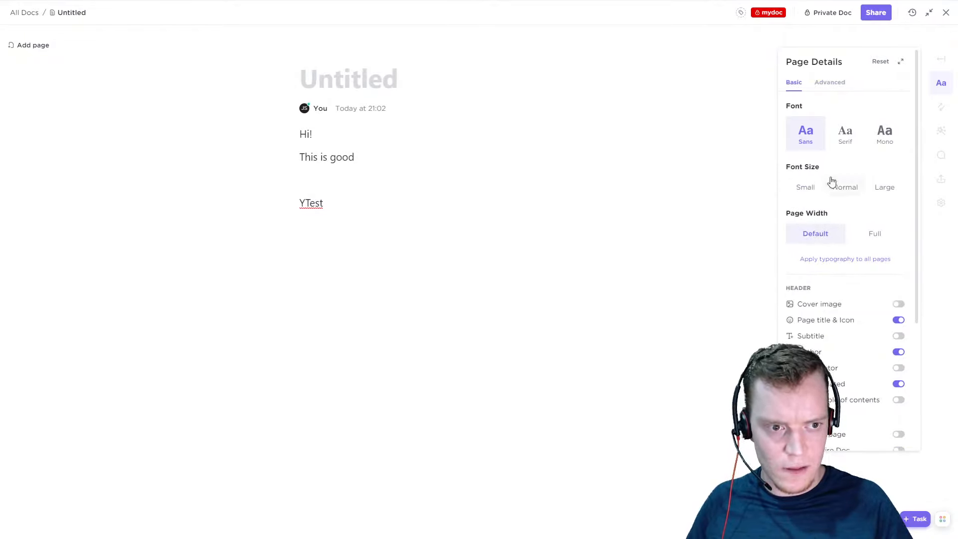
click(843, 188)
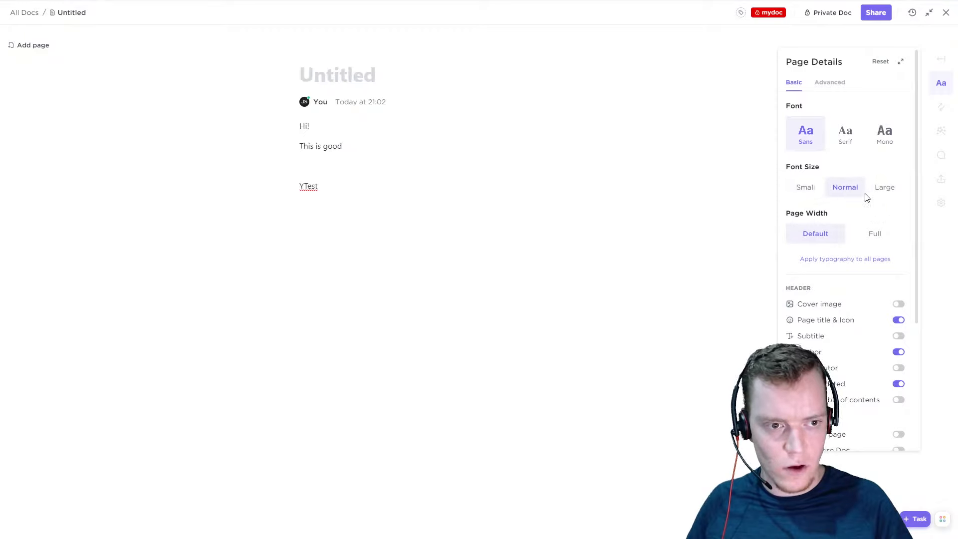
Compare the basic and advanced typography options in Page Details and look through the header, protection and stats settings
click(829, 83)
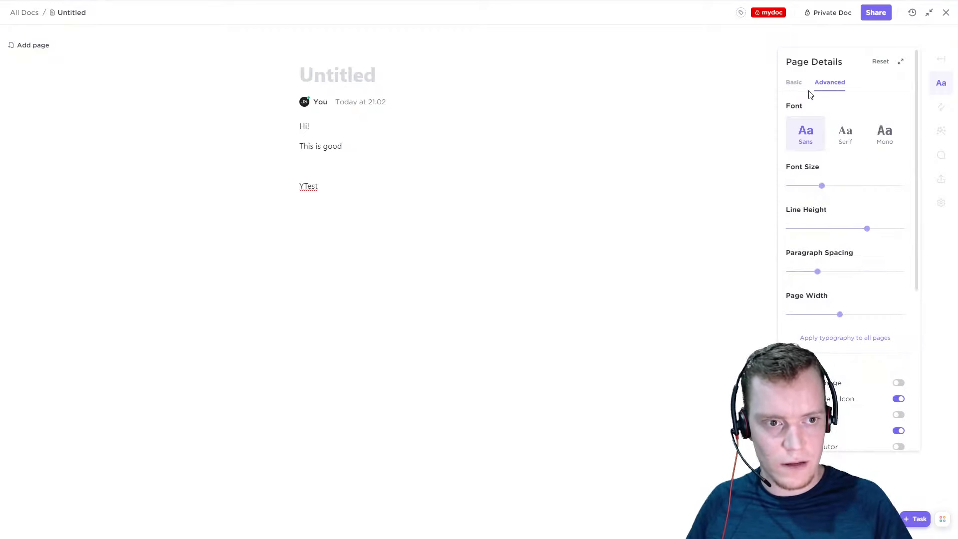
click(797, 84)
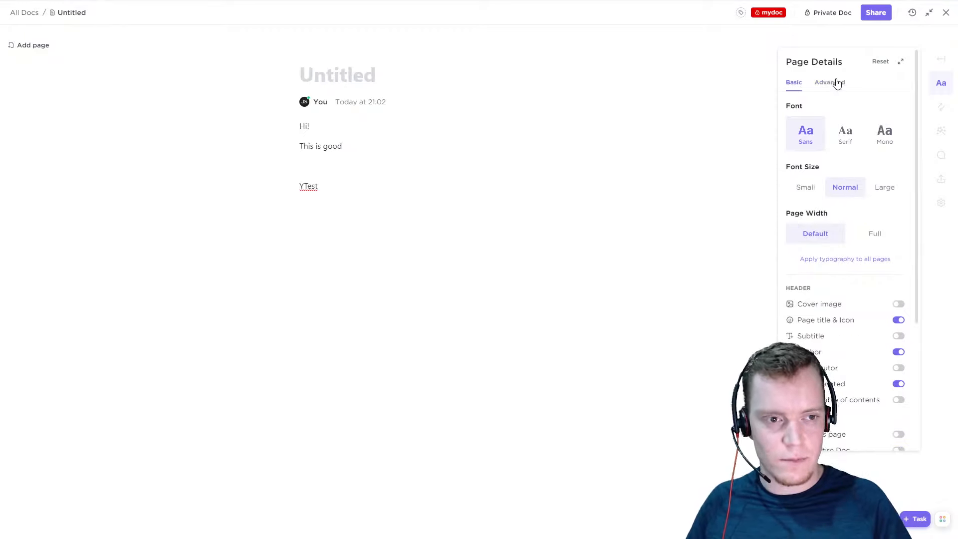
click(830, 83)
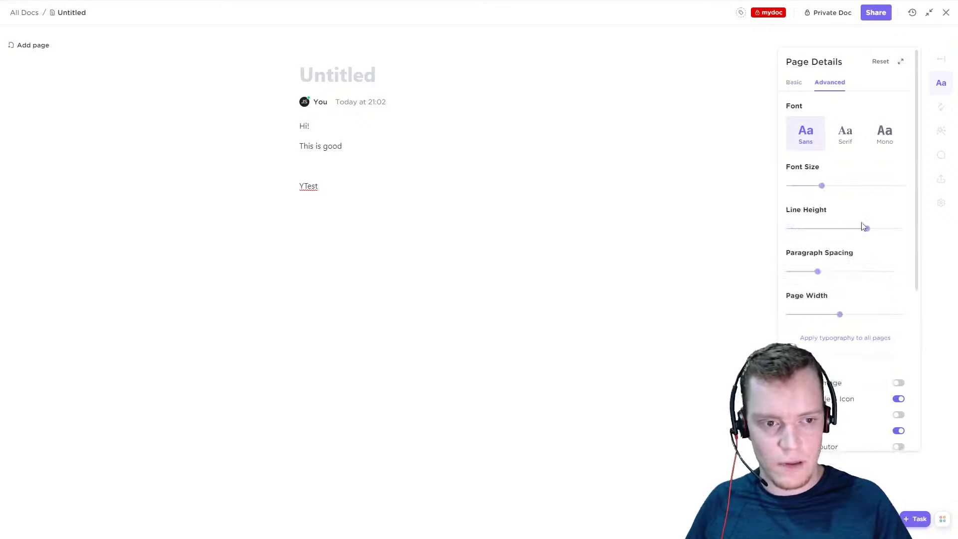
click(794, 83)
scroll(848, 245, down, 4)
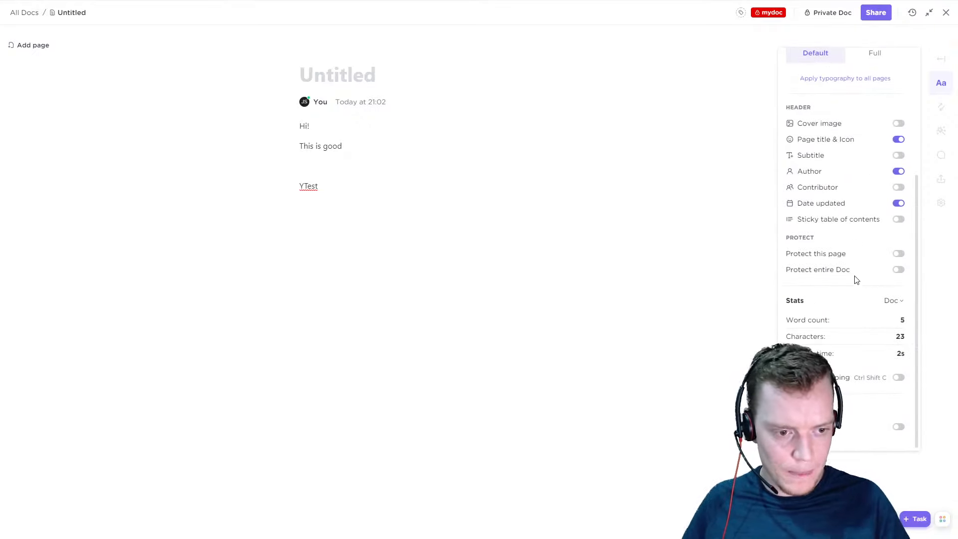
scroll(853, 270, up, 4)
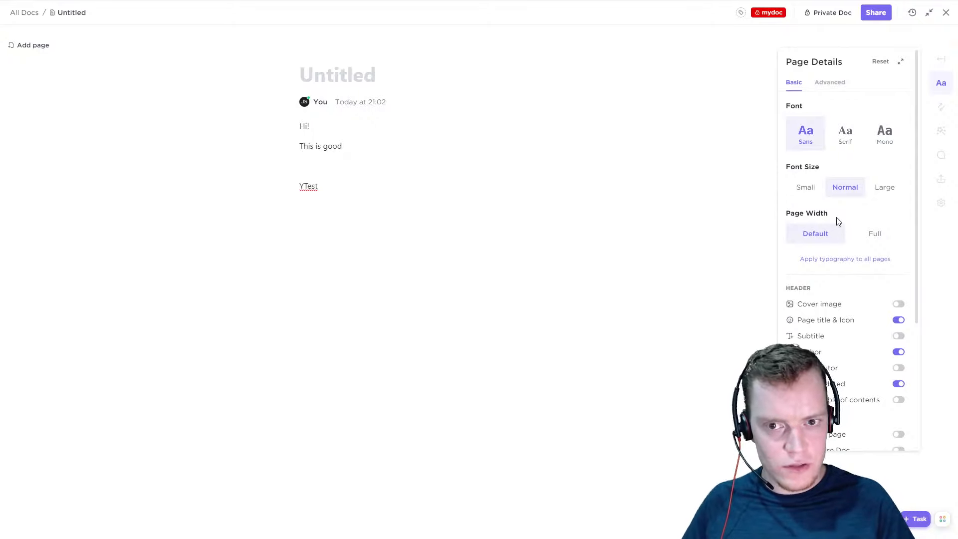
click(749, 192)
click(940, 83)
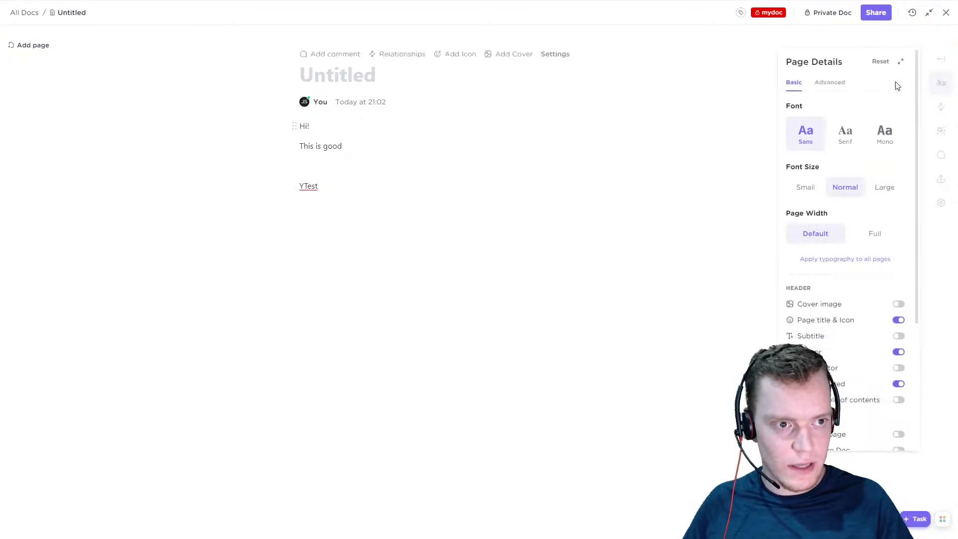
scroll(841, 359, down, 4)
scroll(888, 188, up, 4)
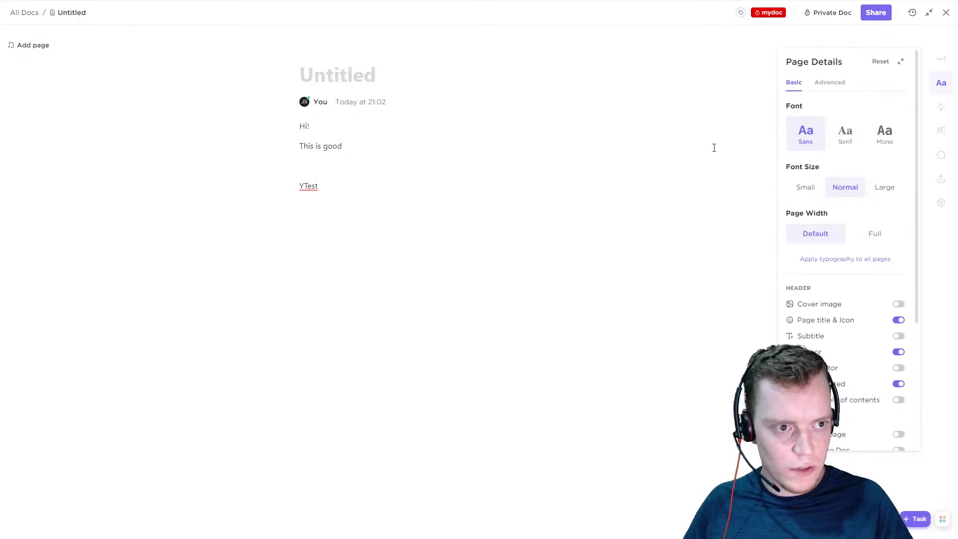
Expand Page Details into a docked full-height sidebar and review its header, protection and stats options
click(941, 80)
click(940, 61)
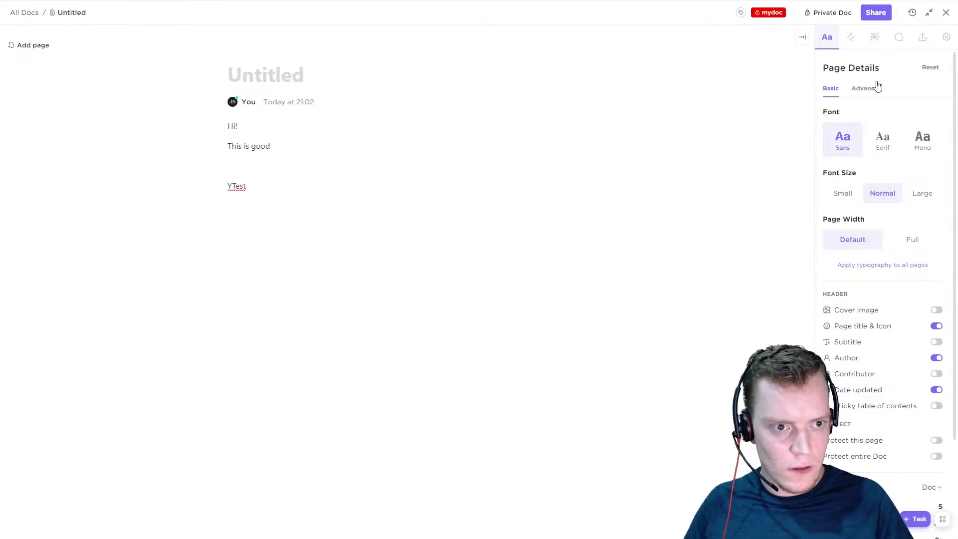
scroll(884, 210, down, 2)
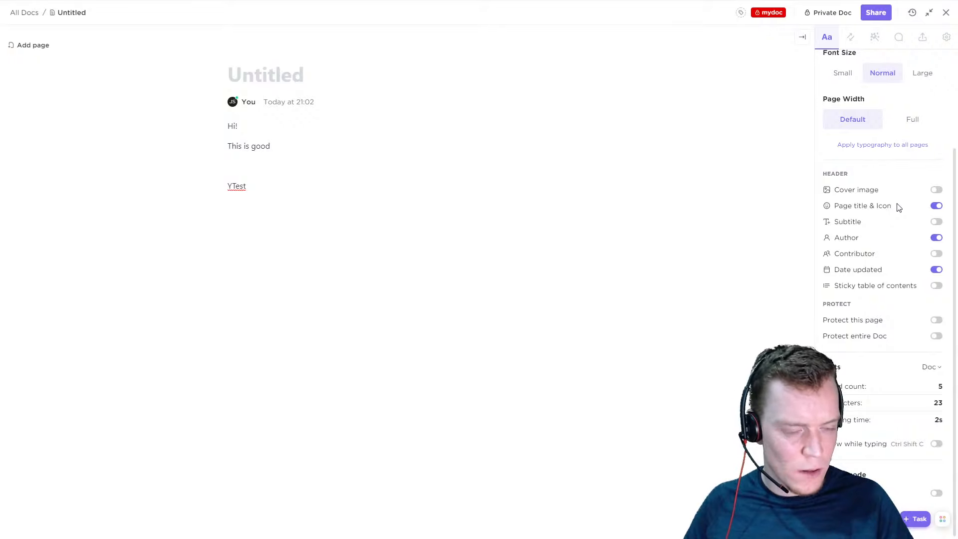
scroll(899, 206, up, 2)
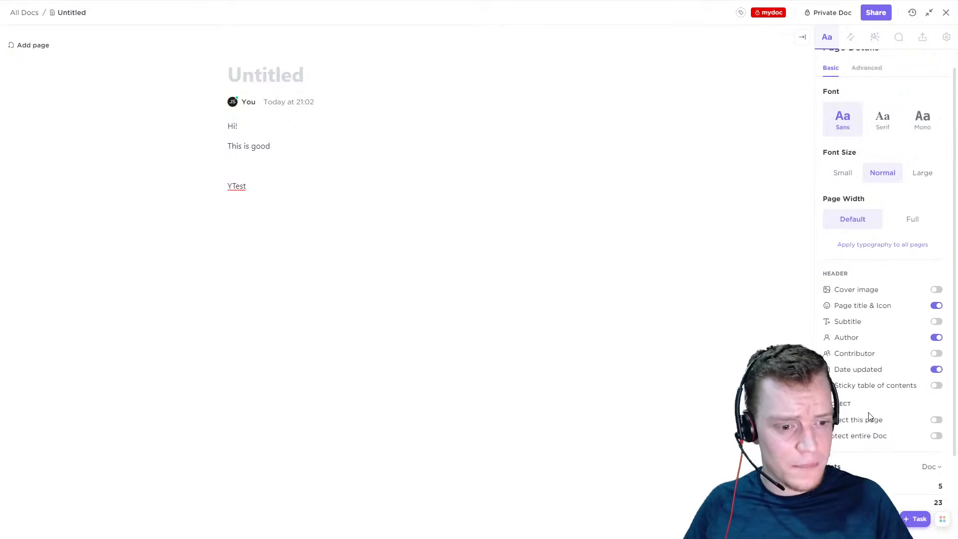
scroll(869, 416, down, 2)
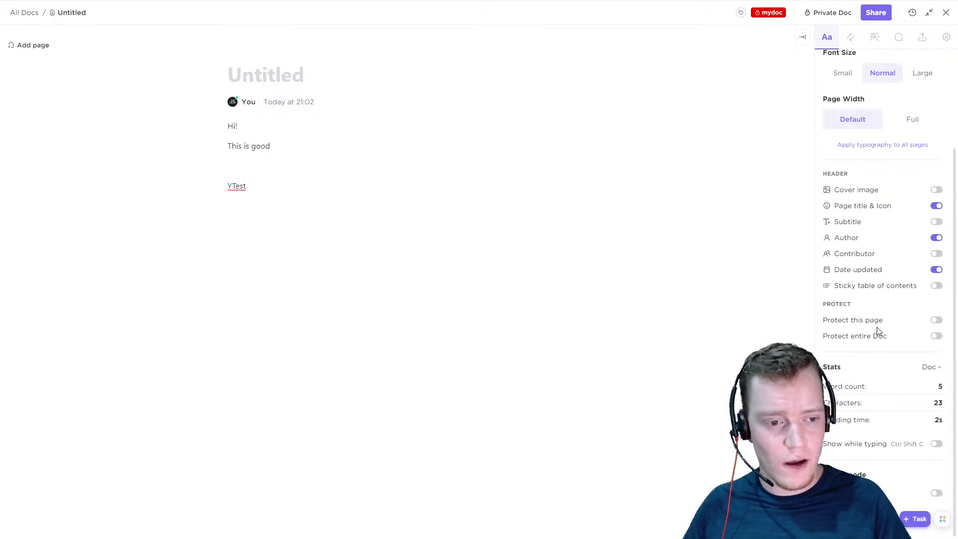
scroll(863, 329, up, 1)
Show the Doc Settings and check the sharing options of the private Doc
click(947, 36)
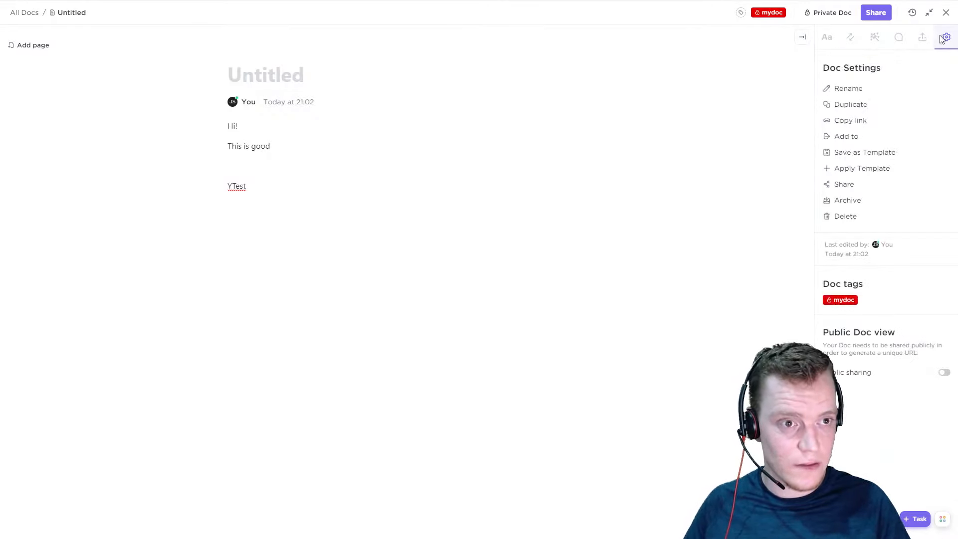
click(828, 13)
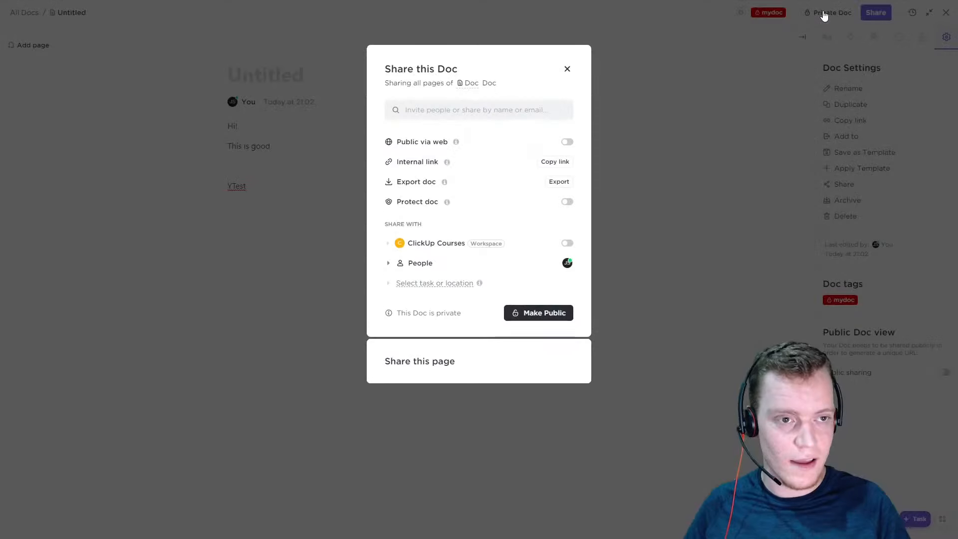
click(568, 69)
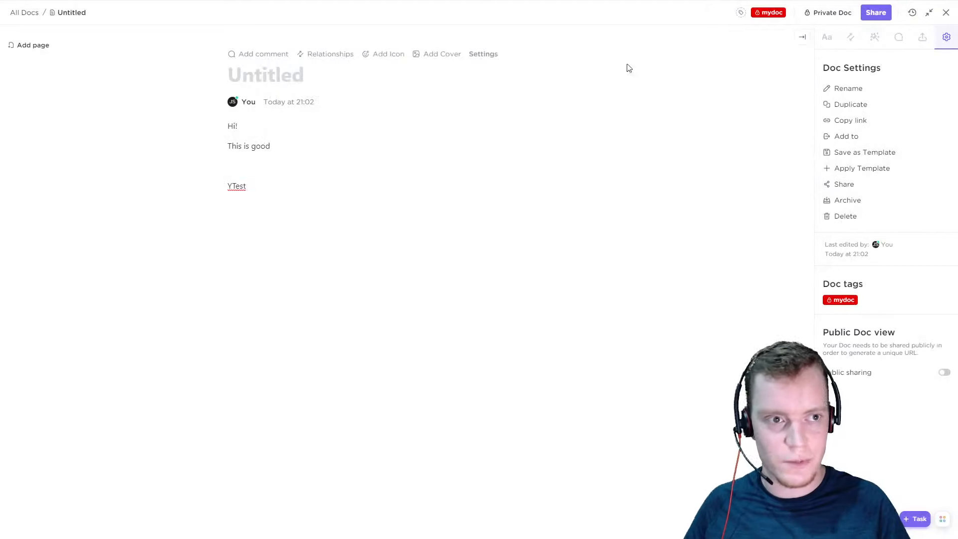
Review the page's edit history and close it
click(912, 12)
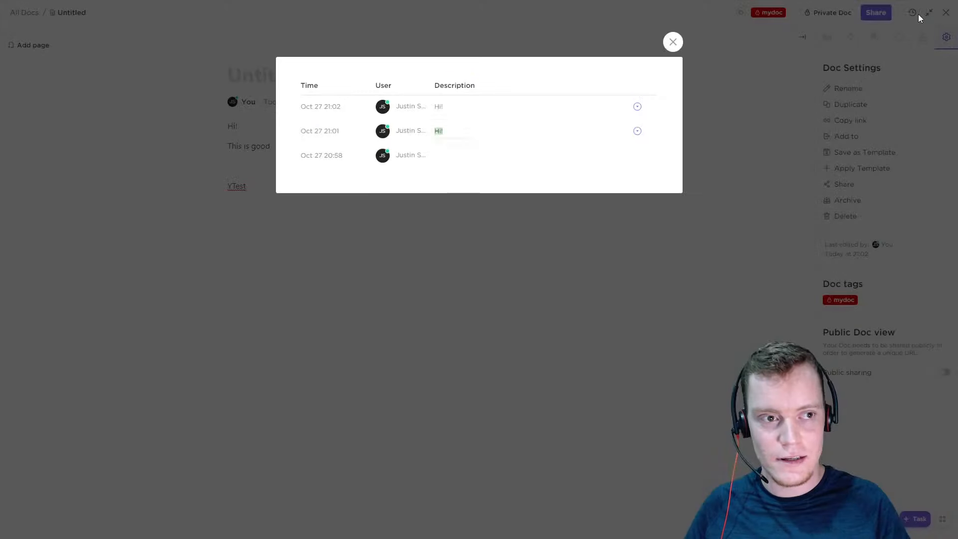
click(673, 42)
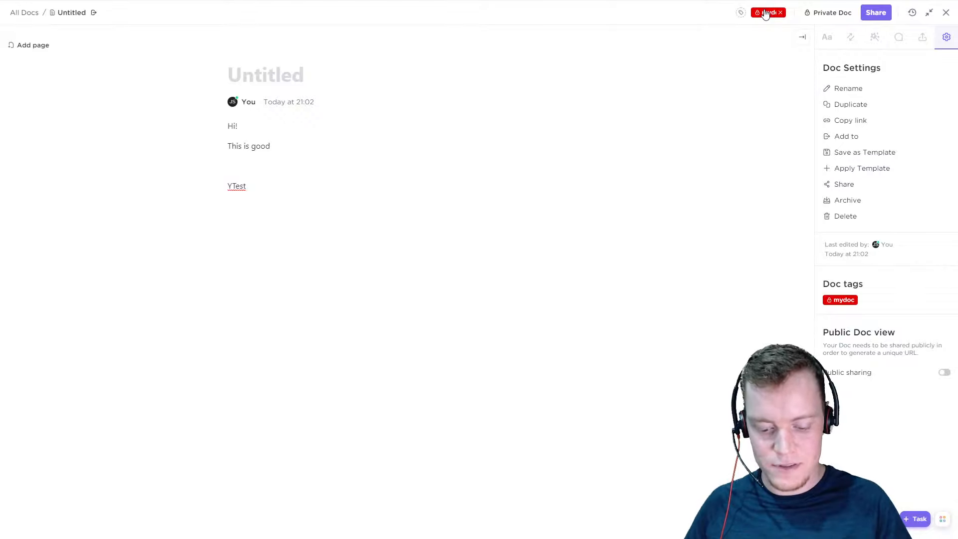
Remove the "mydoc" tag from the untitled Doc and leave Docs for the Example space
click(780, 13)
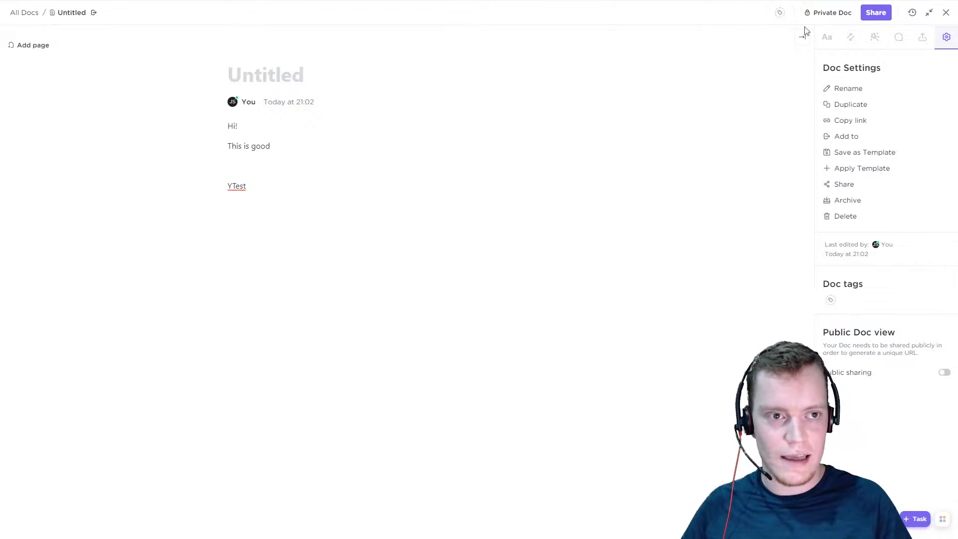
click(929, 14)
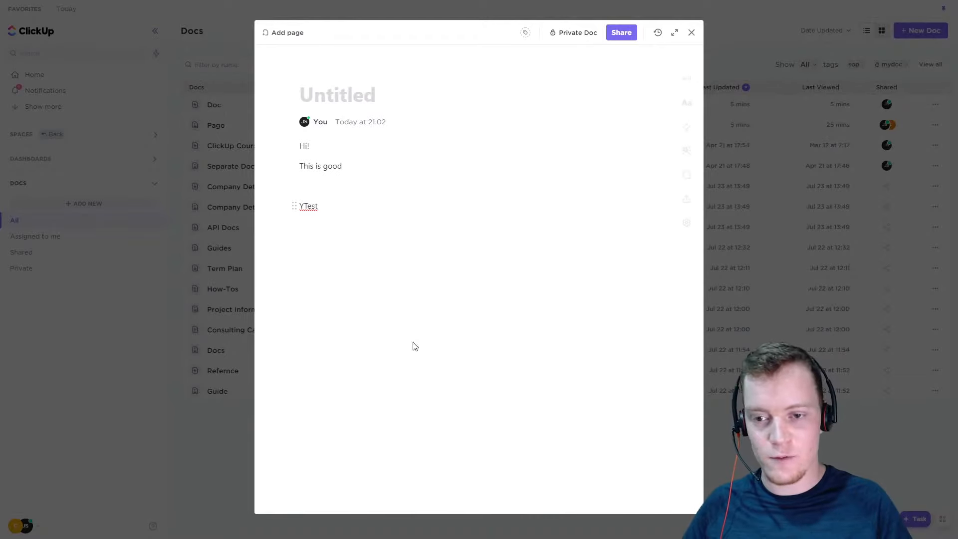
click(692, 33)
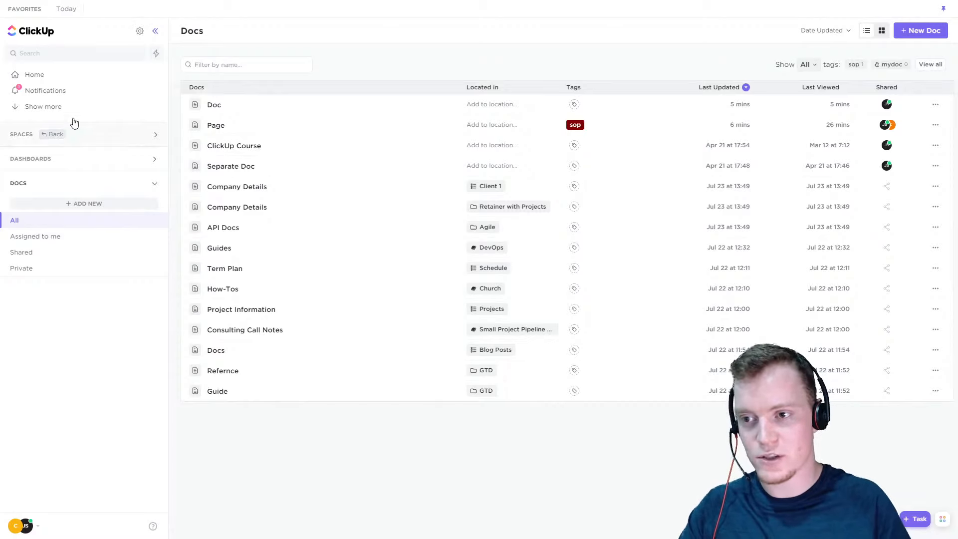
click(52, 134)
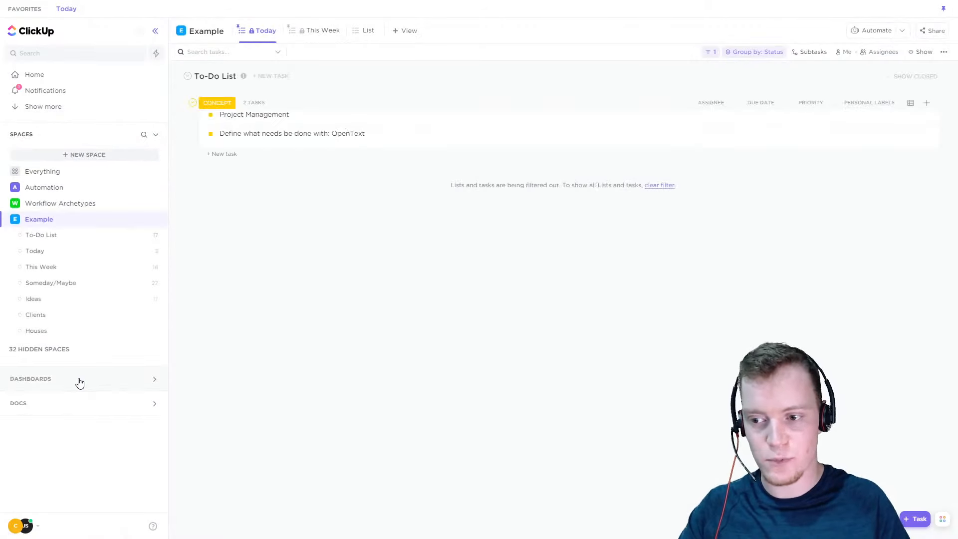